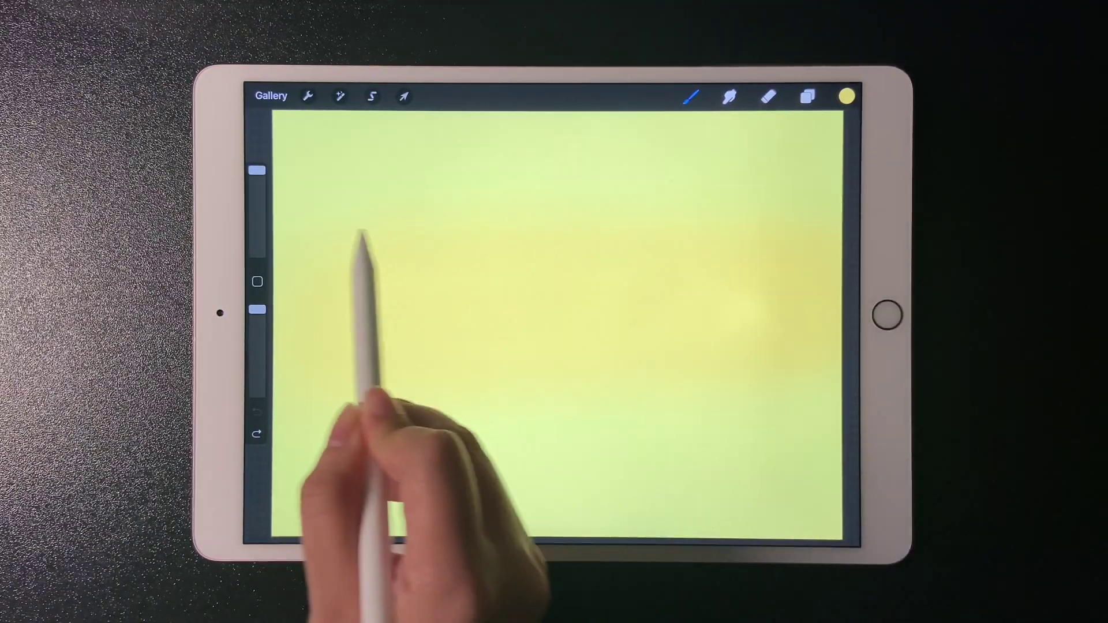
Step: Airbrush a light-green wash across the upper sky at lowered brush opacity
{"action": "left_click", "coordinate": [847, 96]}
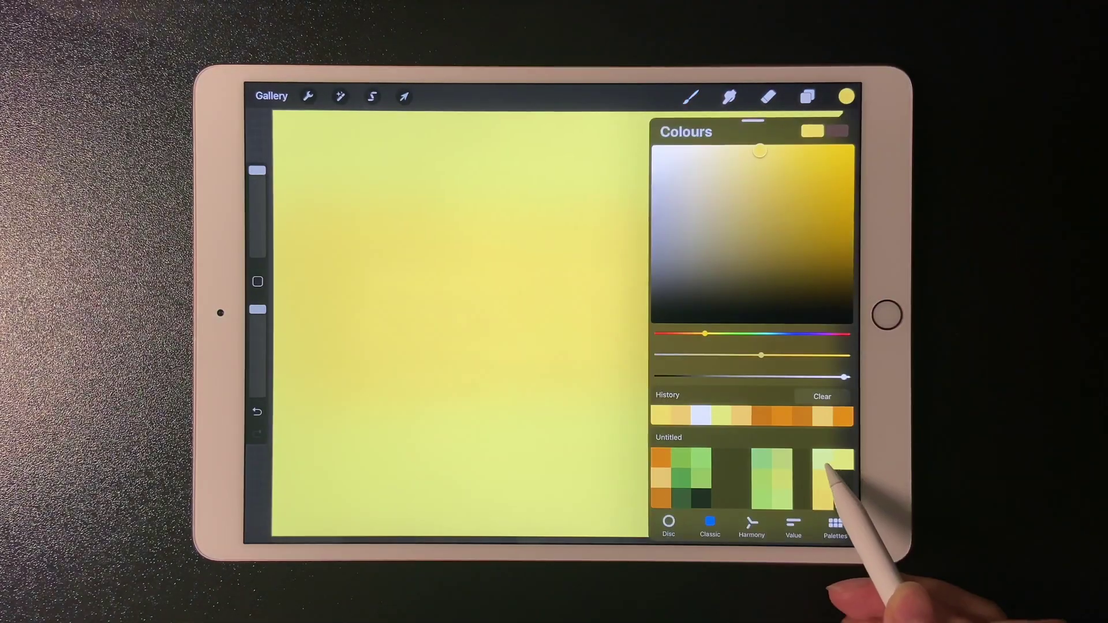
{"action": "left_click", "coordinate": [834, 459]}
{"action": "left_click", "coordinate": [286, 139]}
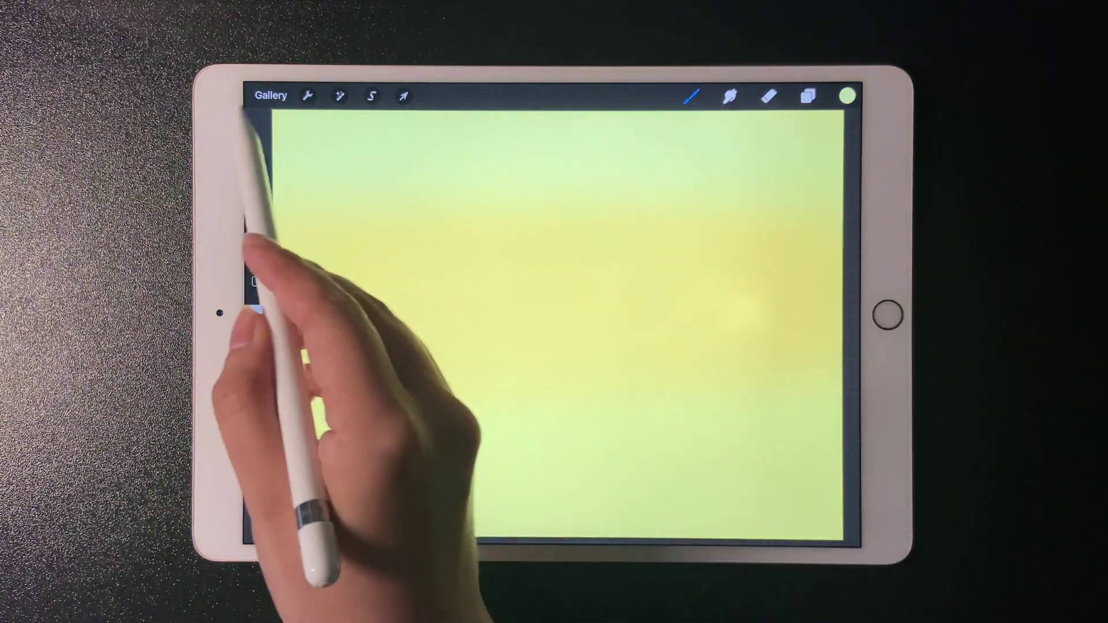
{"action": "left_click_drag", "start_coordinate": [256, 309], "coordinate": [257, 345]}
{"action": "mouse_move", "coordinate": [289, 214]}
{"action": "left_mouse_down"}
{"action": "mouse_move", "coordinate": [536, 185]}
{"action": "mouse_move", "coordinate": [742, 218]}
{"action": "mouse_move", "coordinate": [291, 186]}
{"action": "mouse_move", "coordinate": [829, 131]}
{"action": "left_mouse_up"}
Step: Add a new empty layer for the ground
{"action": "left_click", "coordinate": [808, 96]}
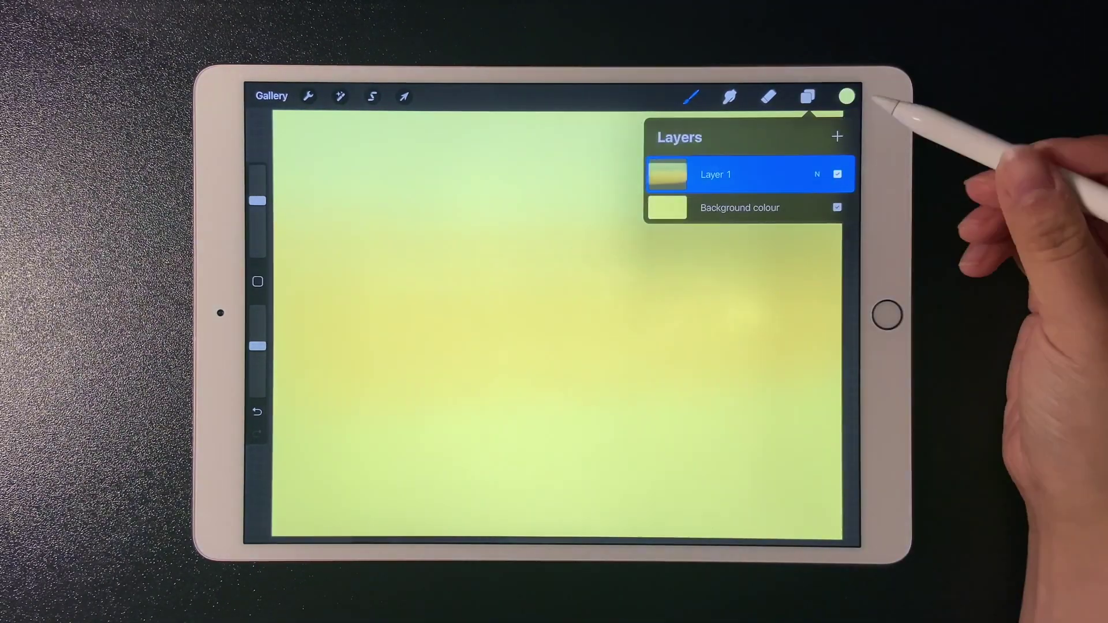
{"action": "left_click", "coordinate": [836, 137]}
{"action": "left_click", "coordinate": [847, 96]}
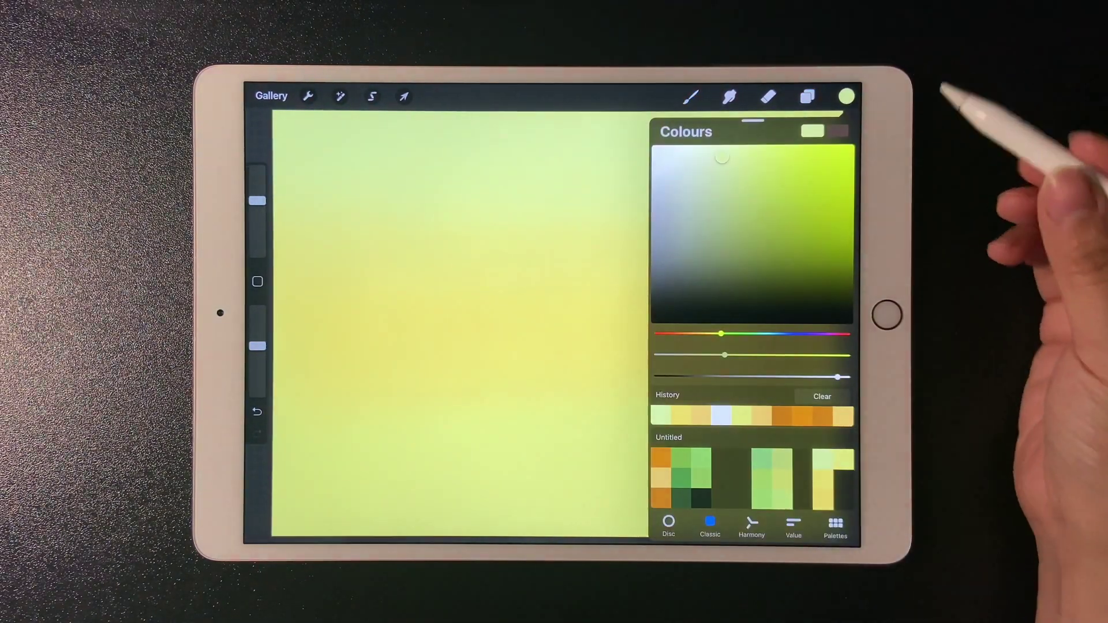
{"action": "left_click", "coordinate": [690, 96]}
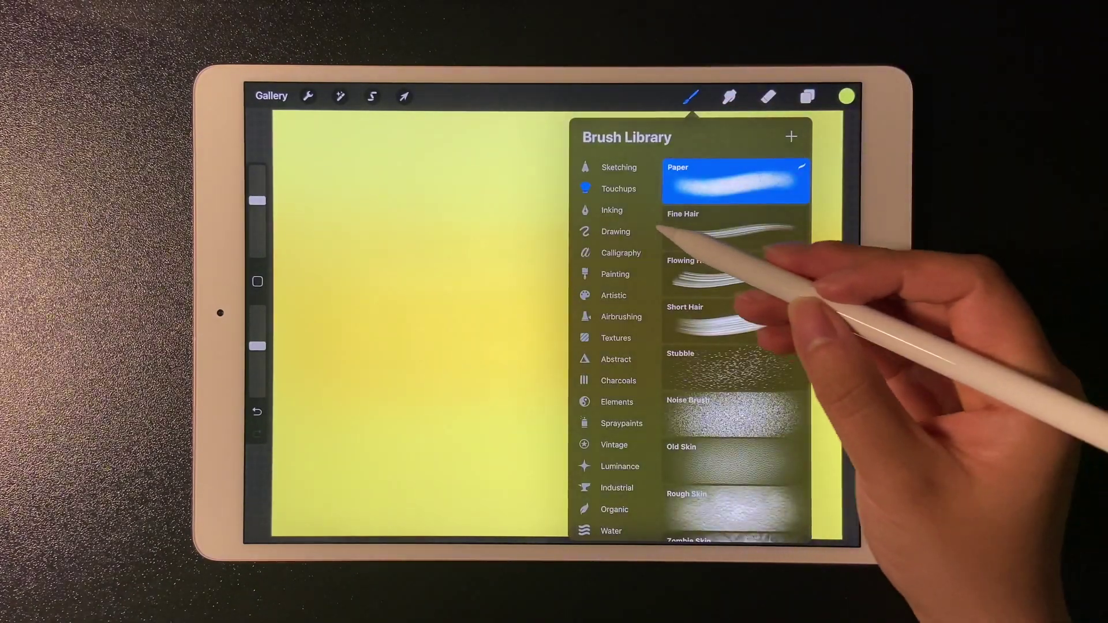
Step: With Studio Pen, draw the horizon line and fill the ground below with light green
{"action": "left_click", "coordinate": [624, 186]}
{"action": "left_click_drag", "start_coordinate": [277, 360], "coordinate": [320, 359]}
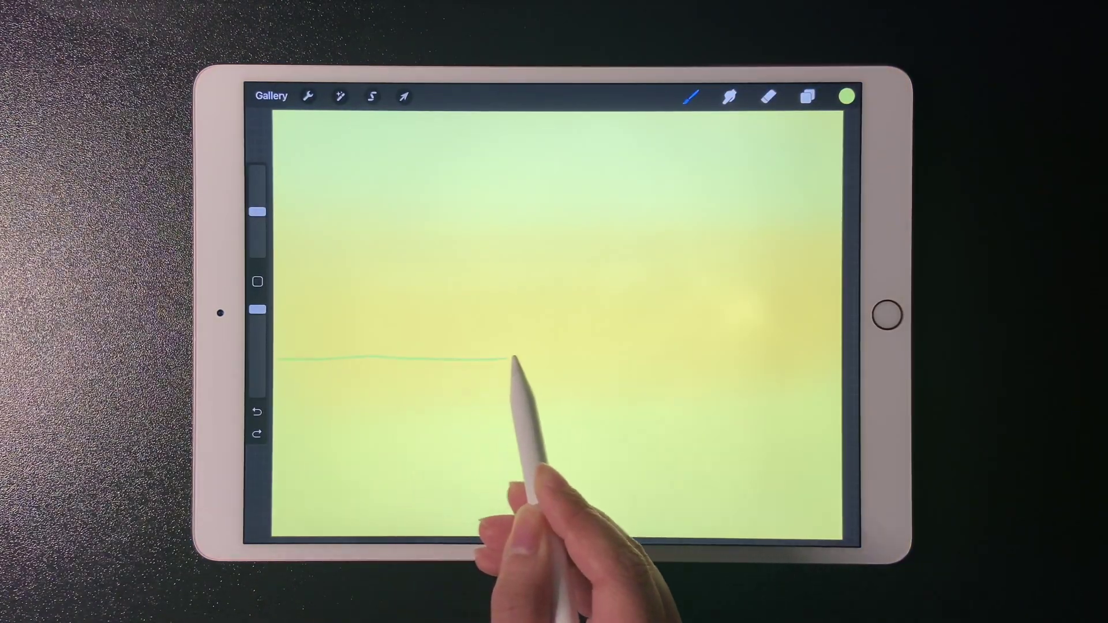
{"action": "left_click_drag", "start_coordinate": [847, 96], "coordinate": [693, 425]}
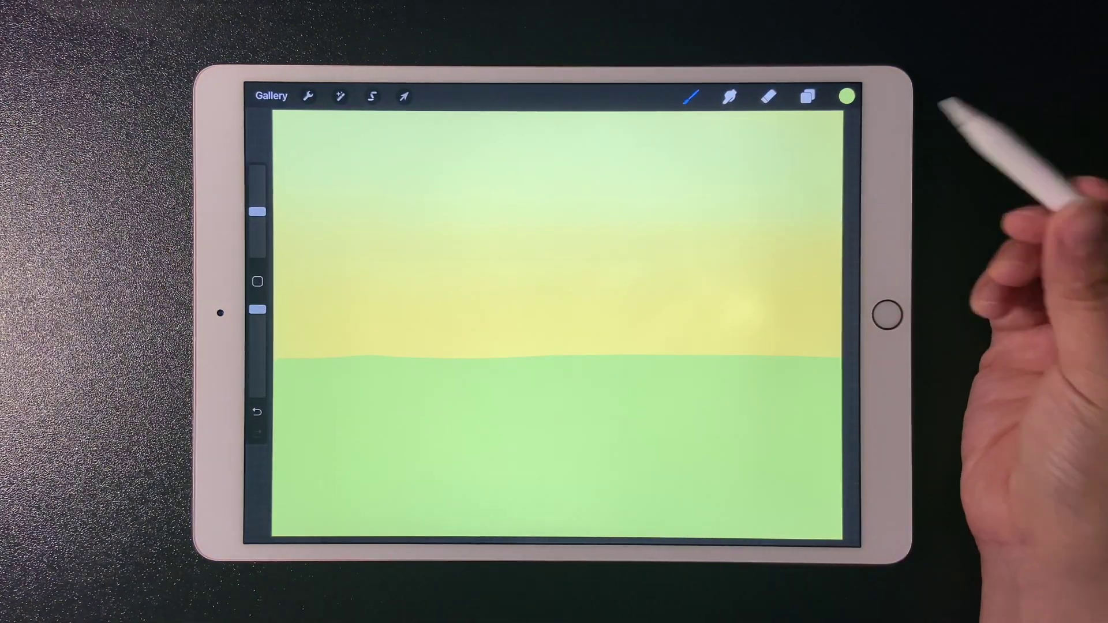
Step: On a new layer above the sky, draw a wavy hill line and fill it darker green
{"action": "left_click", "coordinate": [808, 96]}
{"action": "left_click", "coordinate": [715, 212]}
{"action": "left_click", "coordinate": [836, 137]}
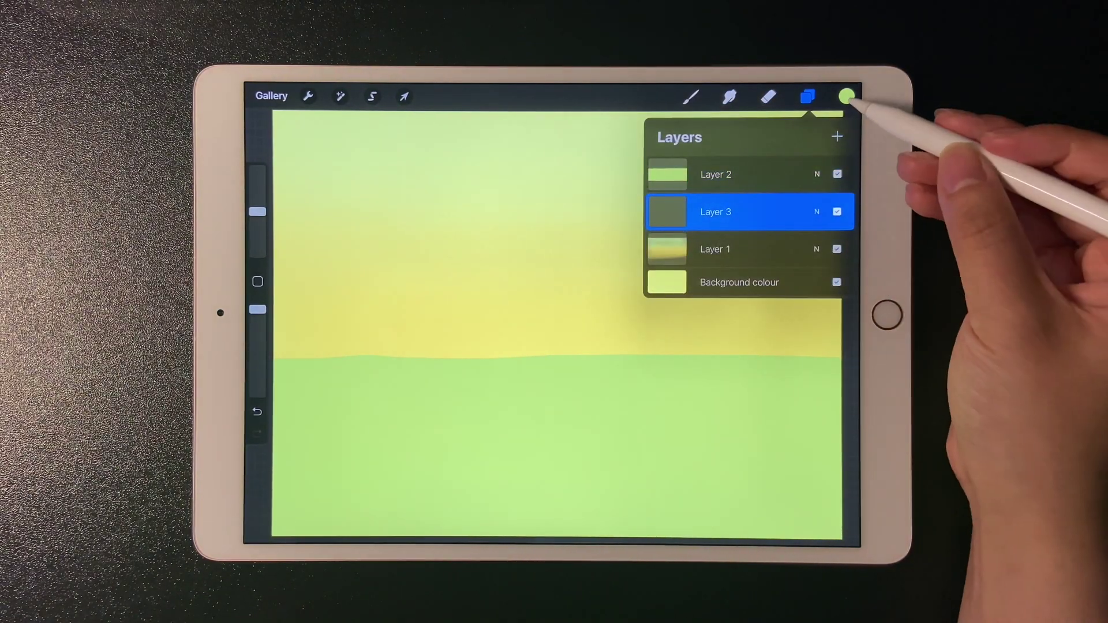
{"action": "left_click", "coordinate": [847, 96]}
{"action": "left_click", "coordinate": [611, 501]}
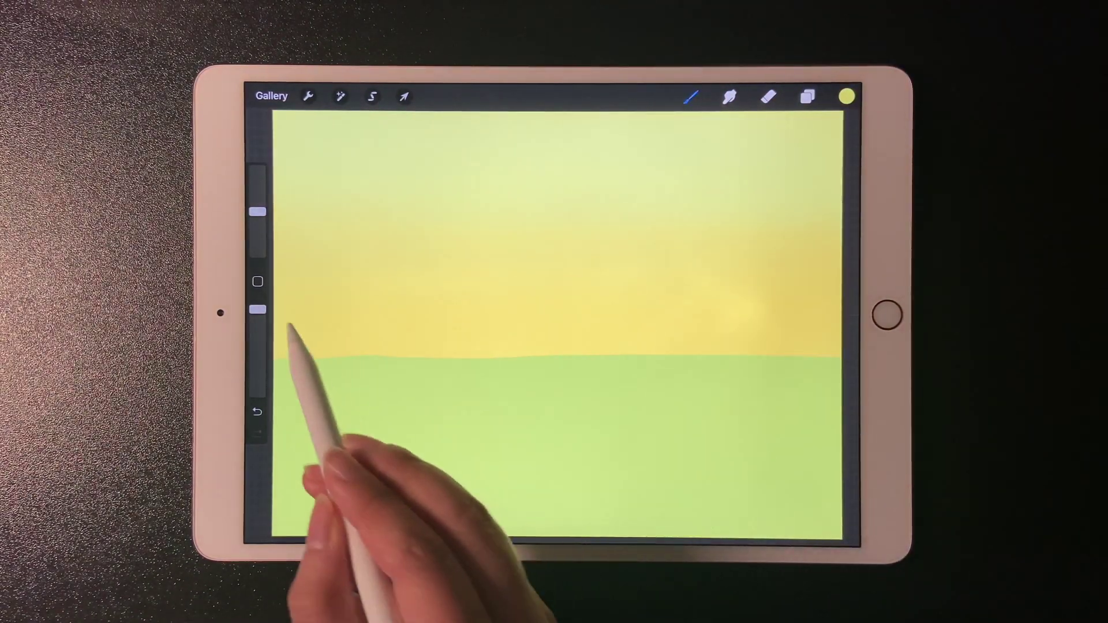
{"action": "left_click_drag", "start_coordinate": [276, 301], "coordinate": [840, 302]}
{"action": "left_click_drag", "start_coordinate": [847, 97], "coordinate": [719, 329]}
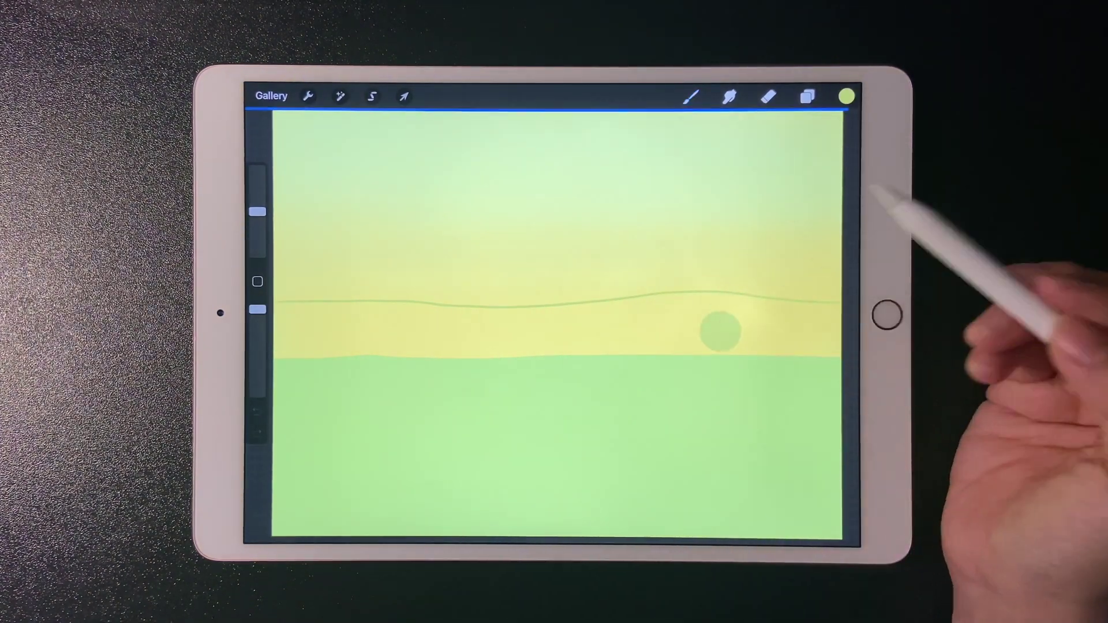
Step: Above Layer 1, draw the far hill outline and fill it with soft sage green
{"action": "left_click", "coordinate": [807, 96]}
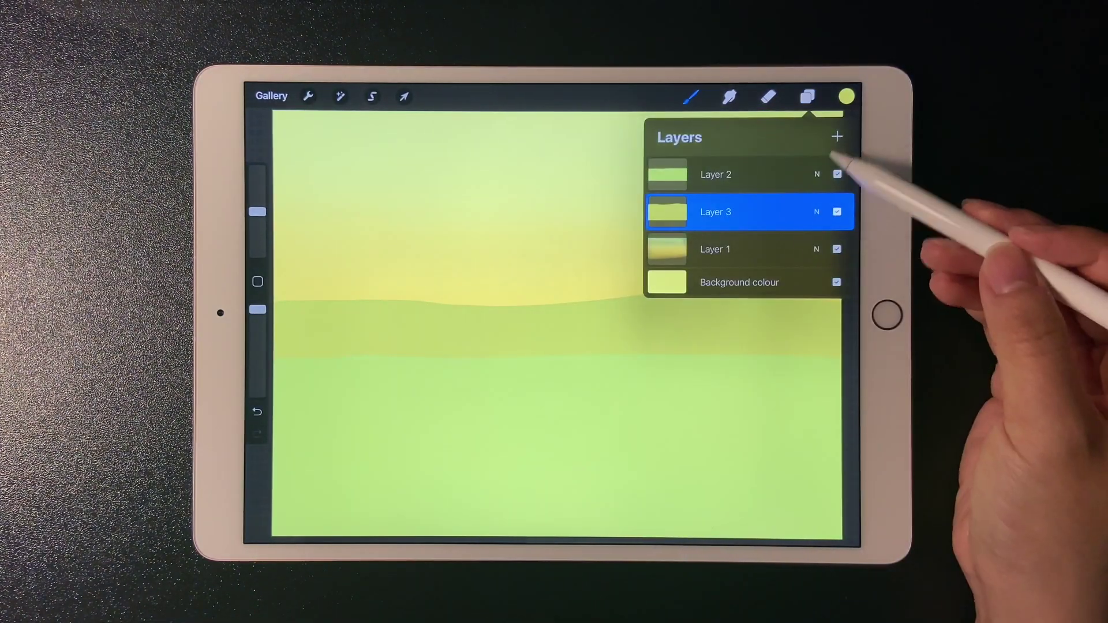
{"action": "left_click", "coordinate": [813, 249]}
{"action": "left_click", "coordinate": [847, 96]}
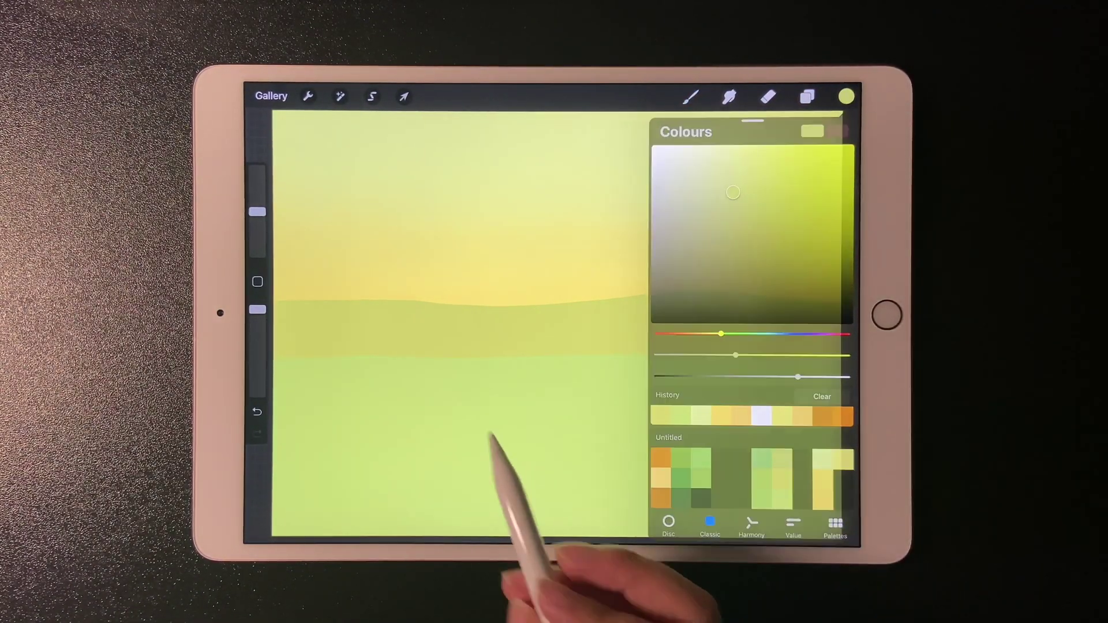
{"action": "left_click", "coordinate": [494, 459]}
{"action": "left_click_drag", "start_coordinate": [275, 257], "coordinate": [831, 257]}
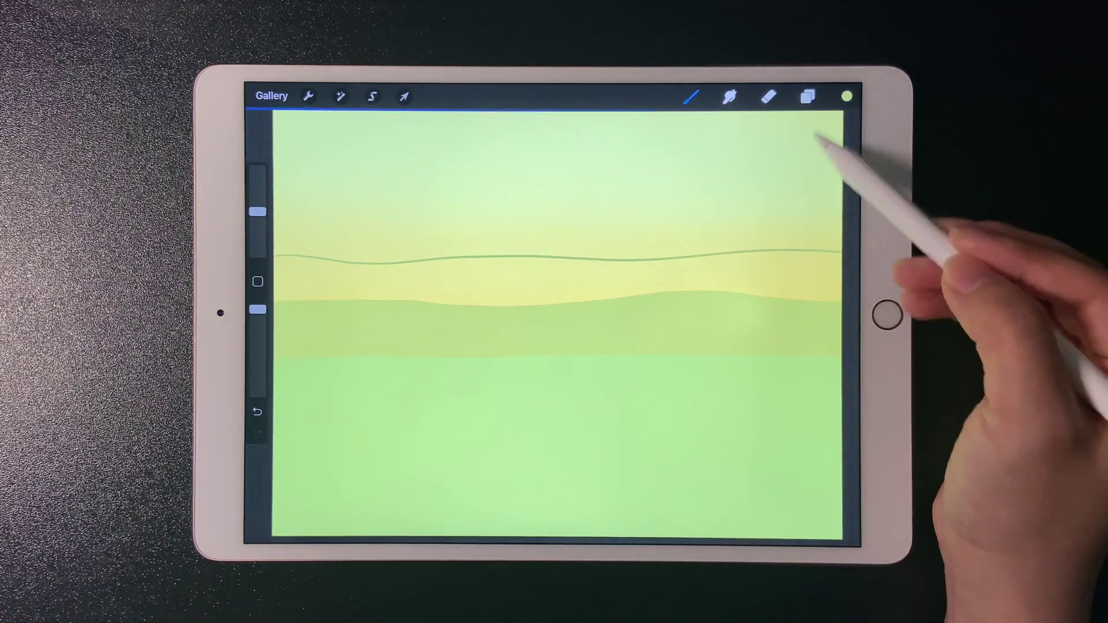
{"action": "left_click_drag", "start_coordinate": [846, 97], "coordinate": [755, 267]}
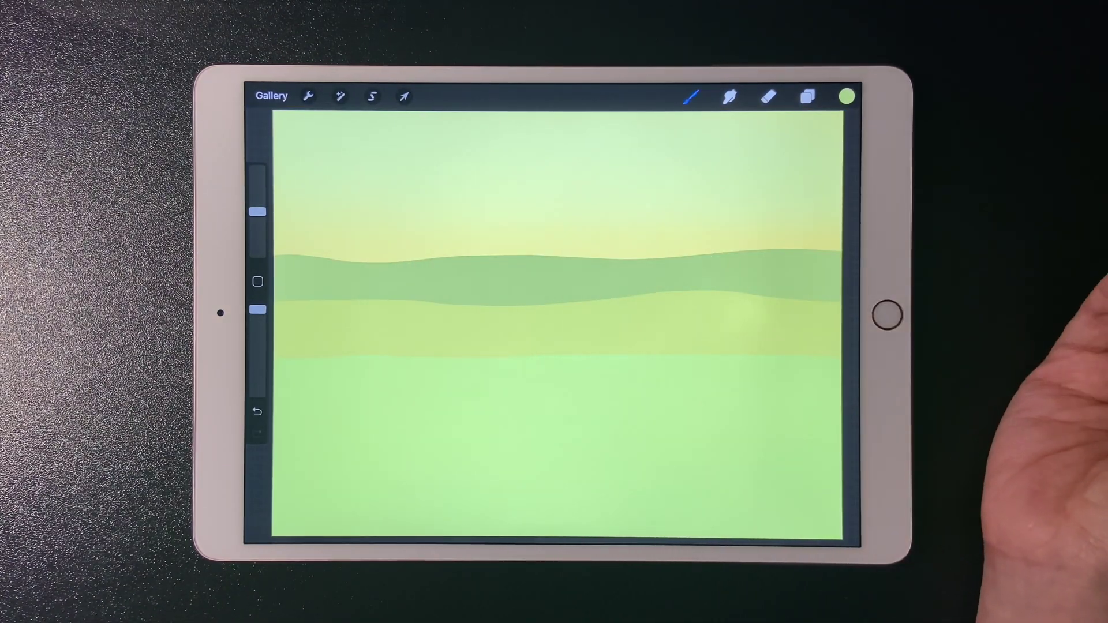
Step: On a new tree layer, draw and fill the first tall green trunk, adjusting it with Transform
{"action": "left_click", "coordinate": [806, 96]}
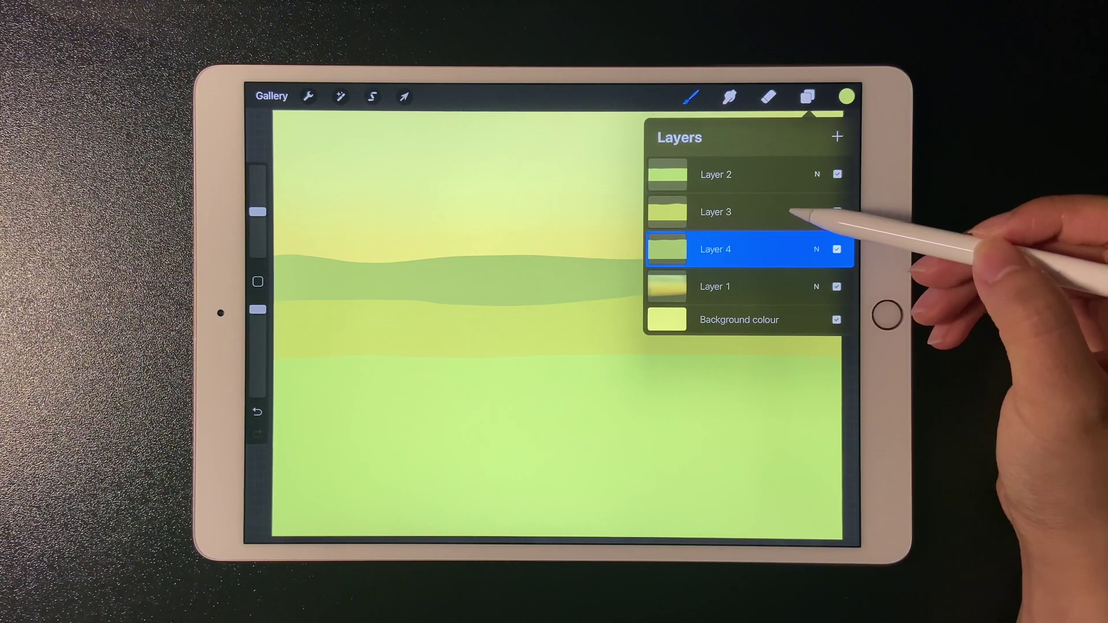
{"action": "left_click", "coordinate": [837, 137]}
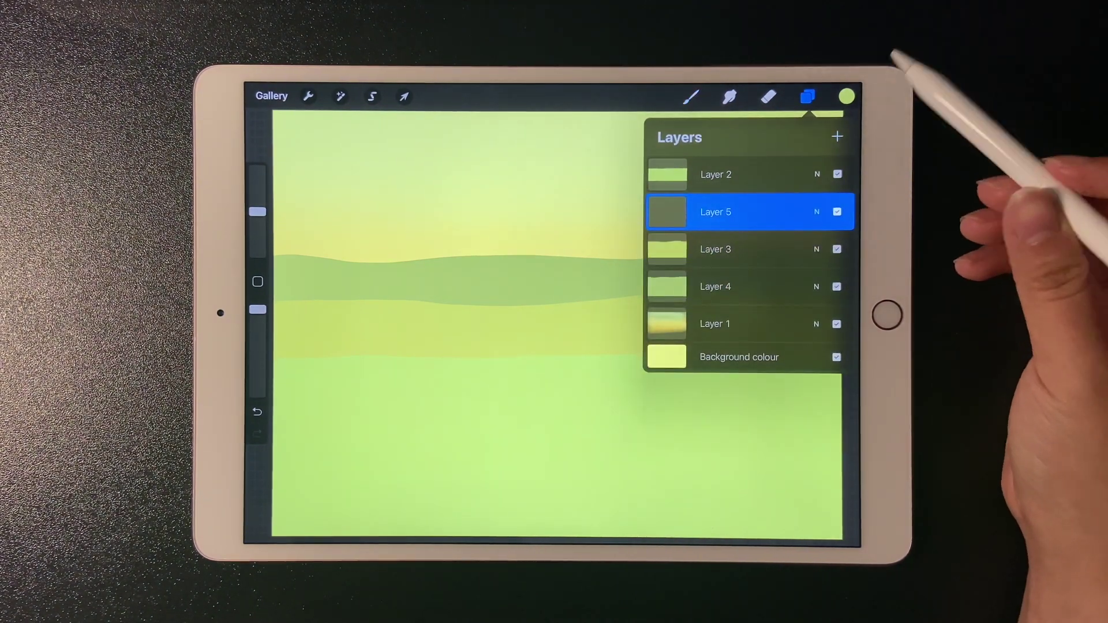
{"action": "left_click", "coordinate": [847, 96]}
{"action": "left_click_drag", "start_coordinate": [313, 134], "coordinate": [319, 408]}
{"action": "key", "text": "ctrl+z"}
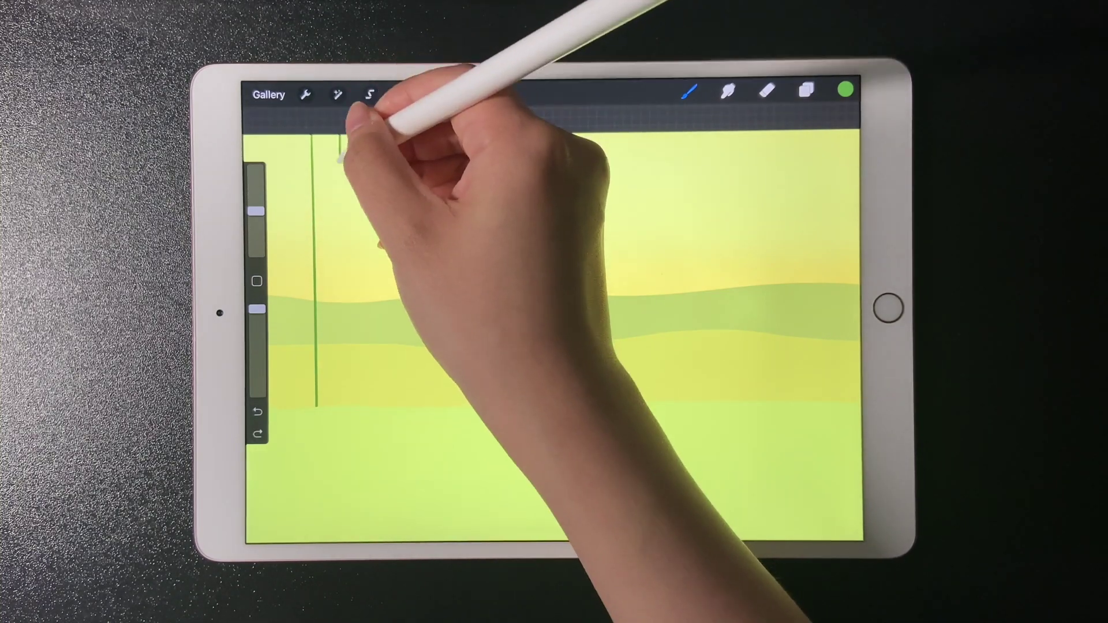
{"action": "left_click_drag", "start_coordinate": [340, 156], "coordinate": [349, 405]}
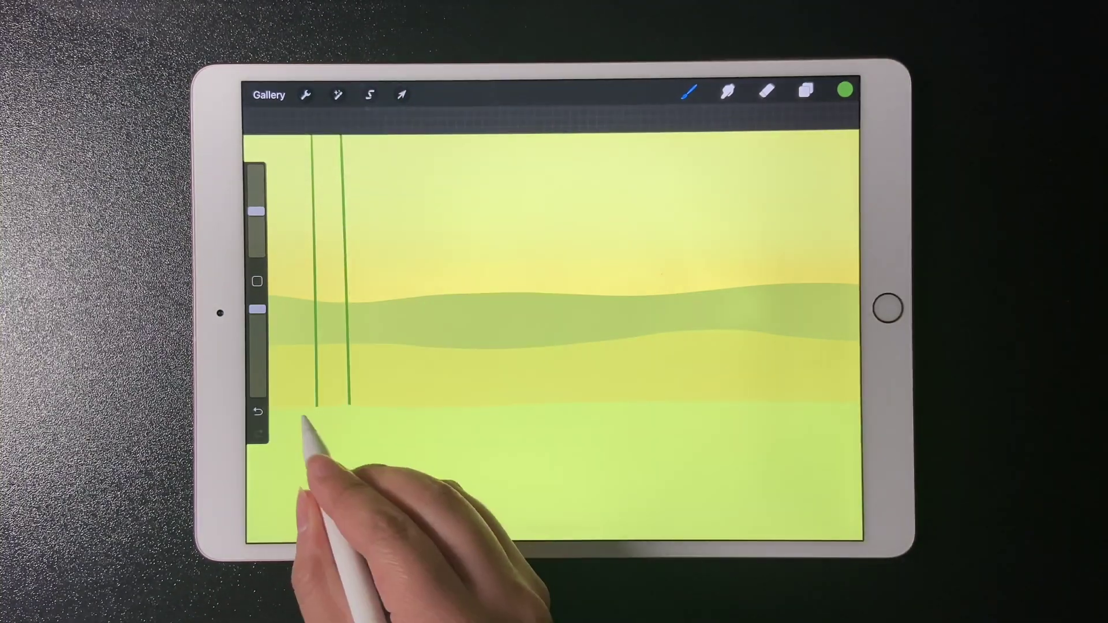
{"action": "left_click_drag", "start_coordinate": [846, 90], "coordinate": [329, 250]}
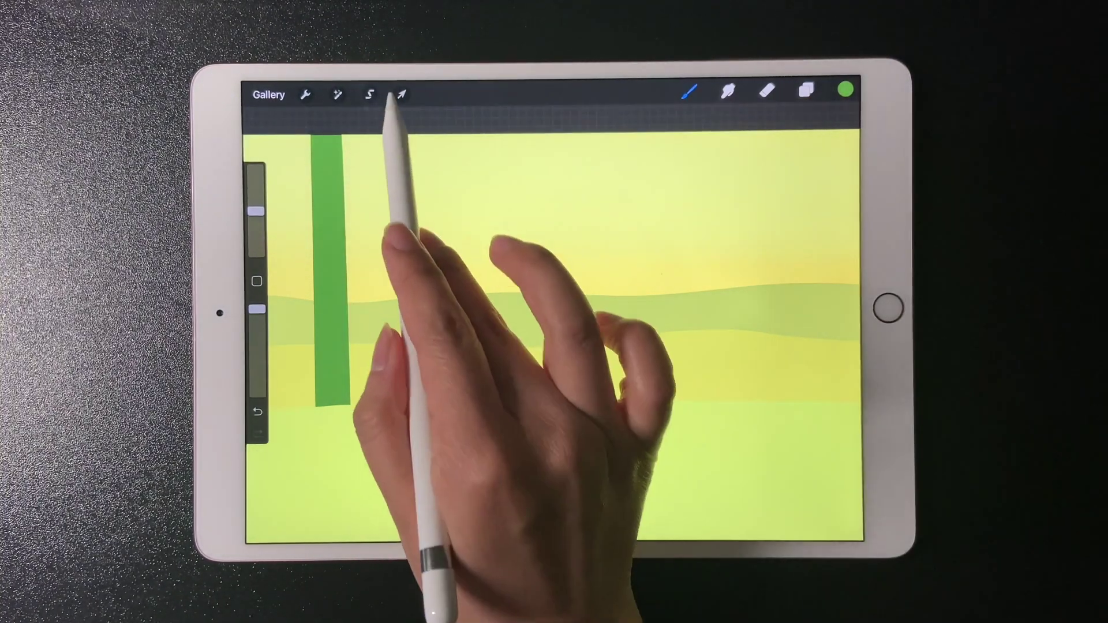
{"action": "left_click", "coordinate": [402, 95]}
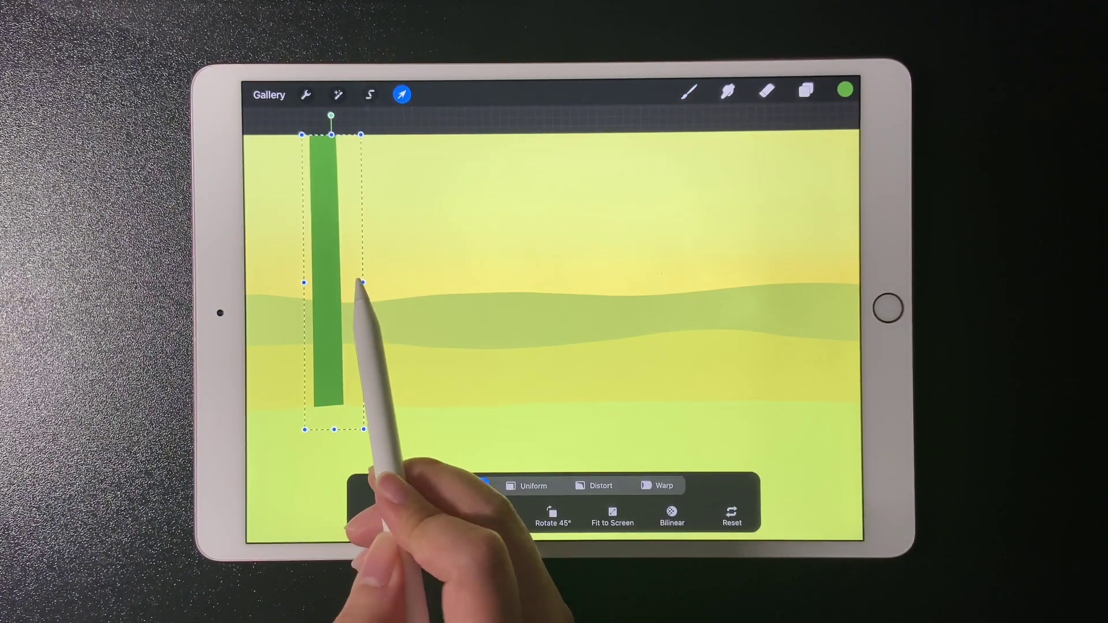
{"action": "left_click", "coordinate": [402, 94]}
Step: Draw and fill three more tall green trunks across the landscape
{"action": "left_click_drag", "start_coordinate": [412, 139], "coordinate": [410, 407]}
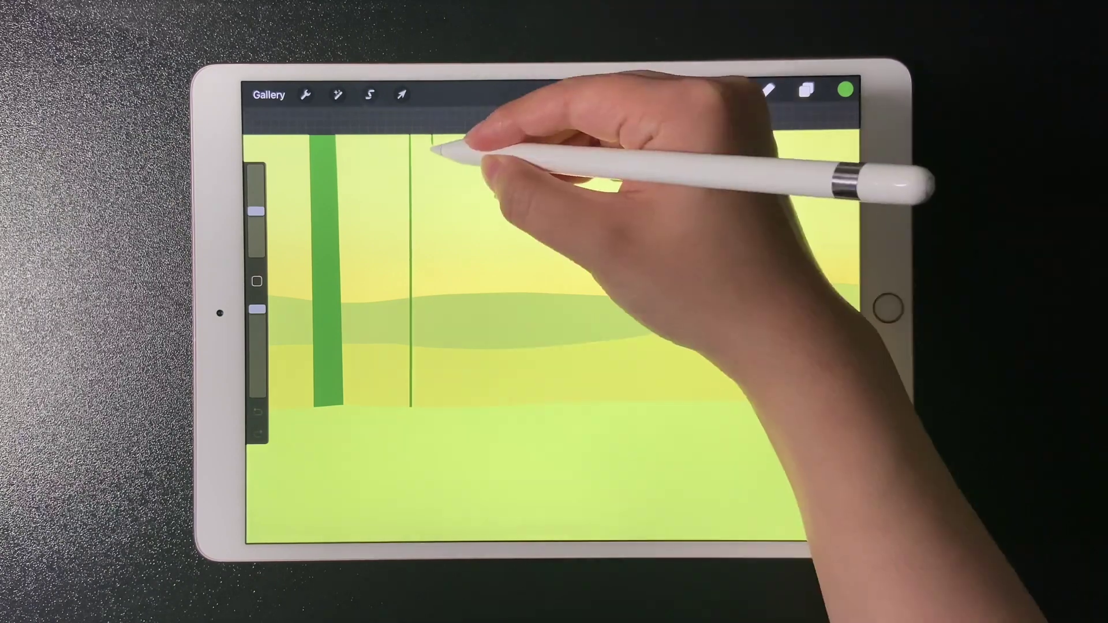
{"action": "left_click_drag", "start_coordinate": [433, 136], "coordinate": [437, 405]}
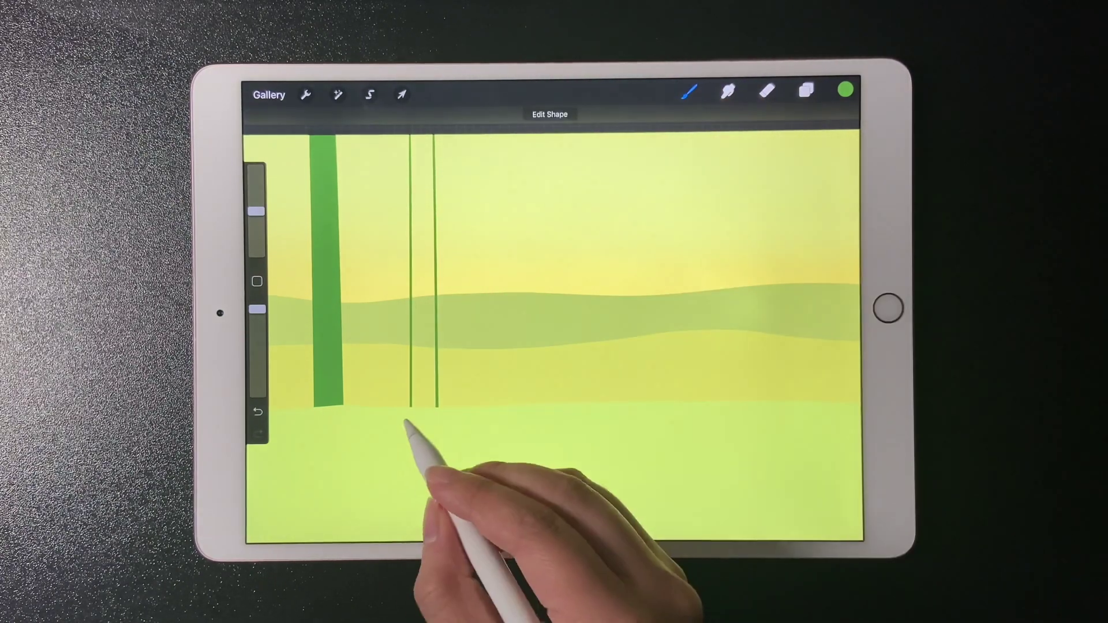
{"action": "left_click_drag", "start_coordinate": [845, 89], "coordinate": [422, 216]}
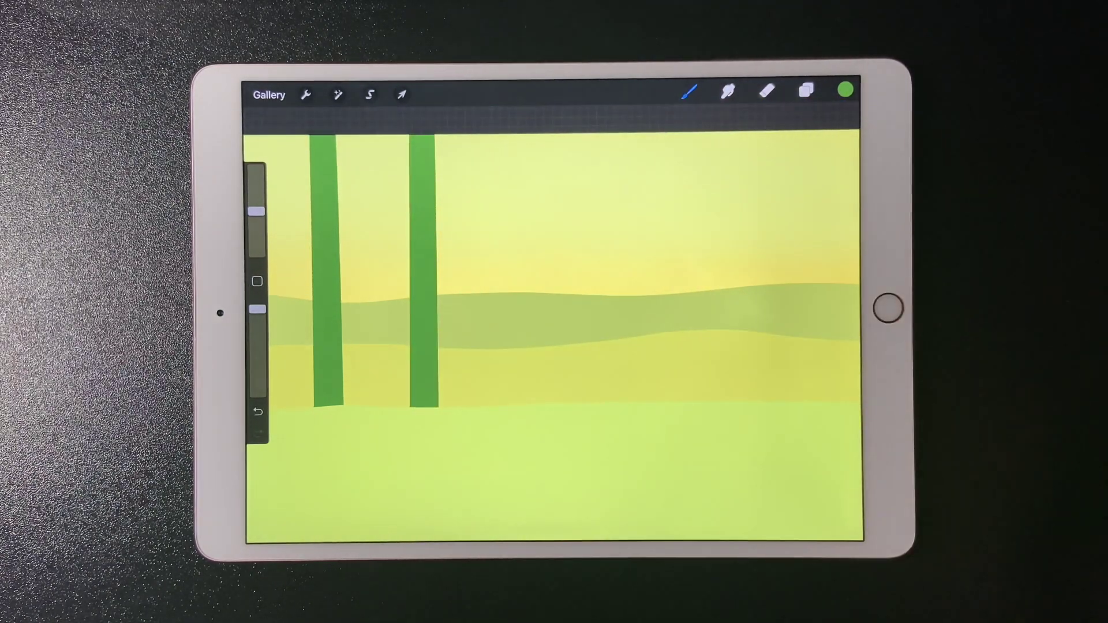
{"action": "left_click_drag", "start_coordinate": [710, 136], "coordinate": [701, 401]}
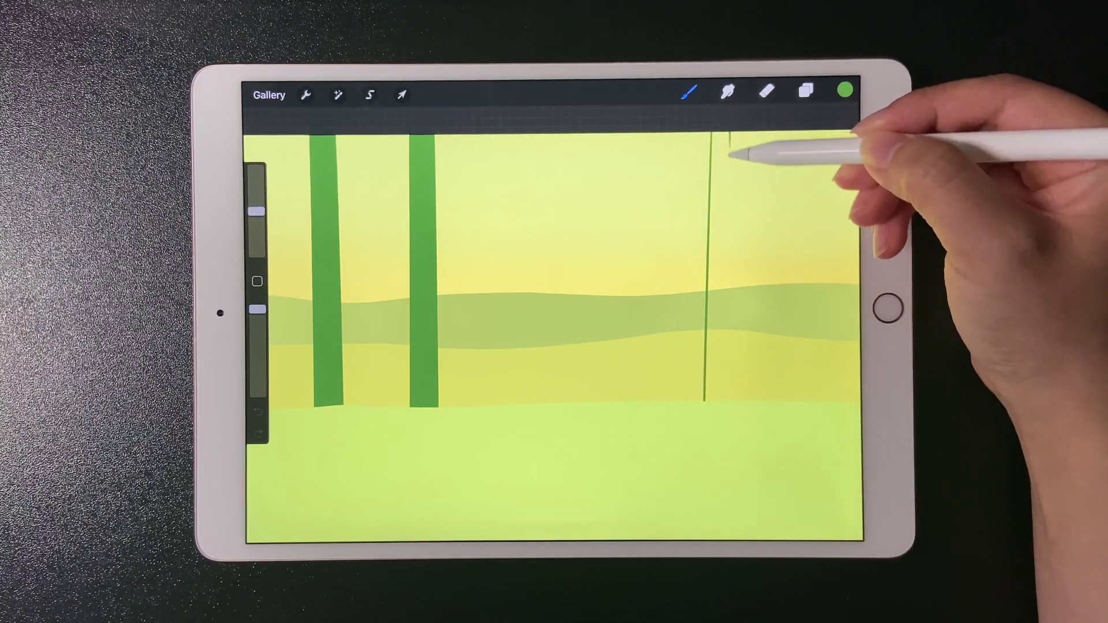
{"action": "left_click_drag", "start_coordinate": [731, 154], "coordinate": [730, 400]}
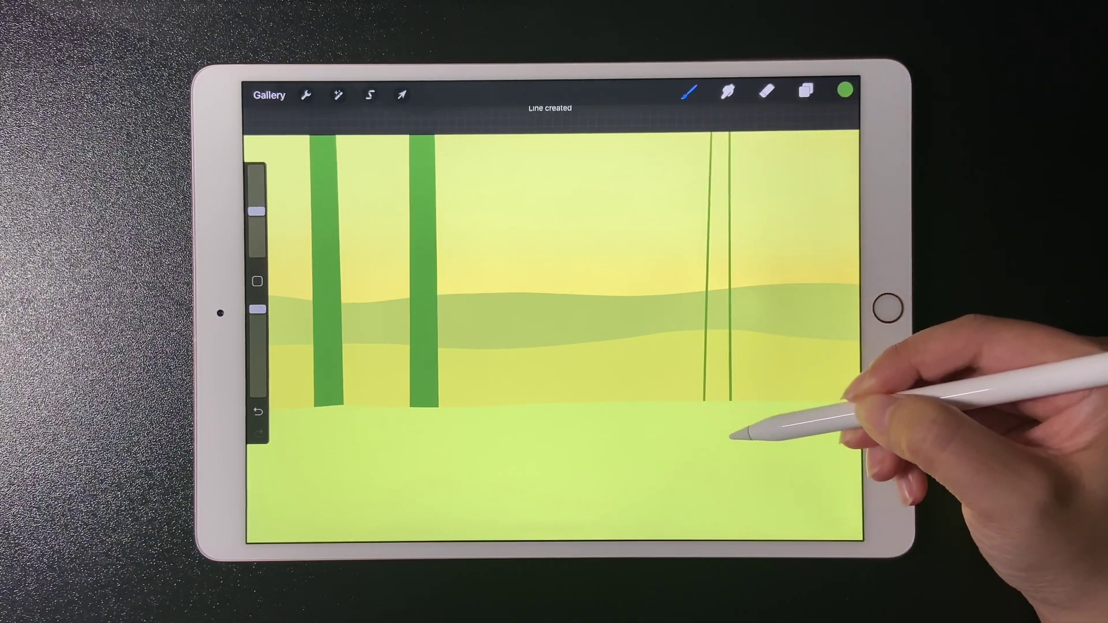
{"action": "left_click_drag", "start_coordinate": [846, 90], "coordinate": [719, 216]}
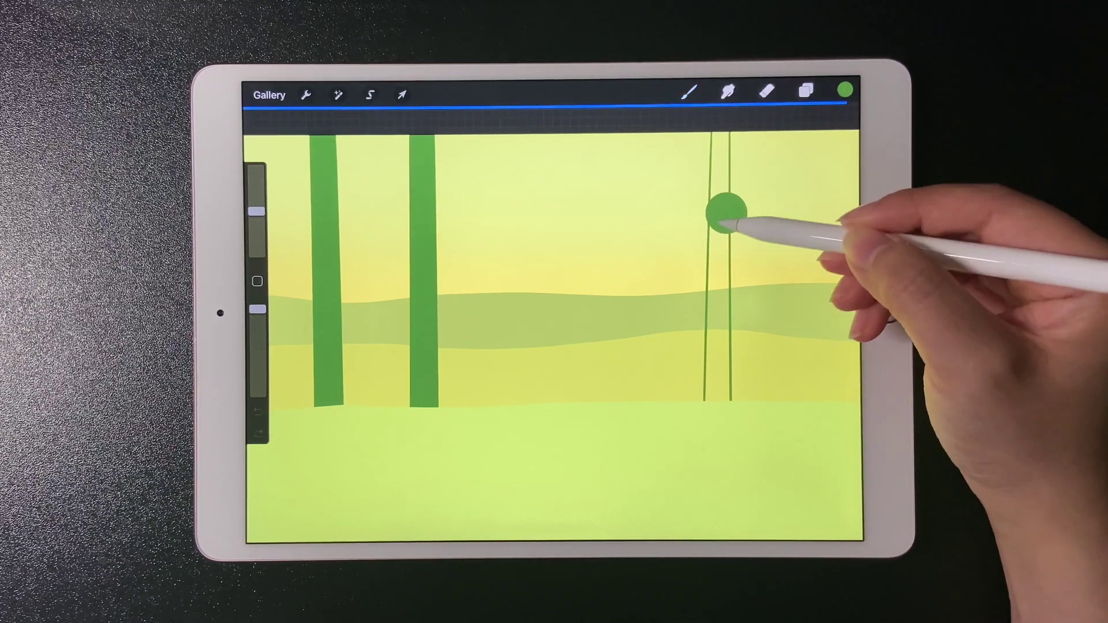
{"action": "left_click_drag", "start_coordinate": [814, 135], "coordinate": [807, 400]}
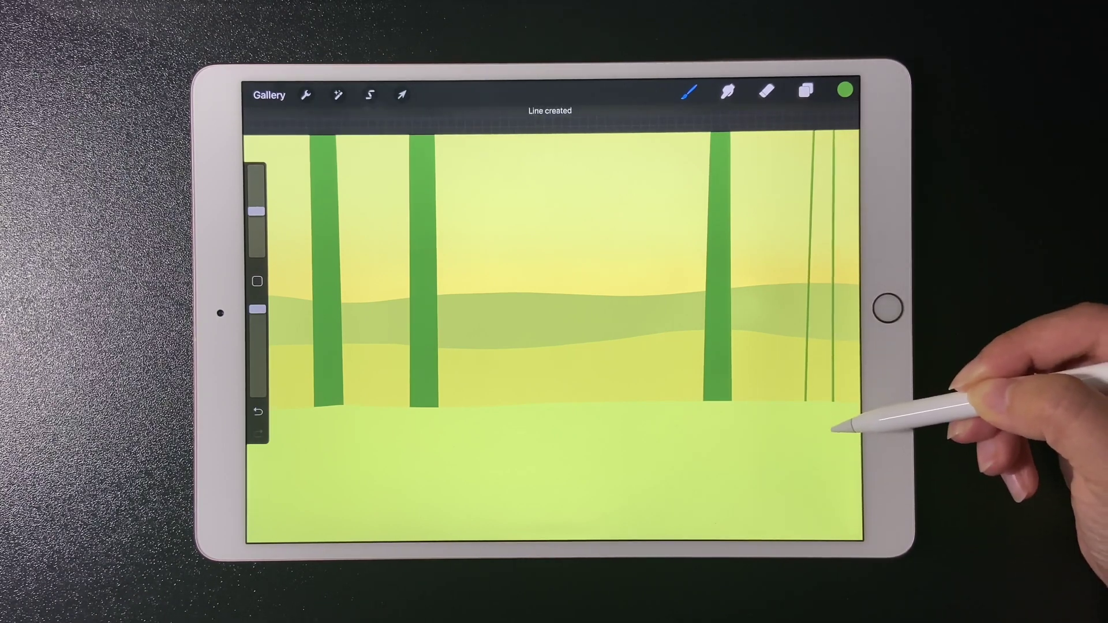
{"action": "left_click_drag", "start_coordinate": [845, 90], "coordinate": [821, 167]}
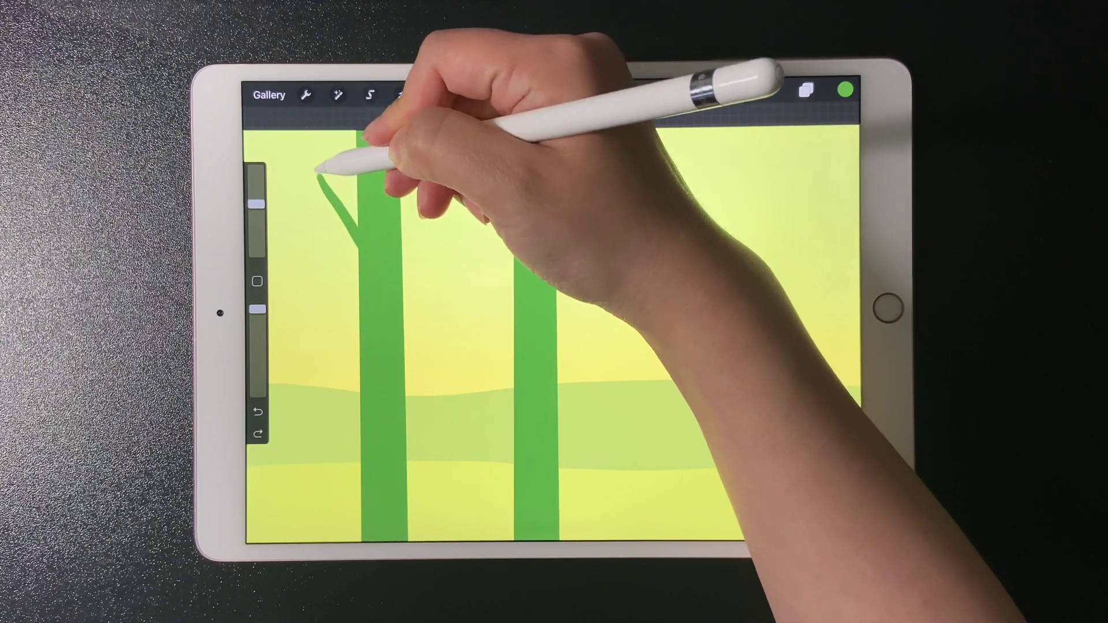
Step: Paint thin angled branches off the upper sections of the green trunks
{"action": "left_click", "coordinate": [404, 205]}
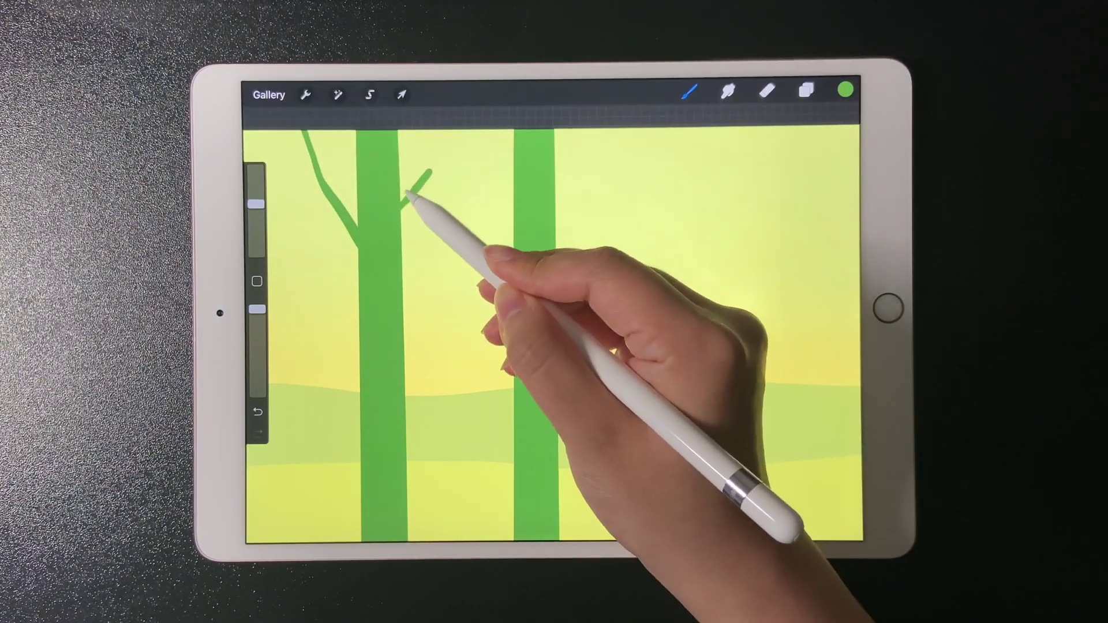
{"action": "left_click", "coordinate": [559, 287]}
{"action": "left_click_drag", "start_coordinate": [579, 260], "coordinate": [589, 247]}
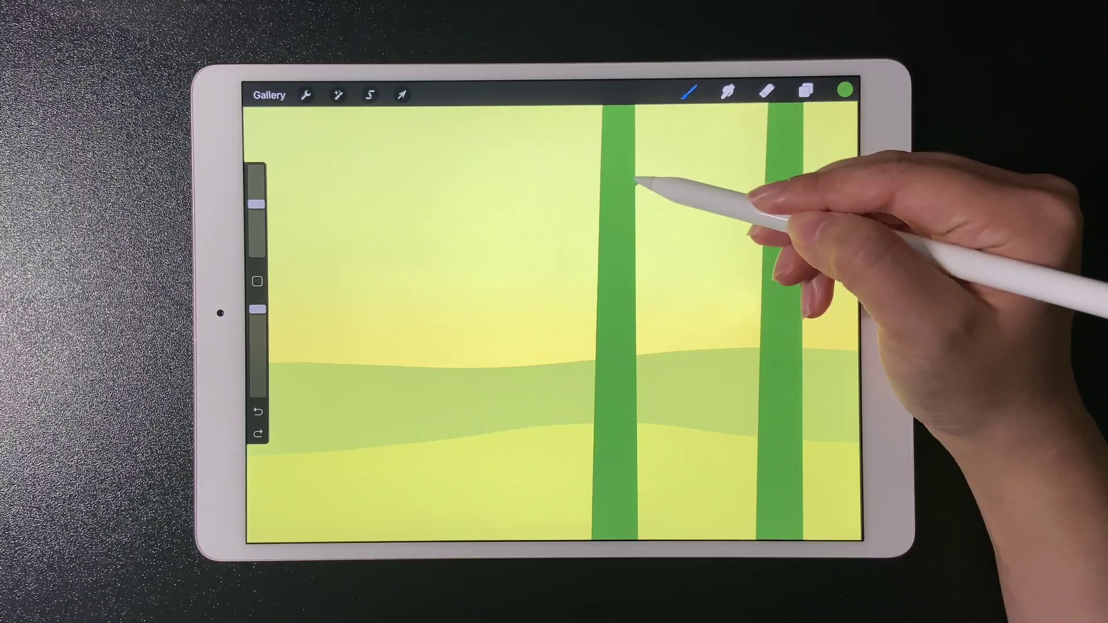
{"action": "left_click_drag", "start_coordinate": [655, 157], "coordinate": [634, 179]}
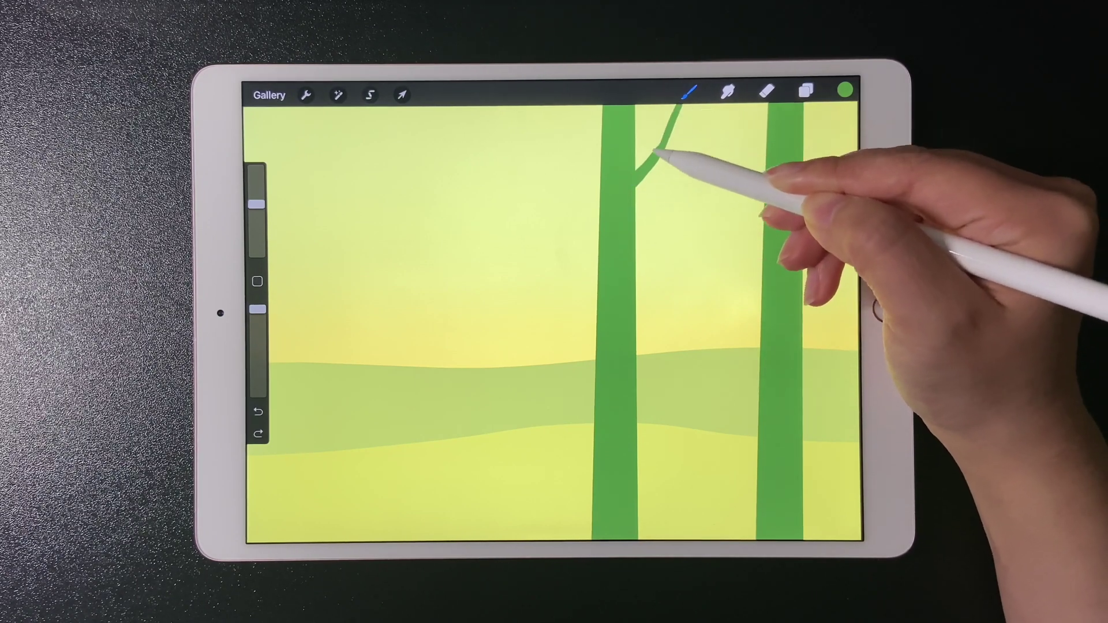
{"action": "left_click_drag", "start_coordinate": [740, 168], "coordinate": [745, 184]}
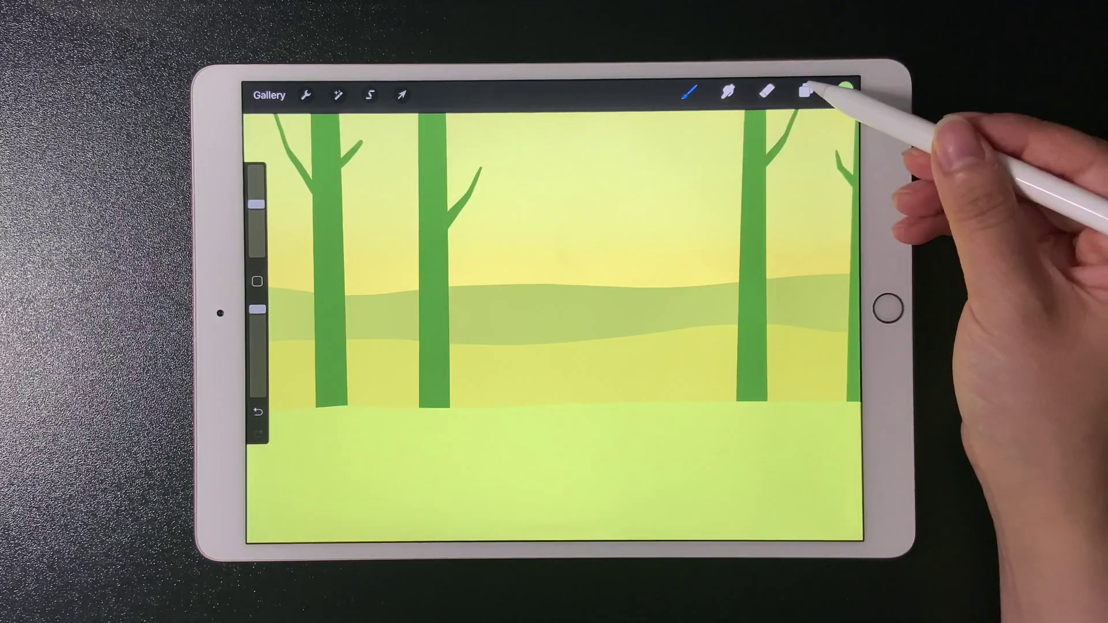
{"action": "left_click", "coordinate": [805, 90]}
Step: On a new layer, draw a pale light-green distant trunk and widen it with Transform
{"action": "left_click", "coordinate": [837, 130]}
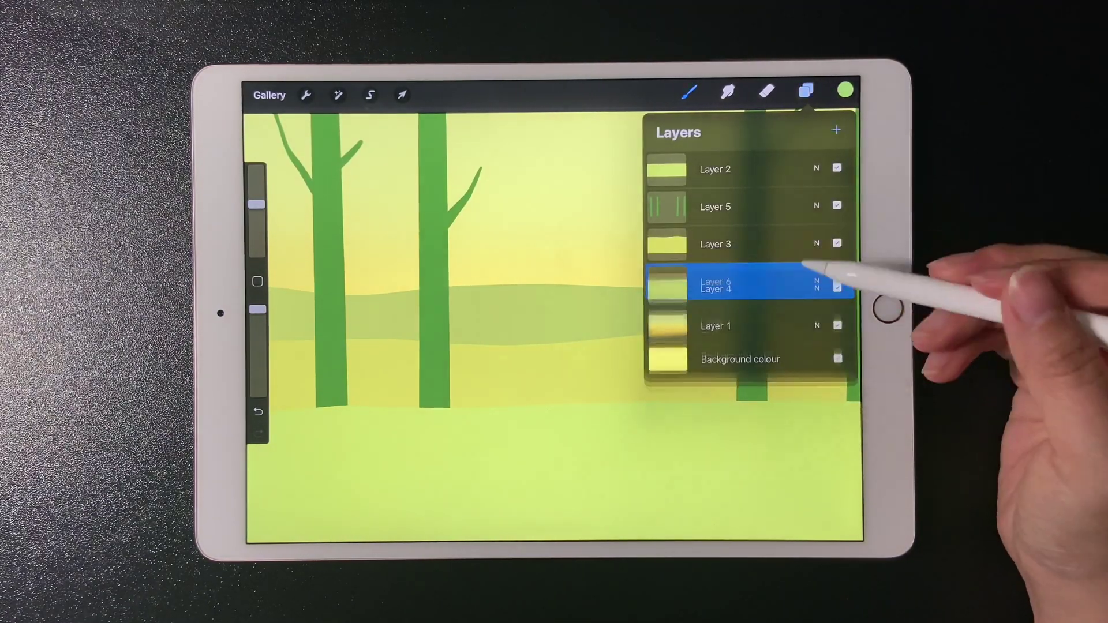
{"action": "left_click", "coordinate": [845, 90]}
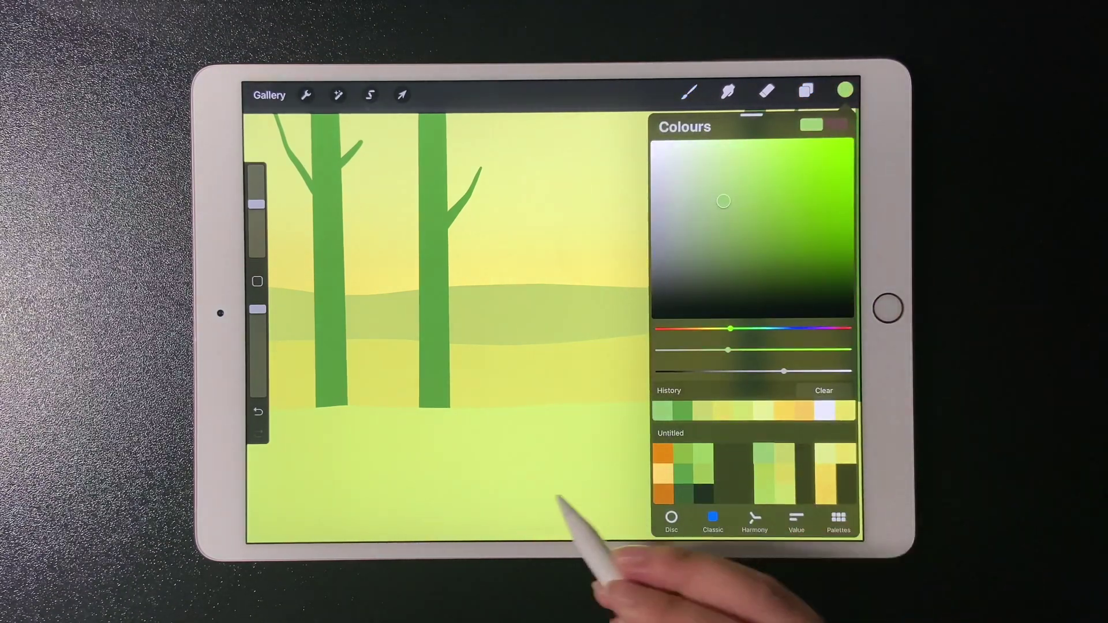
{"action": "left_click", "coordinate": [495, 139]}
{"action": "left_click_drag", "start_coordinate": [468, 117], "coordinate": [475, 359]}
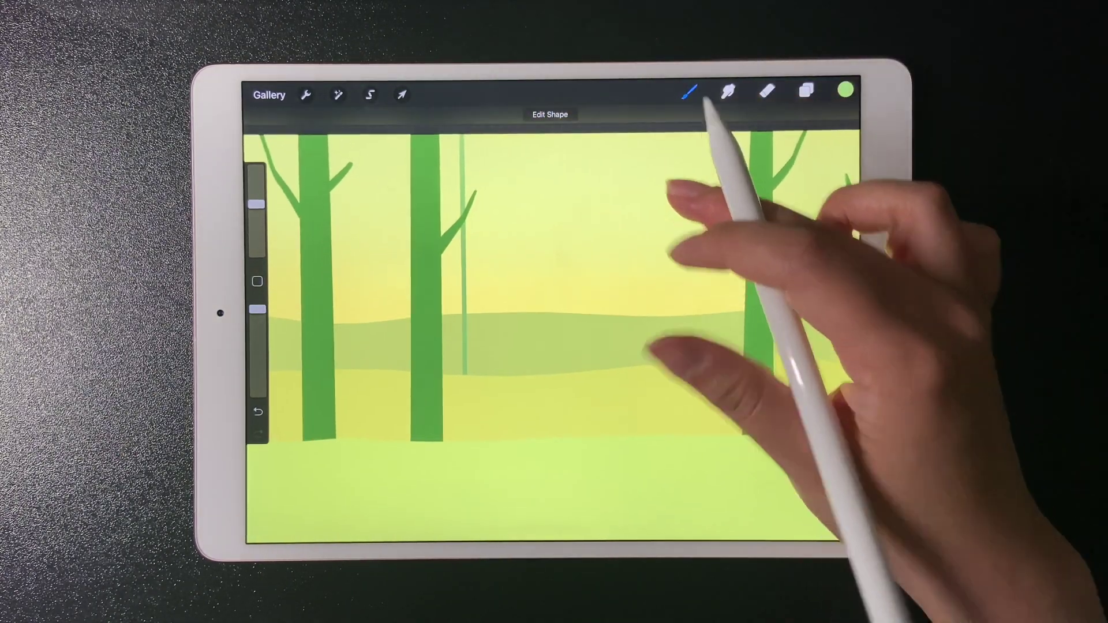
{"action": "left_click_drag", "start_coordinate": [684, 259], "coordinate": [675, 281]}
{"action": "left_click_drag", "start_coordinate": [482, 149], "coordinate": [491, 374]}
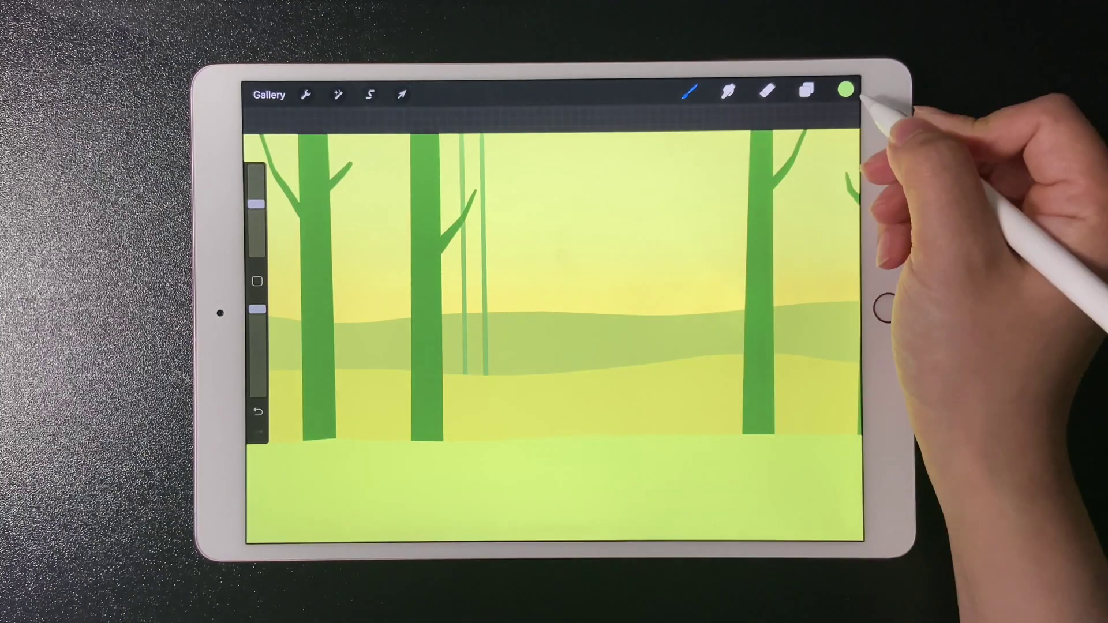
{"action": "mouse_move", "coordinate": [847, 89]}
{"action": "left_mouse_down"}
{"action": "mouse_move", "coordinate": [468, 138]}
{"action": "mouse_move", "coordinate": [472, 173]}
{"action": "left_mouse_up"}
{"action": "left_click", "coordinate": [402, 94]}
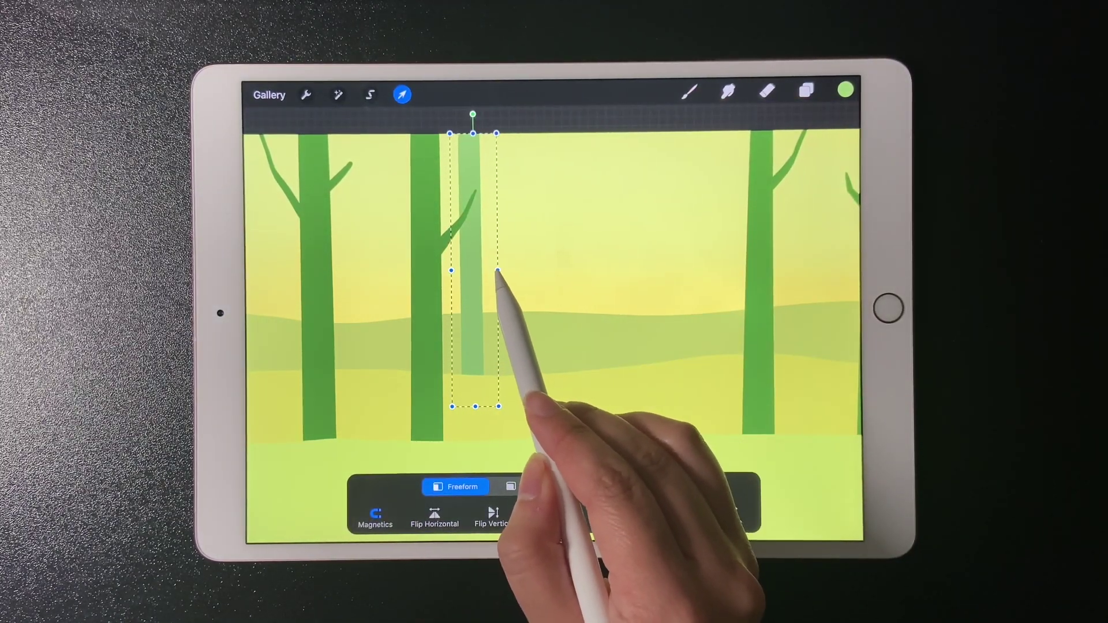
{"action": "left_click_drag", "start_coordinate": [498, 271], "coordinate": [501, 270]}
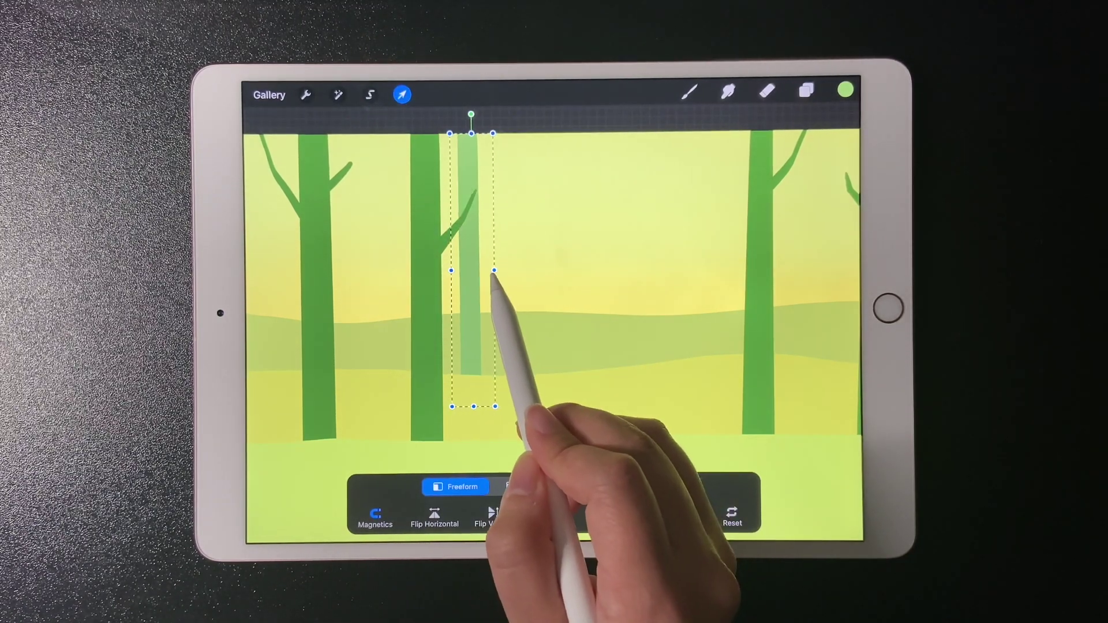
{"action": "left_click", "coordinate": [402, 94]}
Step: Draw and fill two more pale distant trunks between the foreground trees
{"action": "left_click", "coordinate": [689, 92]}
{"action": "left_click_drag", "start_coordinate": [657, 131], "coordinate": [657, 362]}
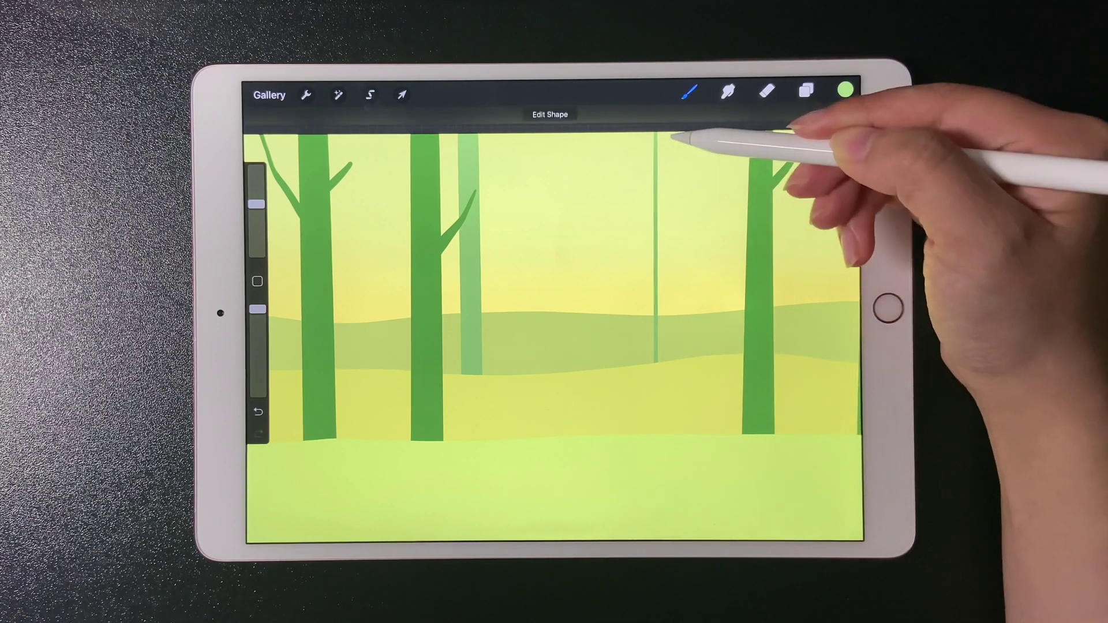
{"action": "left_click_drag", "start_coordinate": [671, 132], "coordinate": [671, 359]}
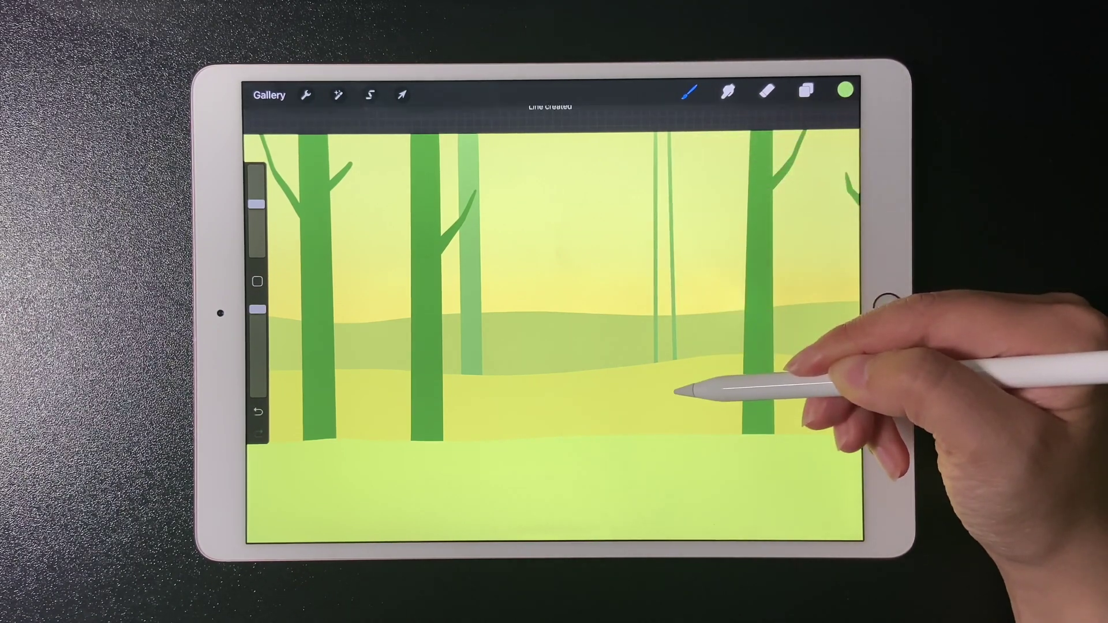
{"action": "left_click_drag", "start_coordinate": [845, 90], "coordinate": [667, 238]}
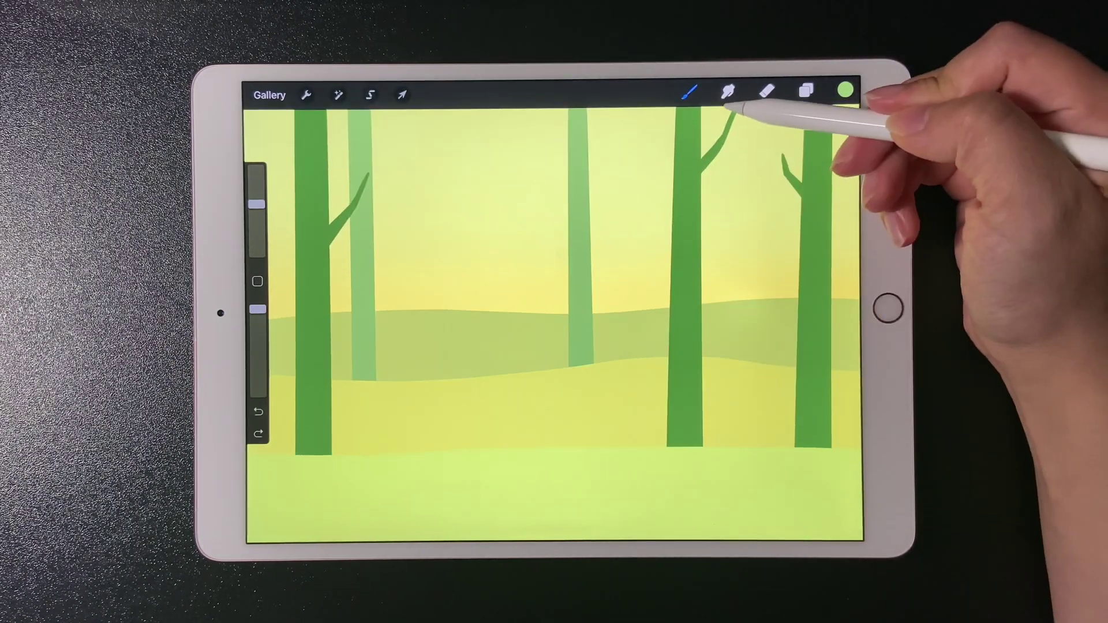
{"action": "left_click_drag", "start_coordinate": [727, 292], "coordinate": [729, 402]}
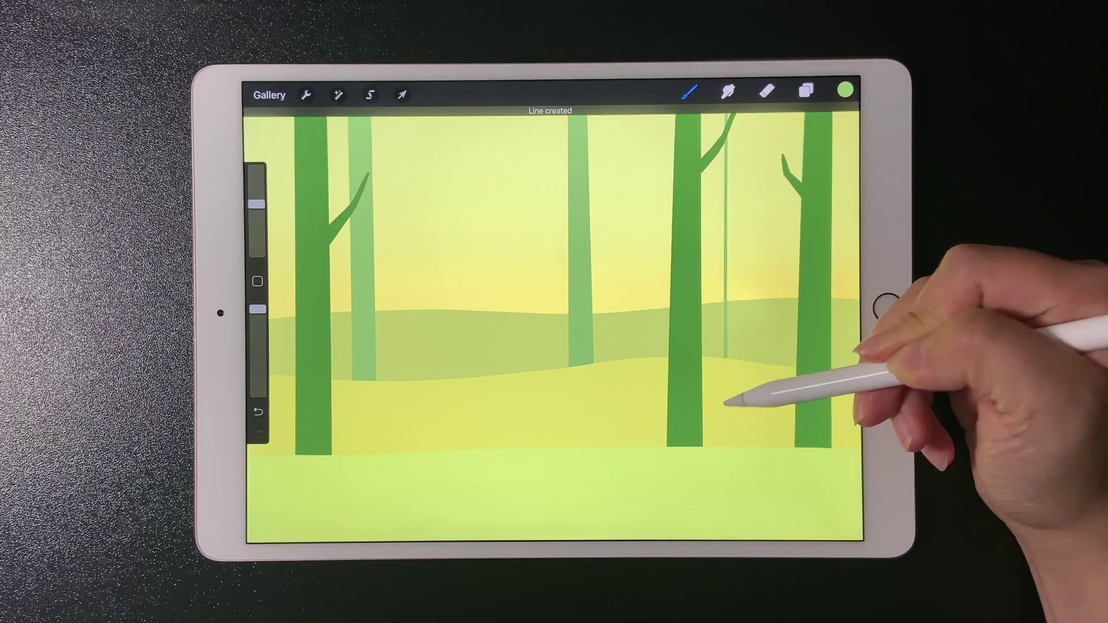
{"action": "left_click_drag", "start_coordinate": [743, 109], "coordinate": [744, 358]}
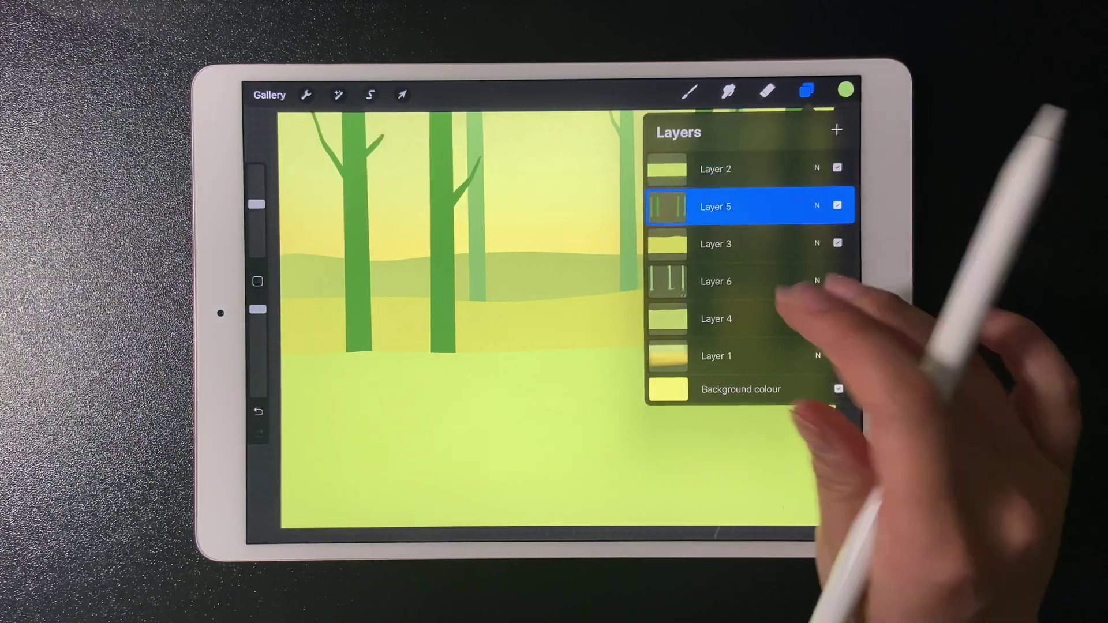
Step: Move Layer 5 up the stack and airbrush pale tops on the left trunks
{"action": "left_click_drag", "start_coordinate": [762, 206], "coordinate": [780, 206]}
{"action": "left_click", "coordinate": [689, 91]}
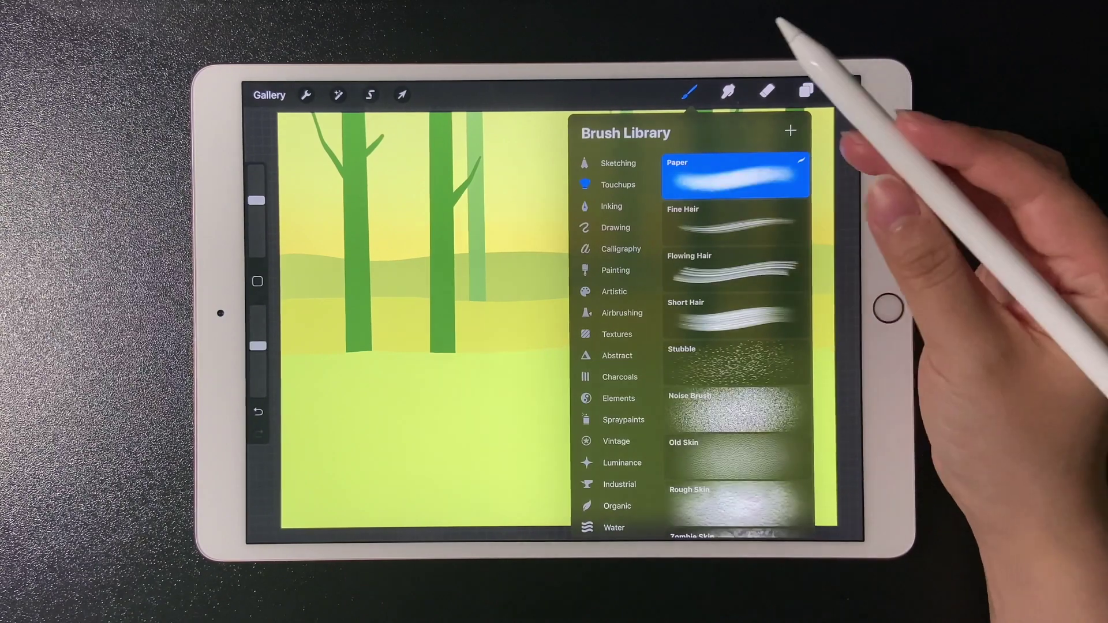
{"action": "left_click", "coordinate": [845, 90]}
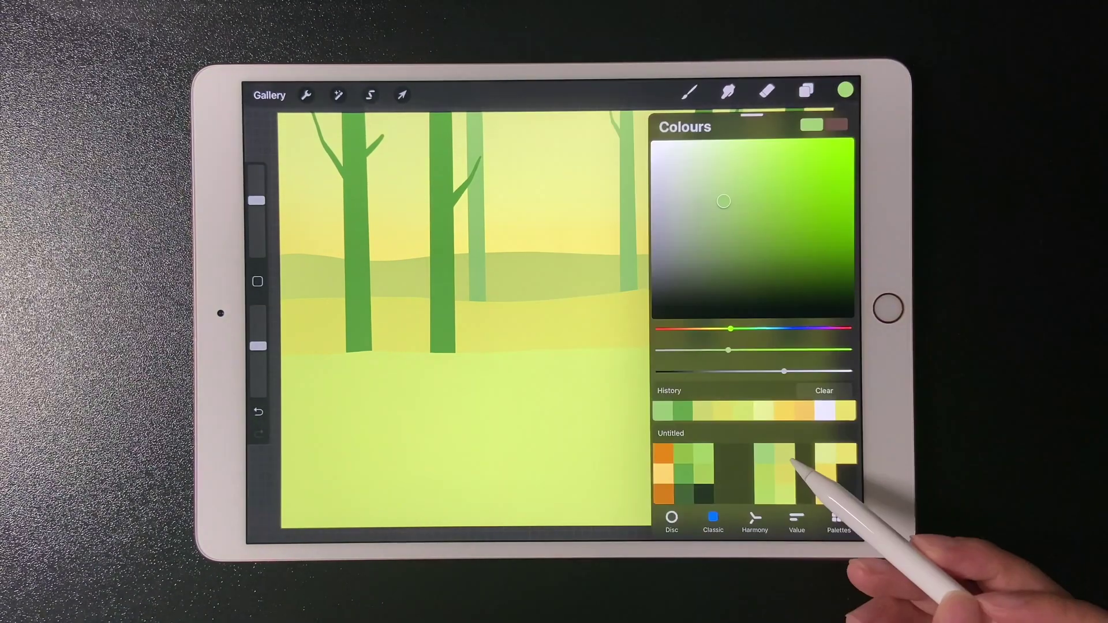
{"action": "left_click", "coordinate": [539, 449]}
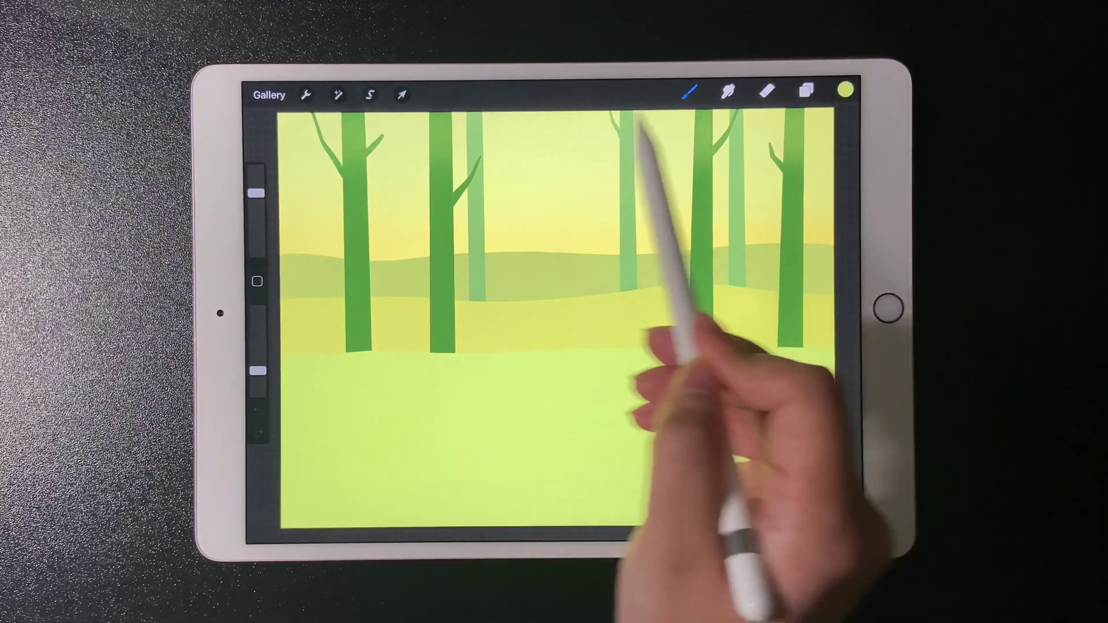
{"action": "left_click_drag", "start_coordinate": [508, 136], "coordinate": [358, 144]}
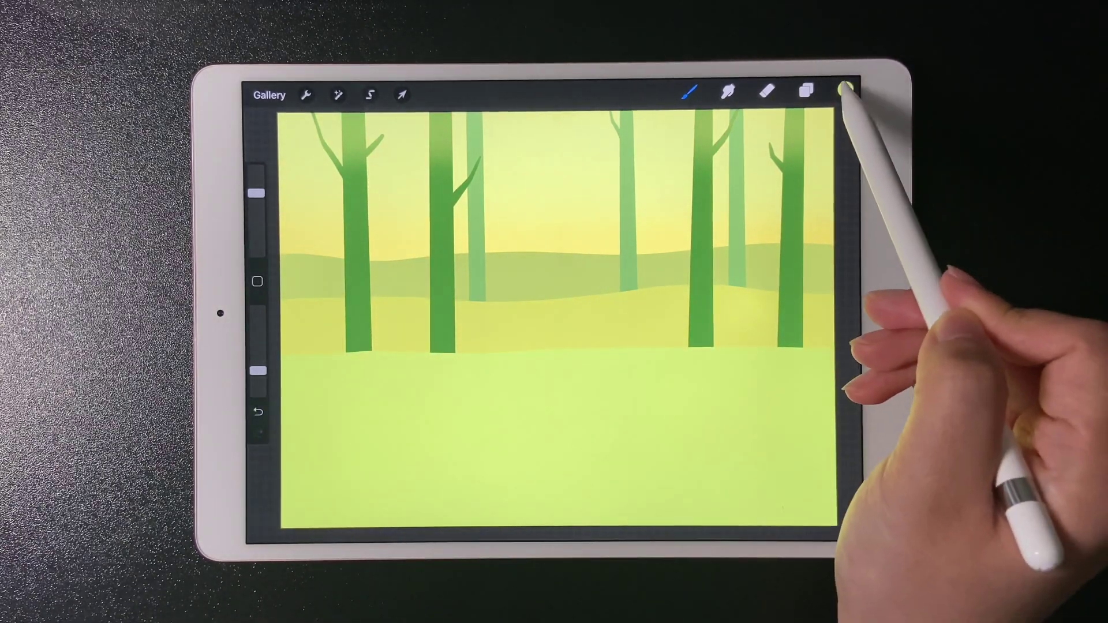
Step: Enlarge the brush and turn on Alpha Lock for Layer 3
{"action": "left_click", "coordinate": [846, 90]}
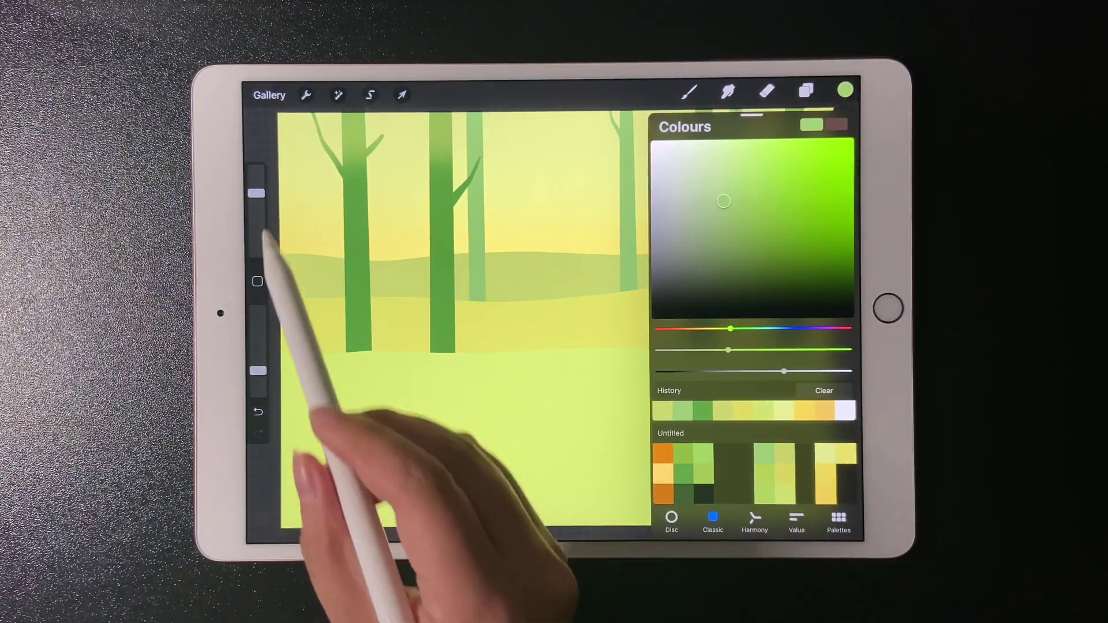
{"action": "left_click_drag", "start_coordinate": [256, 192], "coordinate": [256, 168]}
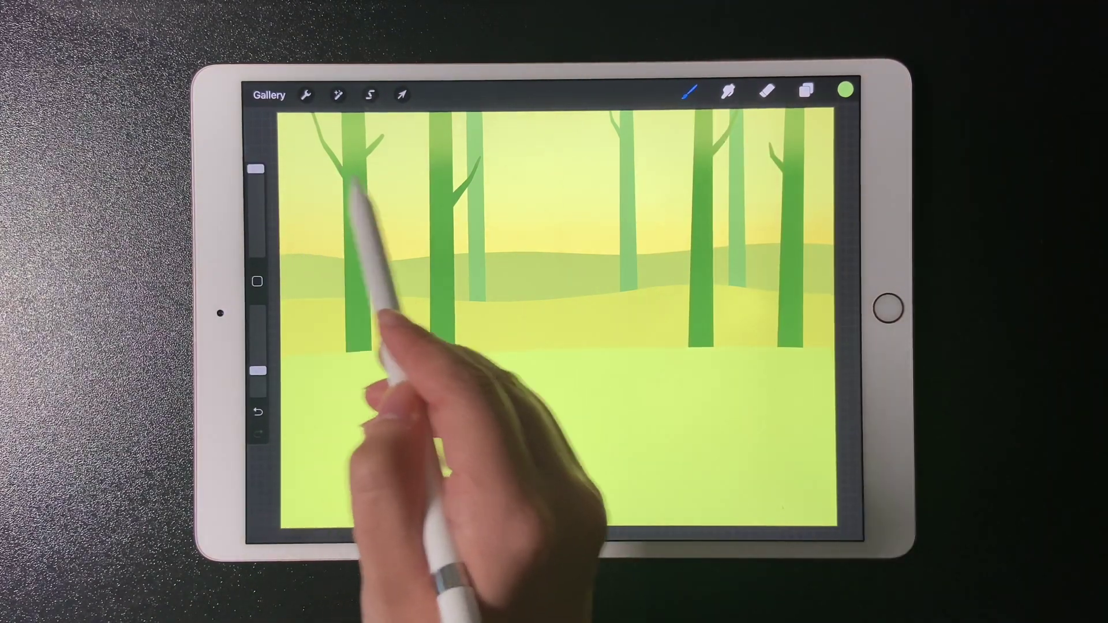
{"action": "left_click", "coordinate": [806, 90]}
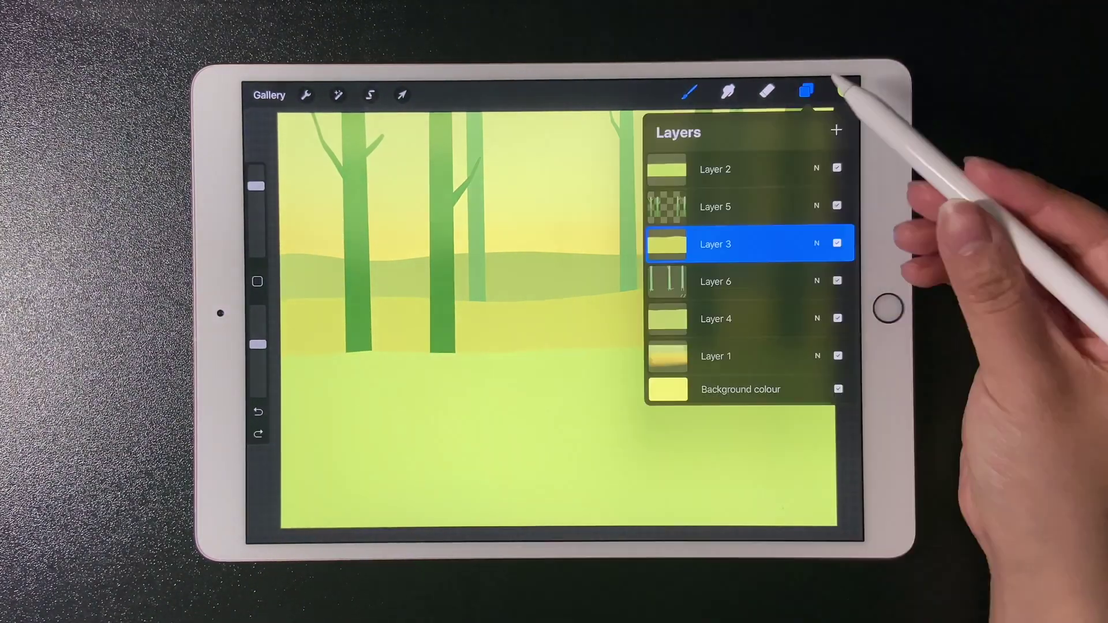
{"action": "left_click_drag", "start_coordinate": [719, 244], "coordinate": [806, 244]}
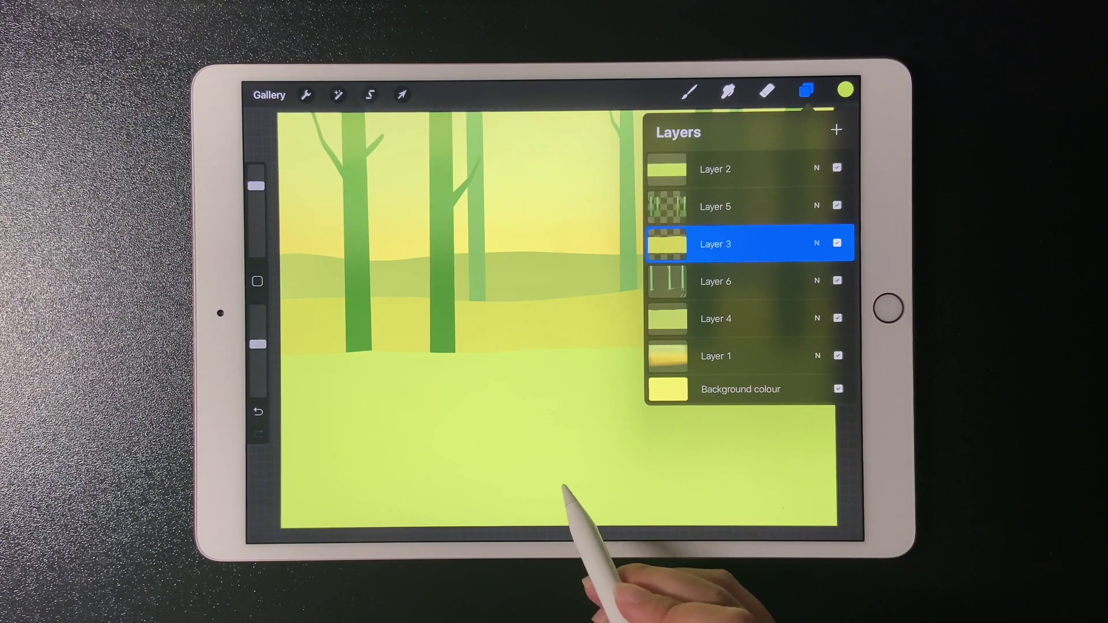
{"action": "left_click", "coordinate": [507, 396]}
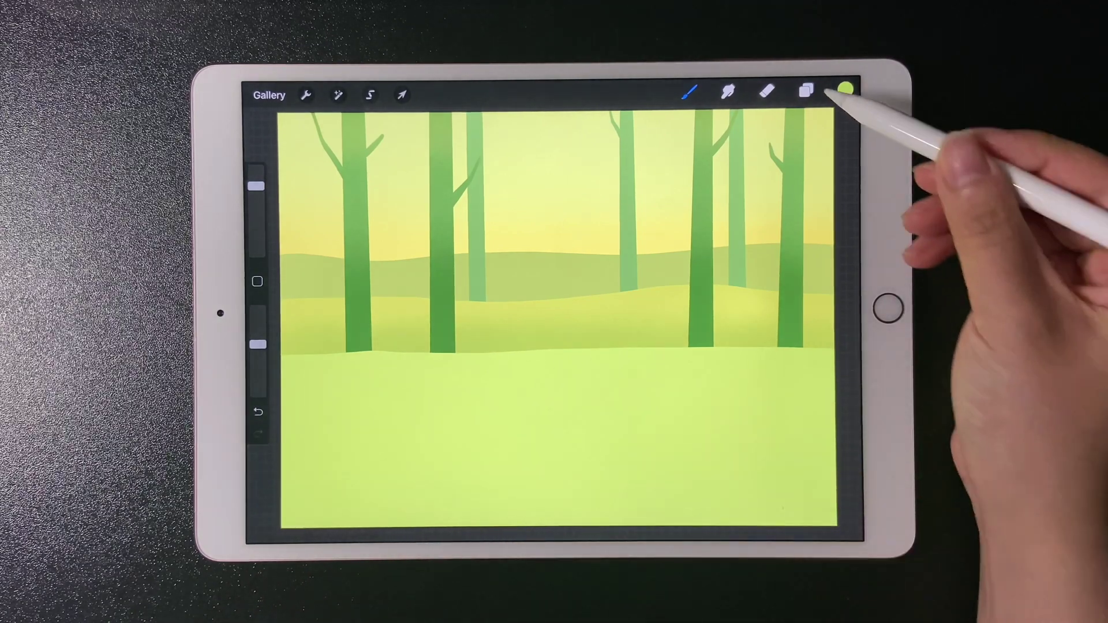
Step: Switch to Layers 6 and 4 and softly shade the hill bands with pale colours
{"action": "left_click", "coordinate": [806, 90]}
{"action": "left_click", "coordinate": [779, 282]}
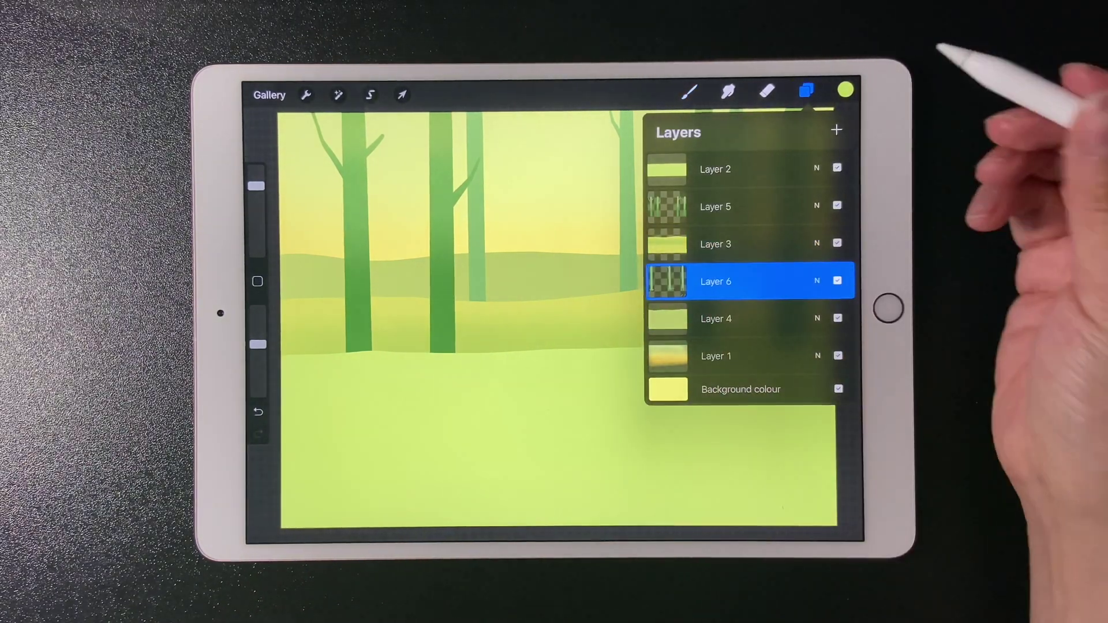
{"action": "left_click", "coordinate": [845, 90]}
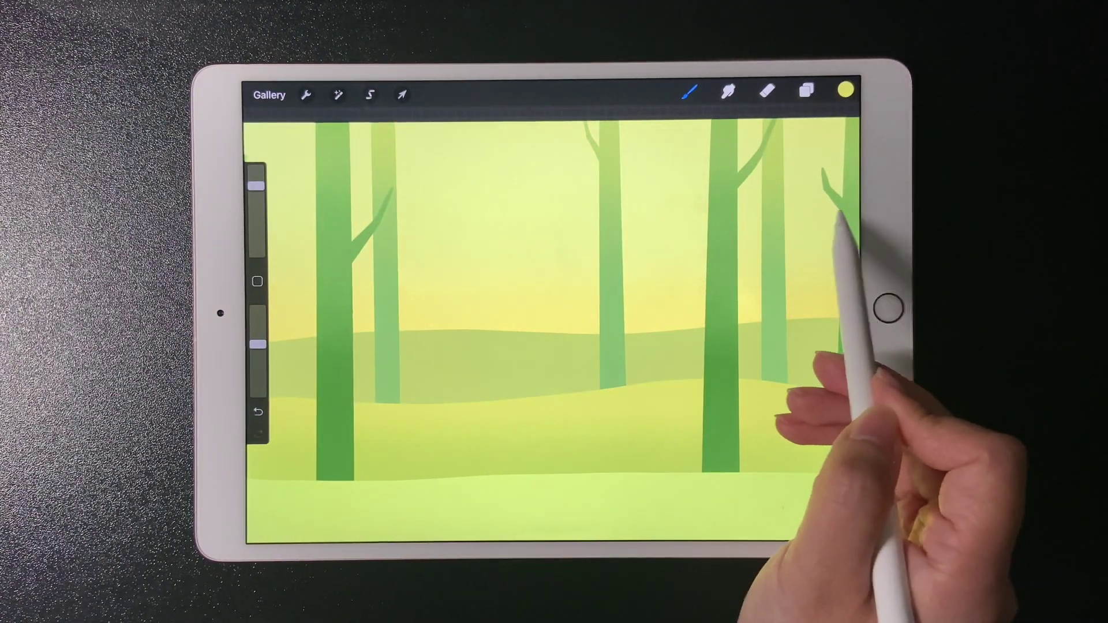
{"action": "scroll", "coordinate": [693, 347], "scroll_direction": "down", "scroll_amount": 3}
{"action": "scroll", "coordinate": [693, 363], "scroll_direction": "down", "scroll_amount": 2}
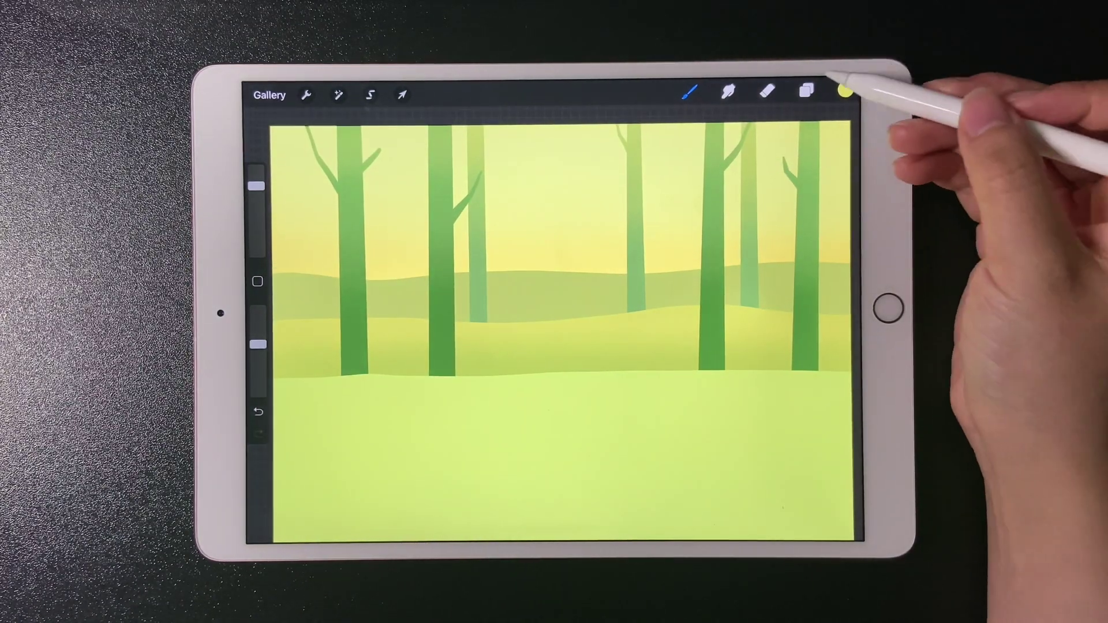
{"action": "left_click", "coordinate": [805, 90]}
{"action": "left_click", "coordinate": [761, 319]}
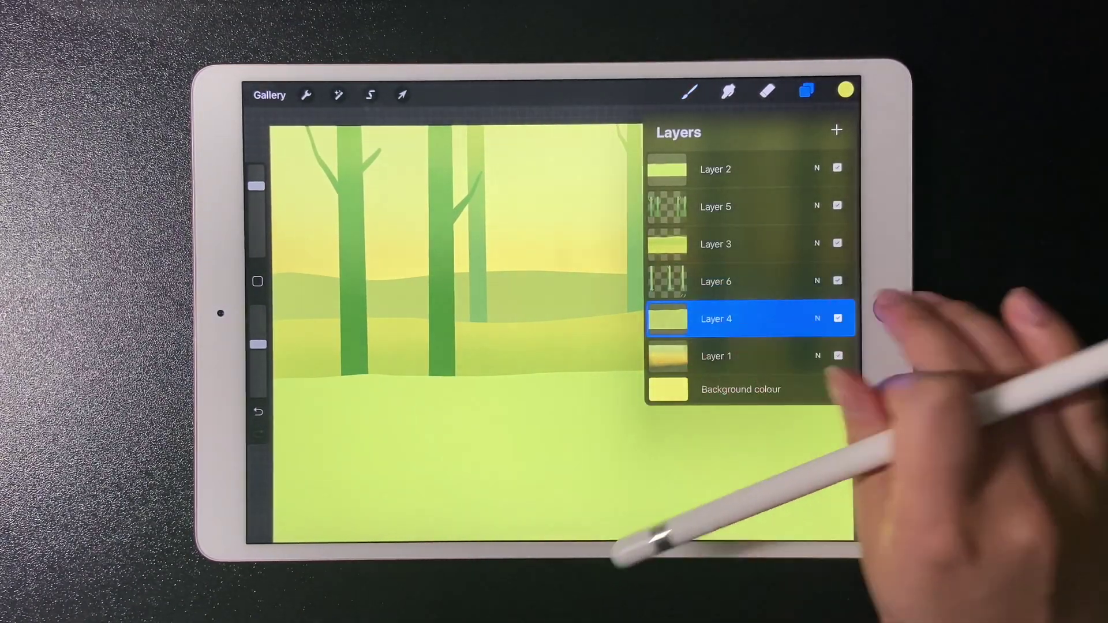
{"action": "left_click", "coordinate": [845, 90]}
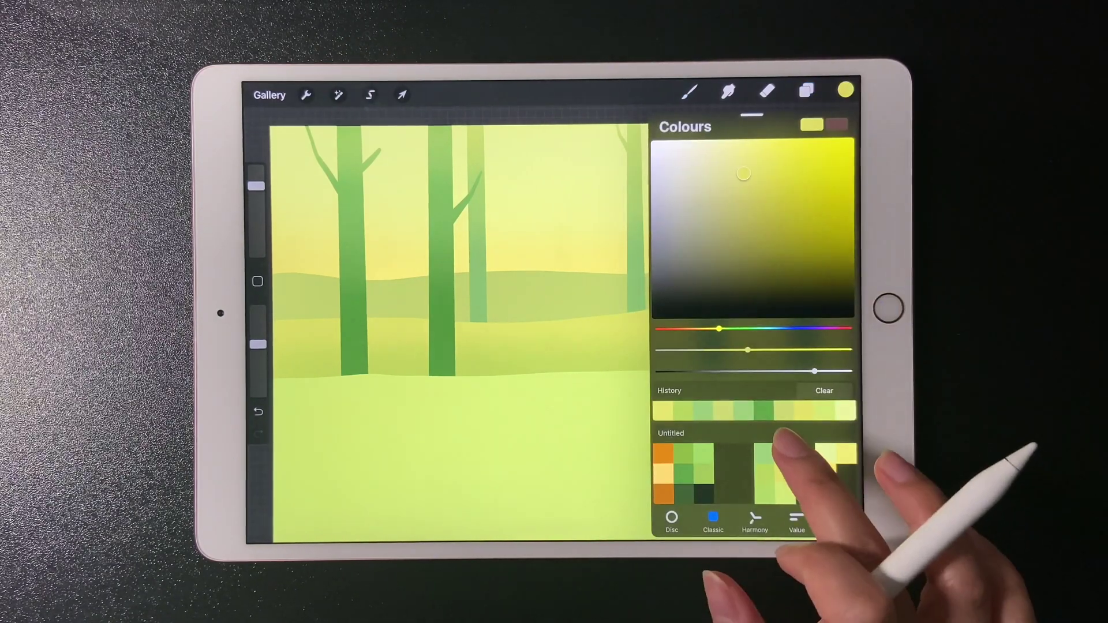
{"action": "left_click", "coordinate": [636, 520]}
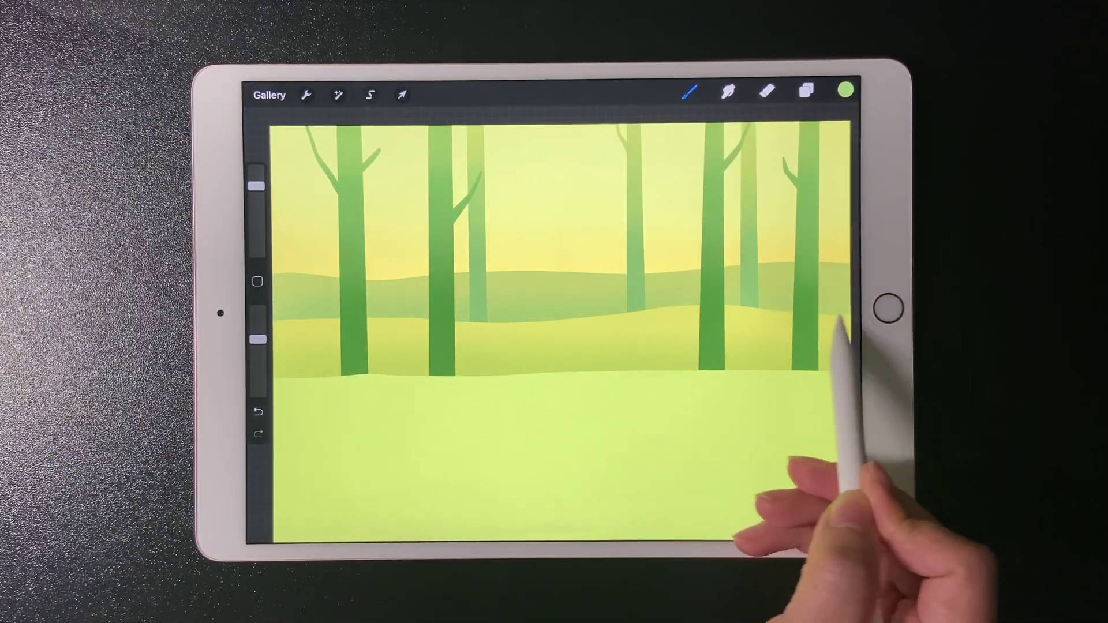
{"action": "left_click", "coordinate": [258, 434]}
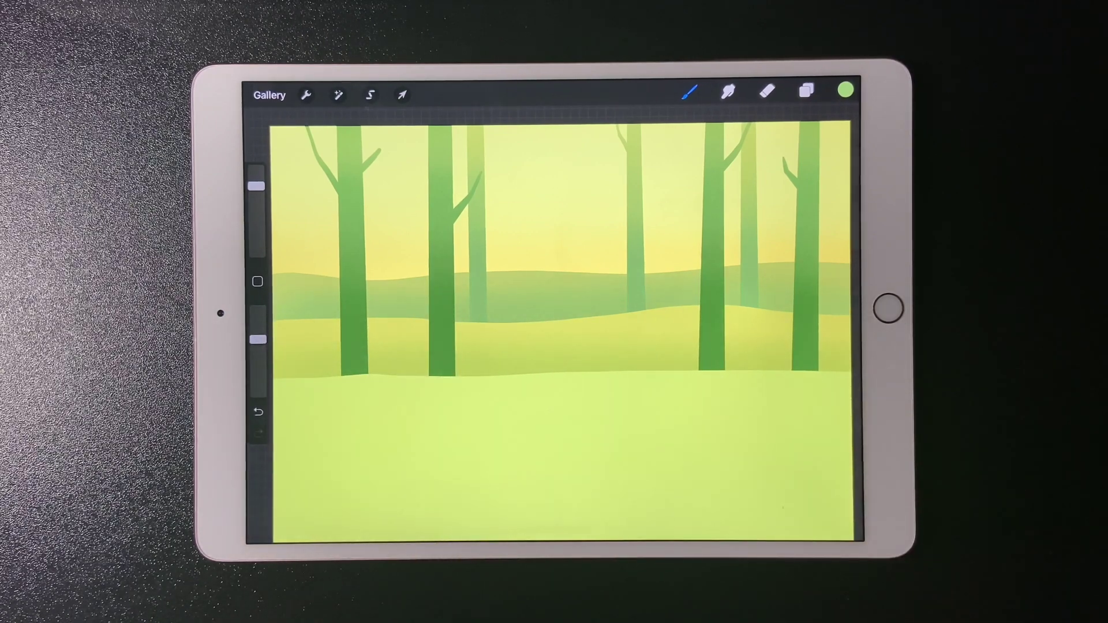
{"action": "left_click", "coordinate": [806, 91]}
Step: On a new layer above Layer 2, draw and fill two tall dark-green trunks
{"action": "left_click", "coordinate": [762, 169]}
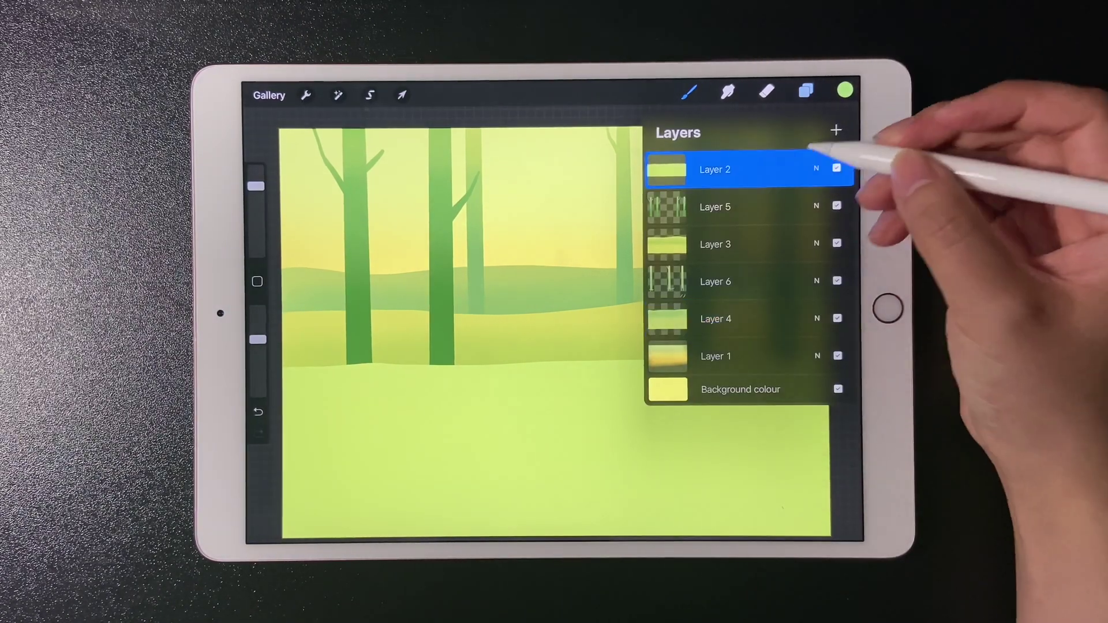
{"action": "left_click", "coordinate": [837, 130]}
{"action": "left_click", "coordinate": [690, 92]}
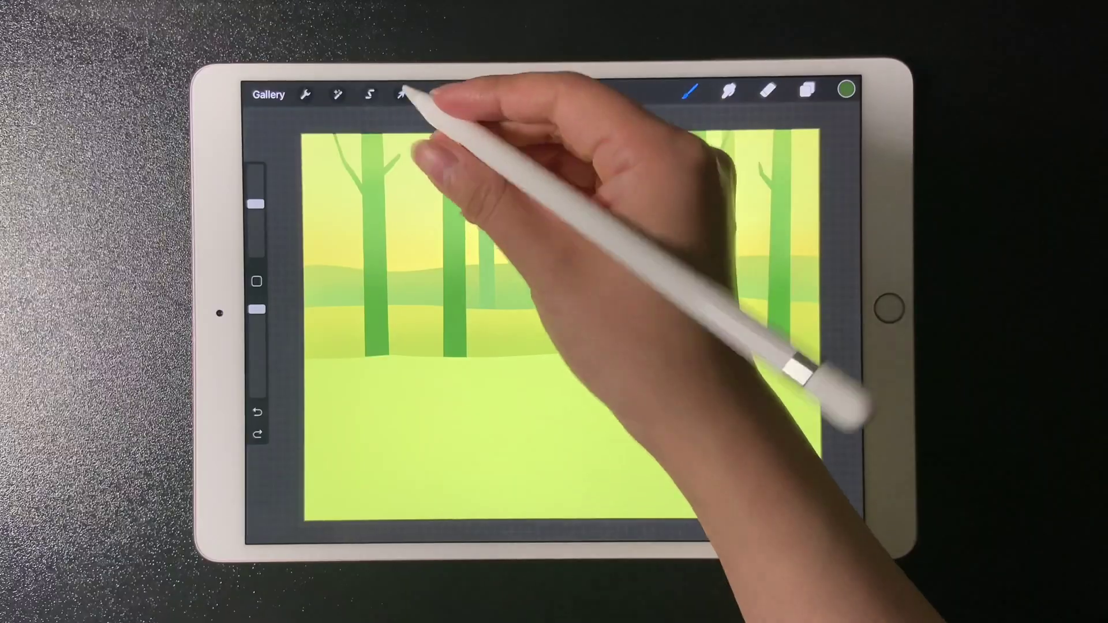
{"action": "left_click_drag", "start_coordinate": [421, 135], "coordinate": [425, 486]}
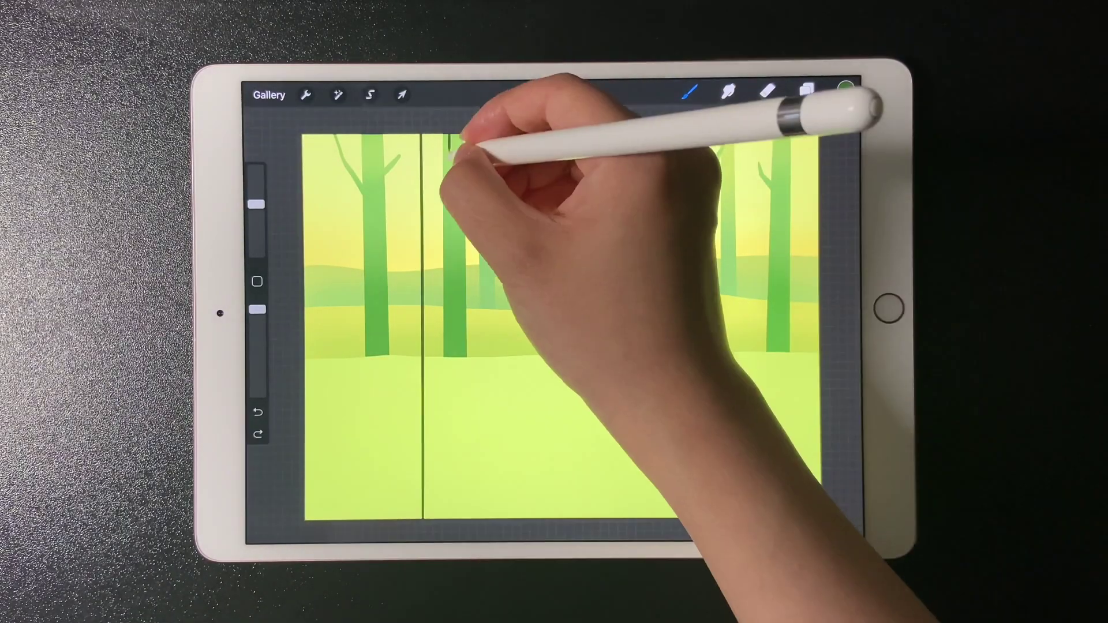
{"action": "left_click_drag", "start_coordinate": [448, 136], "coordinate": [455, 520]}
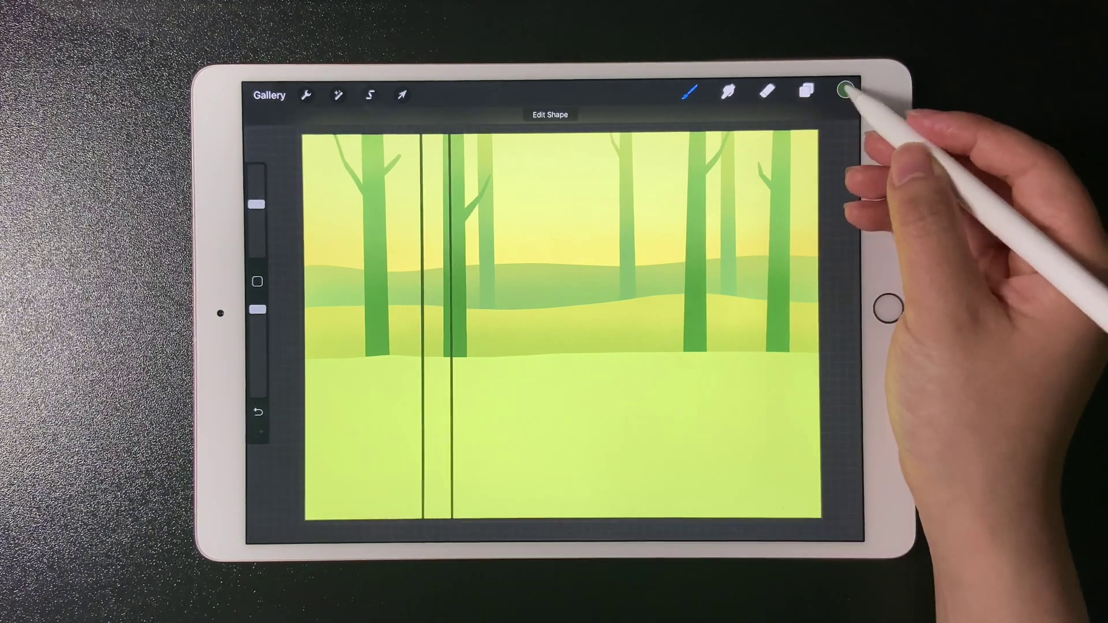
{"action": "left_click_drag", "start_coordinate": [846, 89], "coordinate": [433, 240]}
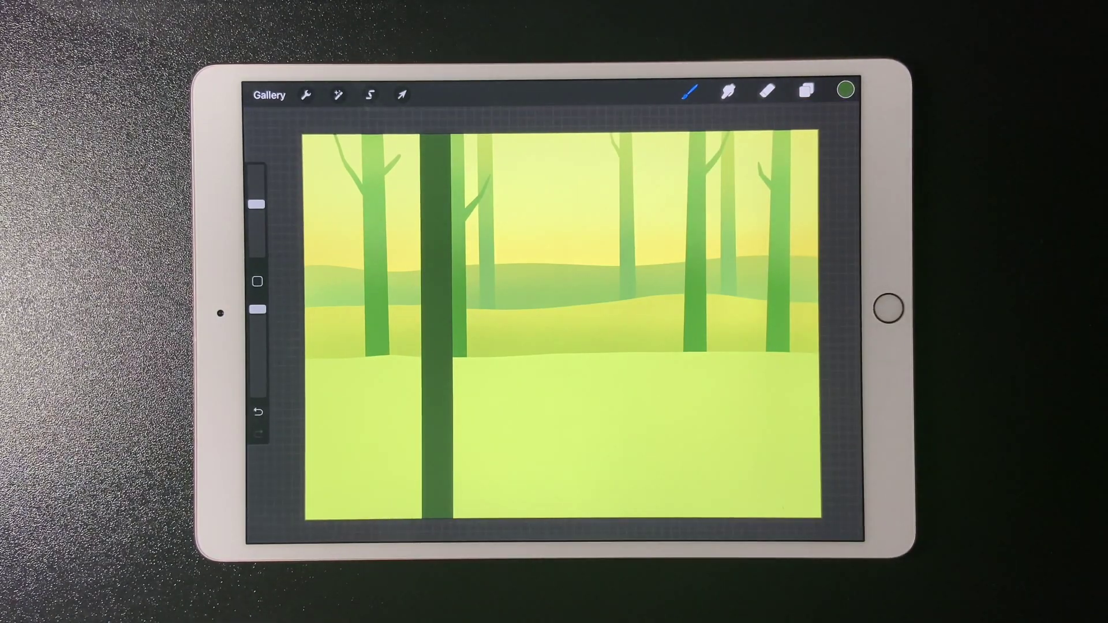
{"action": "left_click_drag", "start_coordinate": [743, 131], "coordinate": [737, 517]}
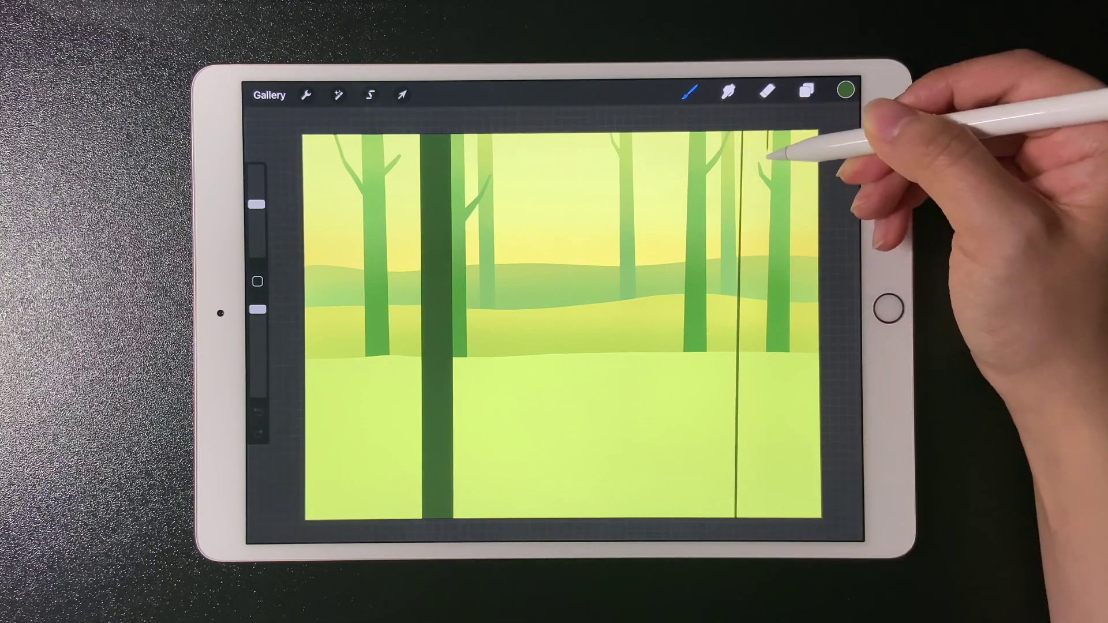
{"action": "left_click_drag", "start_coordinate": [768, 131], "coordinate": [767, 519]}
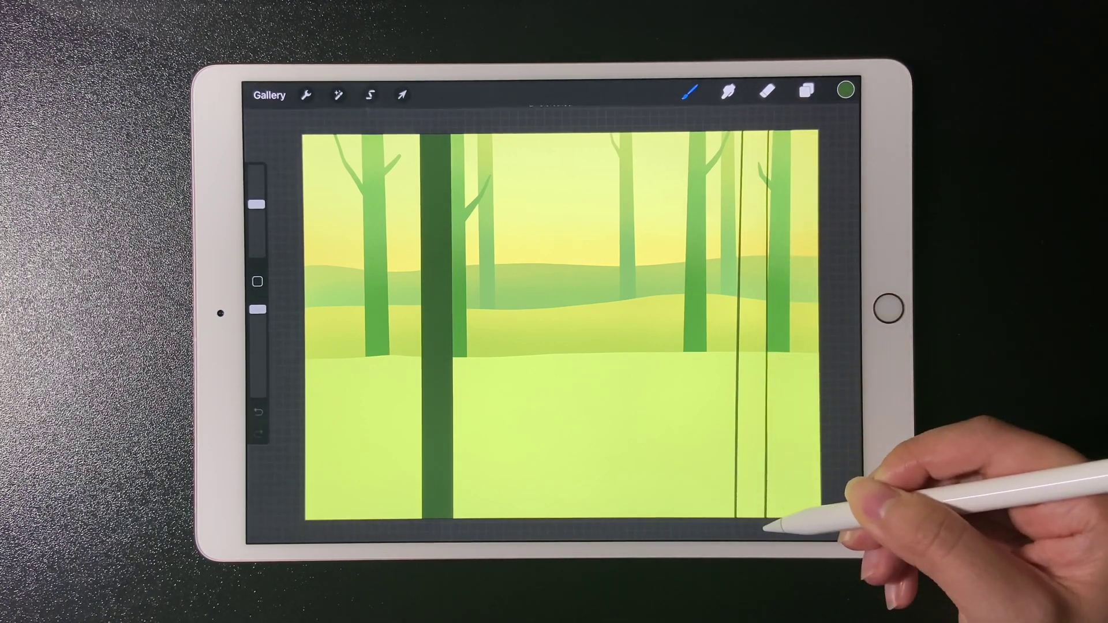
{"action": "left_click_drag", "start_coordinate": [846, 90], "coordinate": [752, 176]}
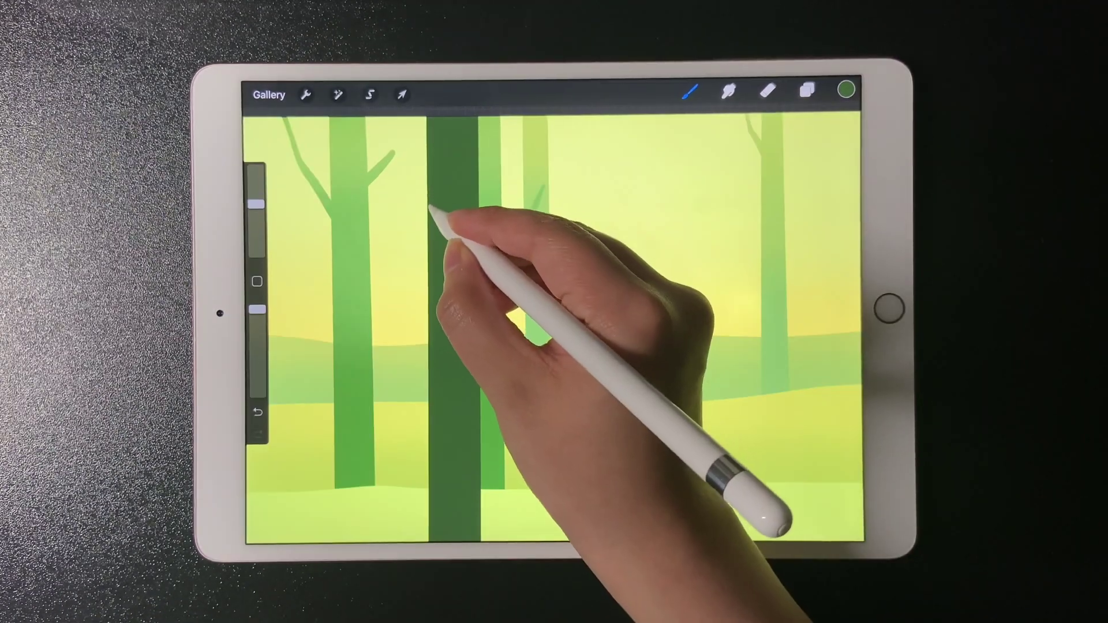
Step: Add small dark-green branch stubs along both trunks
{"action": "mouse_move", "coordinate": [431, 209]}
{"action": "left_mouse_down"}
{"action": "mouse_move", "coordinate": [416, 234]}
{"action": "mouse_move", "coordinate": [433, 248]}
{"action": "left_mouse_up"}
{"action": "mouse_move", "coordinate": [845, 90]}
{"action": "left_mouse_down"}
{"action": "mouse_move", "coordinate": [742, 148]}
{"action": "mouse_move", "coordinate": [416, 243]}
{"action": "left_mouse_up"}
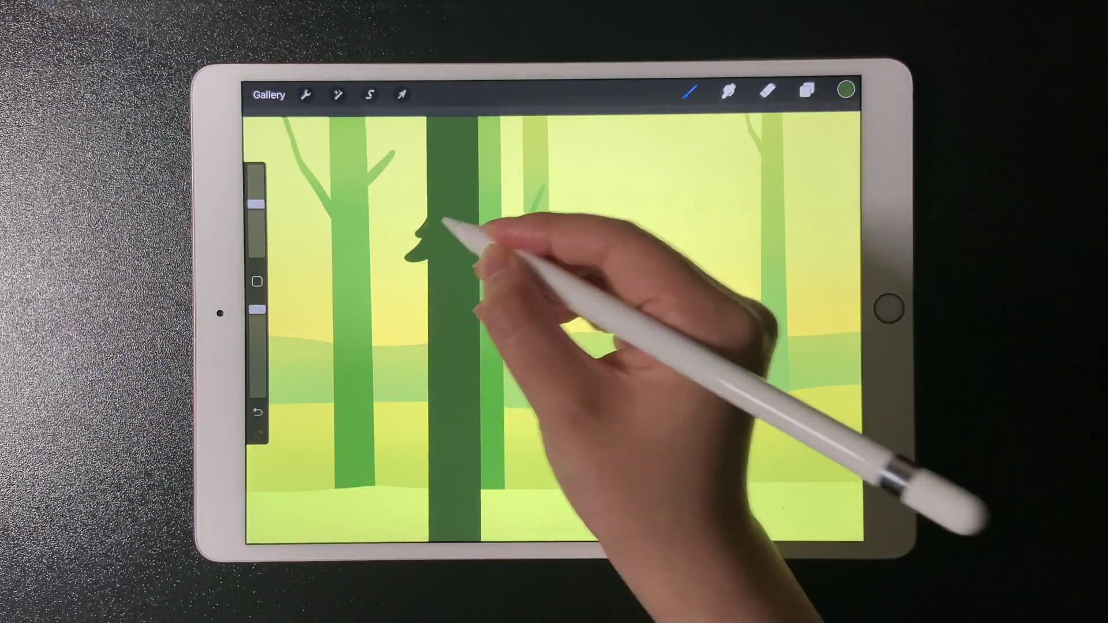
{"action": "left_click_drag", "start_coordinate": [544, 185], "coordinate": [502, 258]}
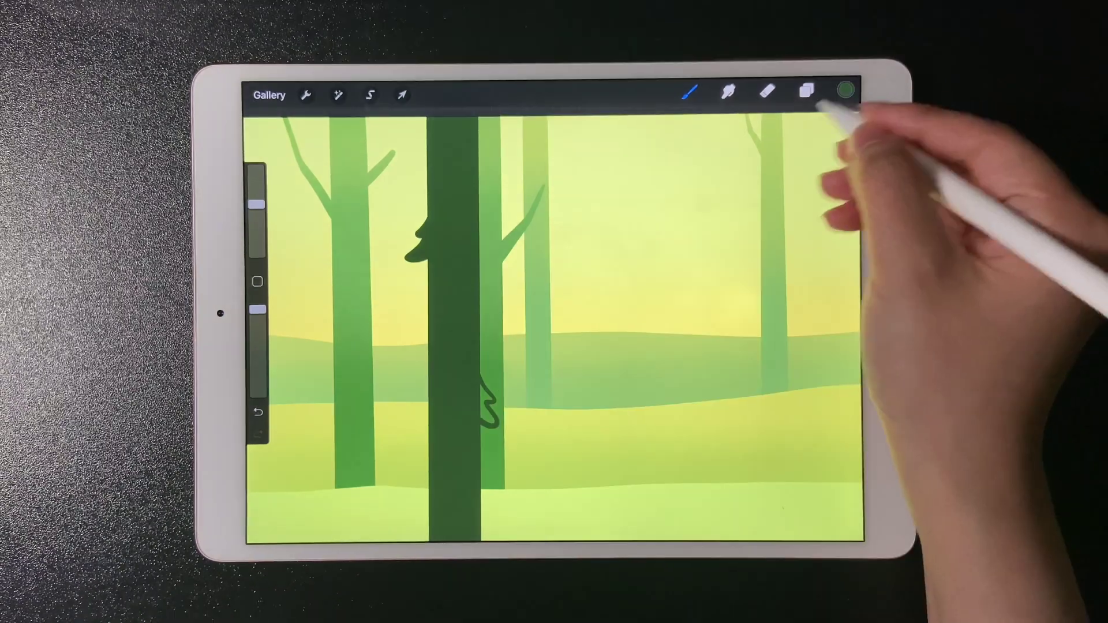
{"action": "left_click_drag", "start_coordinate": [846, 90], "coordinate": [489, 394]}
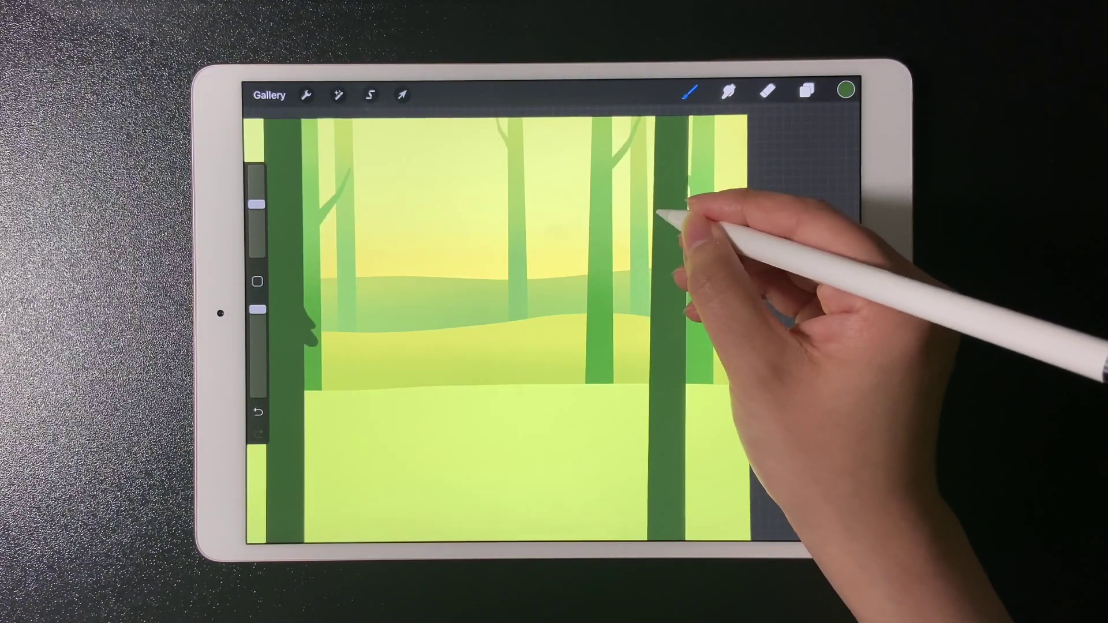
{"action": "left_click_drag", "start_coordinate": [660, 214], "coordinate": [645, 235]}
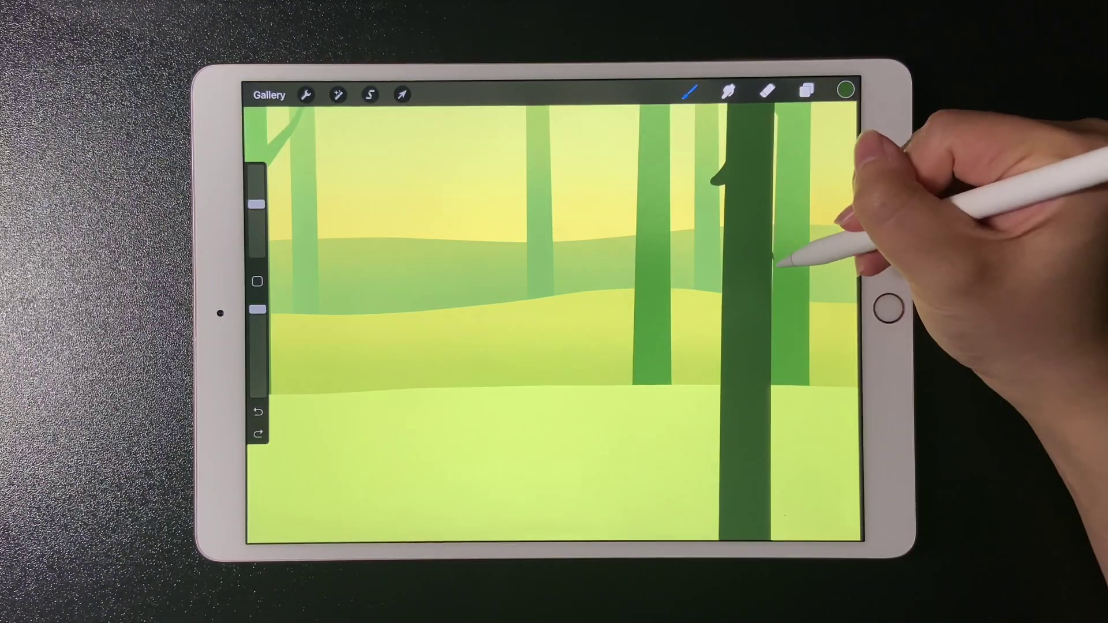
{"action": "left_click_drag", "start_coordinate": [778, 284], "coordinate": [787, 255]}
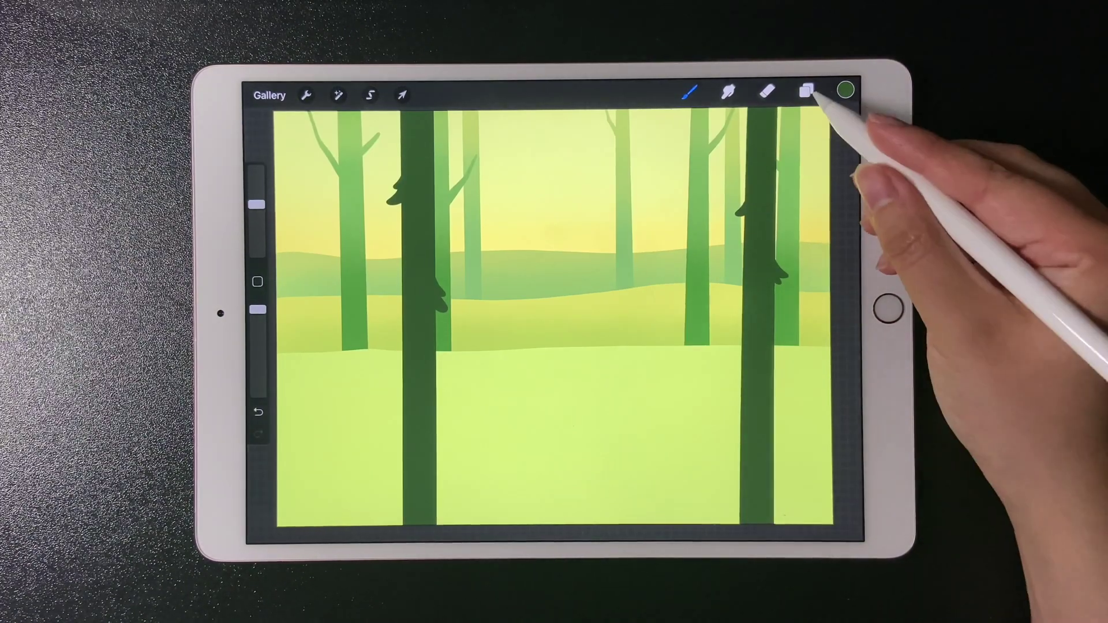
Step: Add Layer 8 below the trunks and draw a scalloped green bush row
{"action": "left_click", "coordinate": [806, 90]}
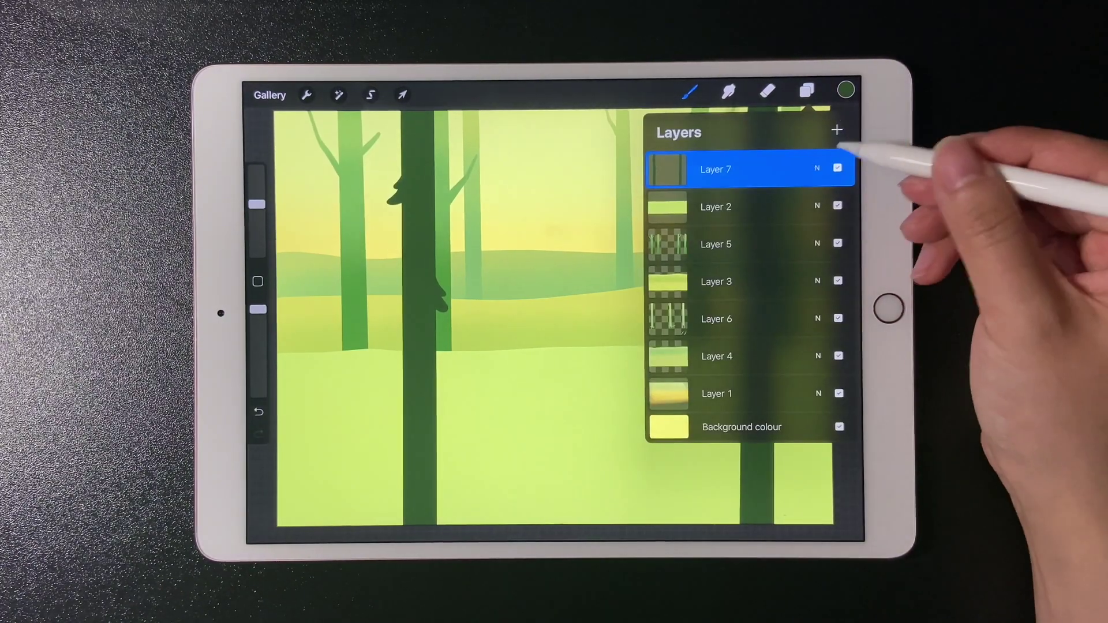
{"action": "left_click", "coordinate": [836, 130]}
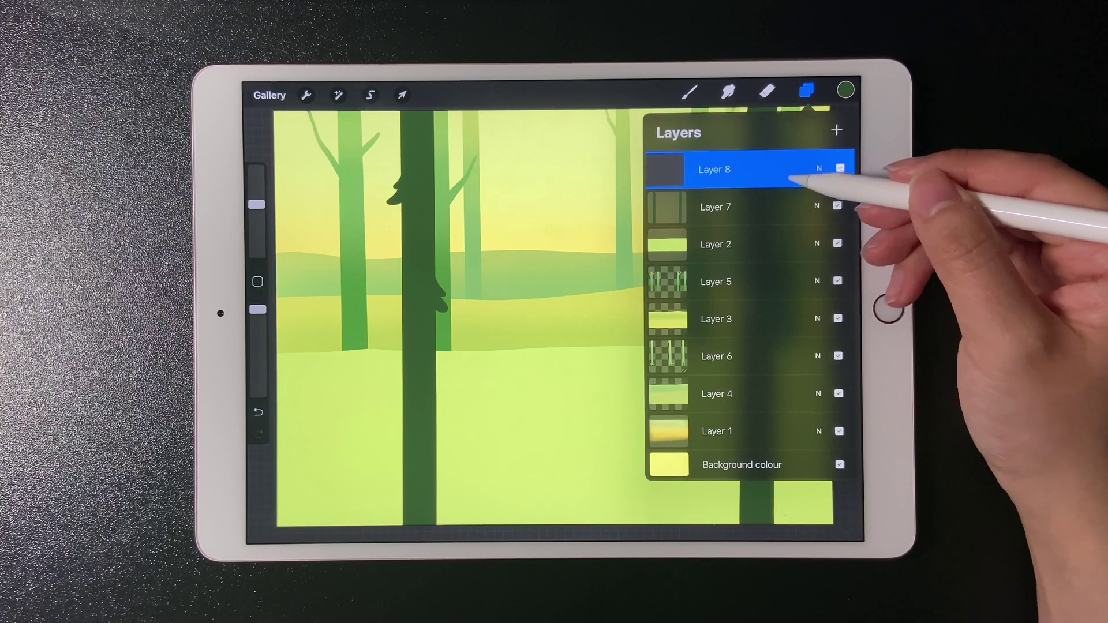
{"action": "left_click_drag", "start_coordinate": [795, 176], "coordinate": [792, 207]}
{"action": "left_click", "coordinate": [846, 90]}
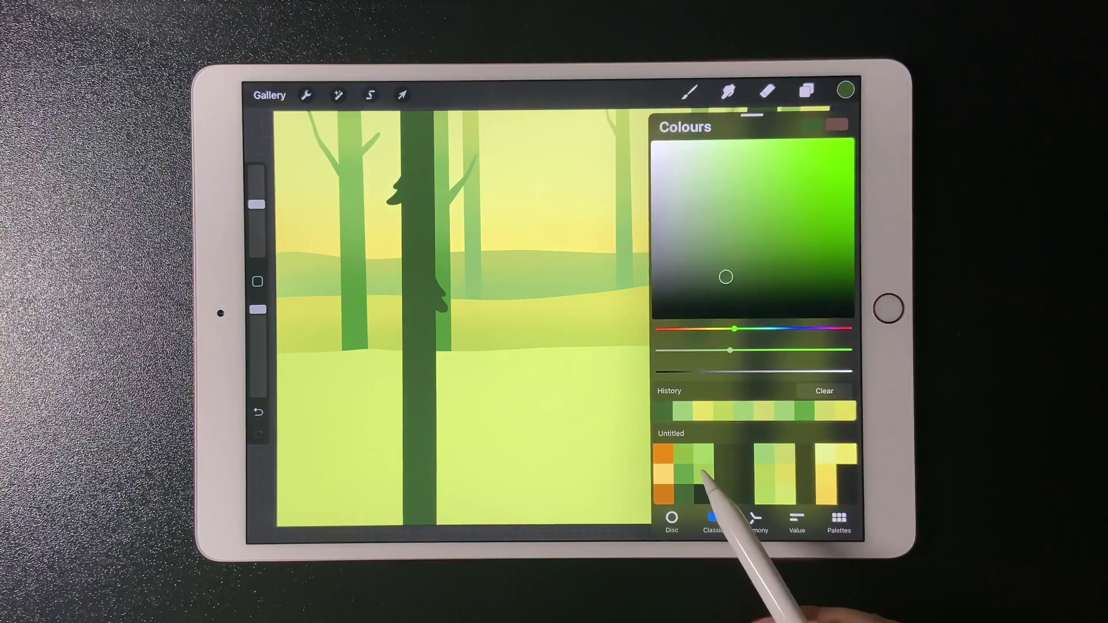
{"action": "left_click", "coordinate": [258, 413]}
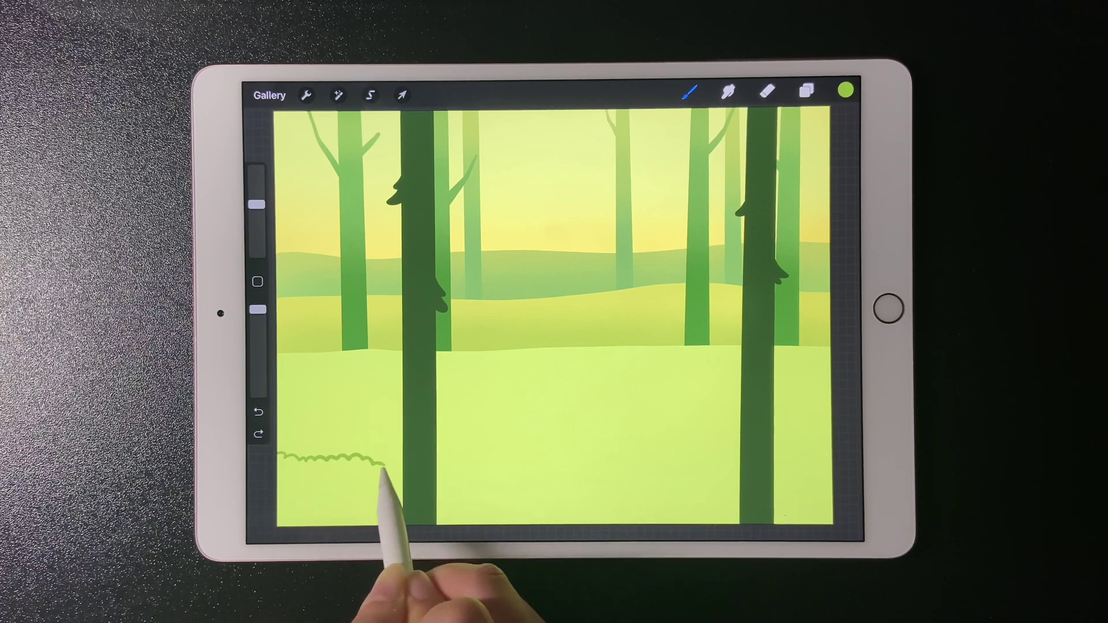
{"action": "left_click_drag", "start_coordinate": [453, 461], "coordinate": [465, 472]}
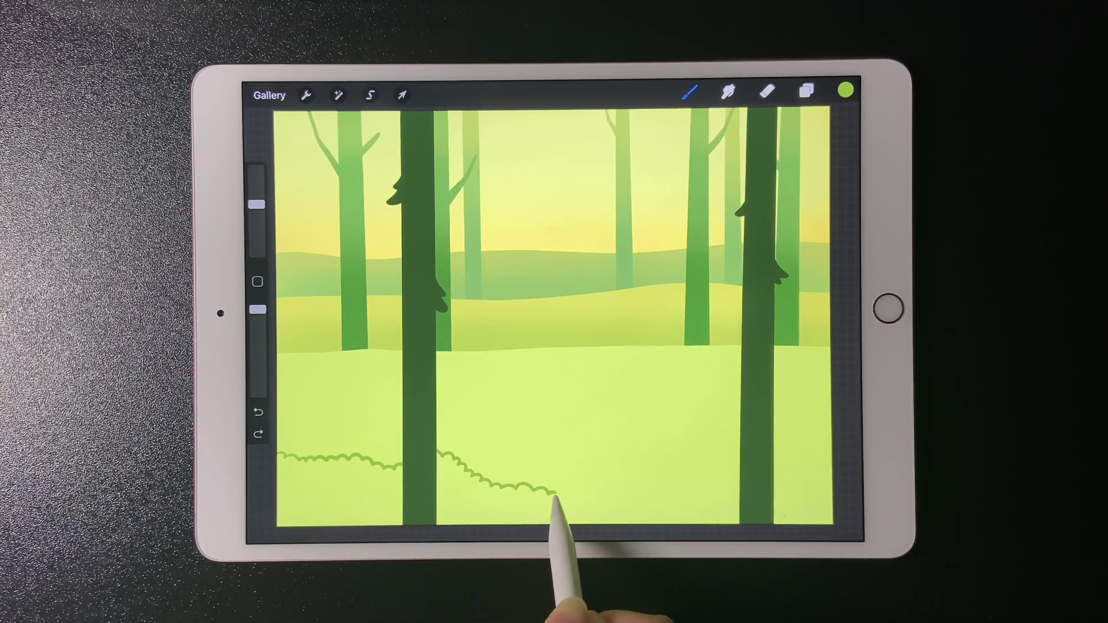
{"action": "left_click", "coordinate": [806, 90]}
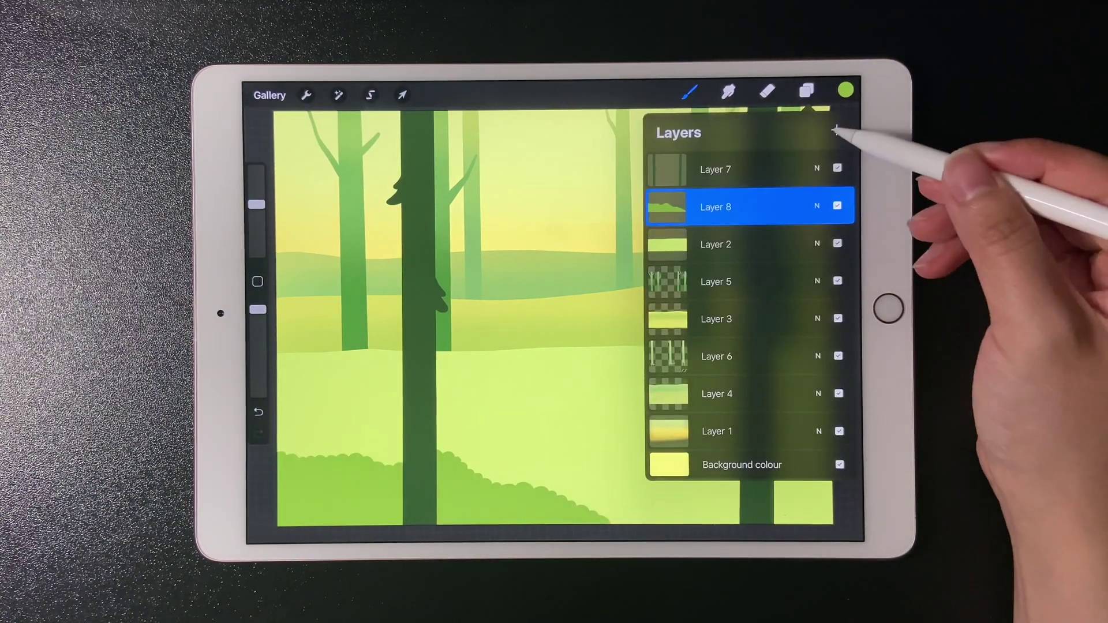
Step: On Layer 9, outline and fill a lighter green row of back bushes
{"action": "left_click", "coordinate": [836, 131]}
{"action": "left_click", "coordinate": [846, 90]}
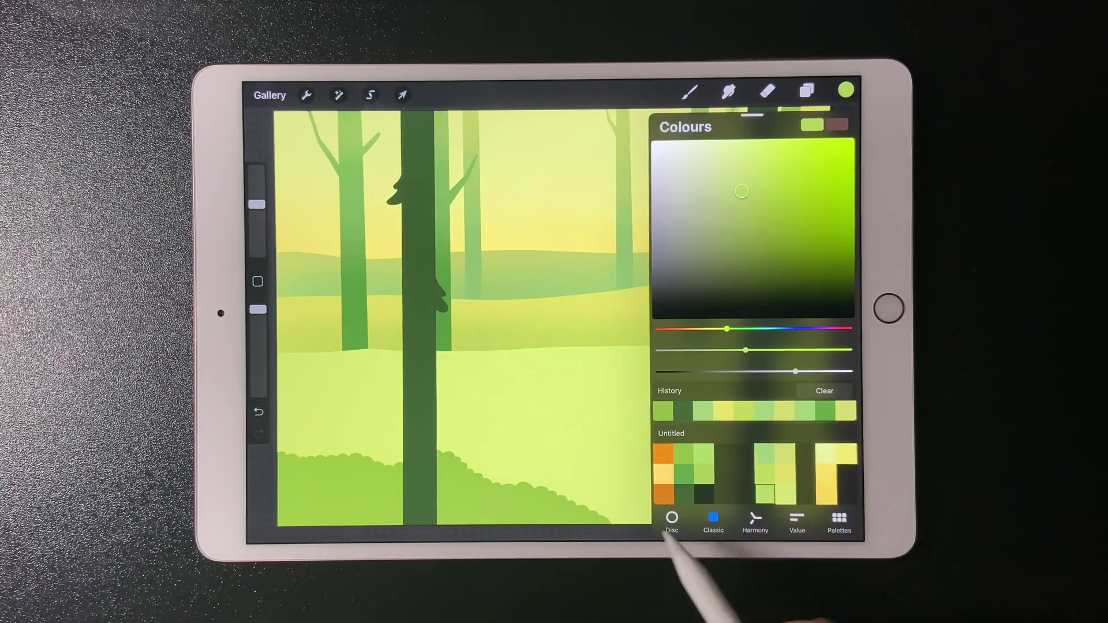
{"action": "left_click", "coordinate": [520, 511]}
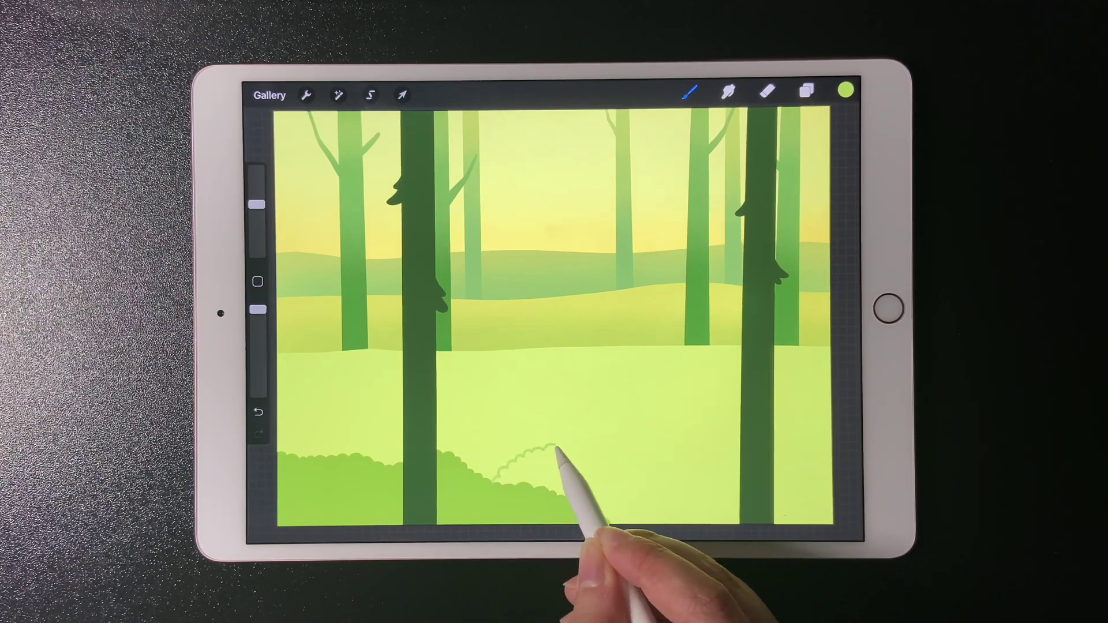
{"action": "left_click_drag", "start_coordinate": [617, 474], "coordinate": [637, 481]}
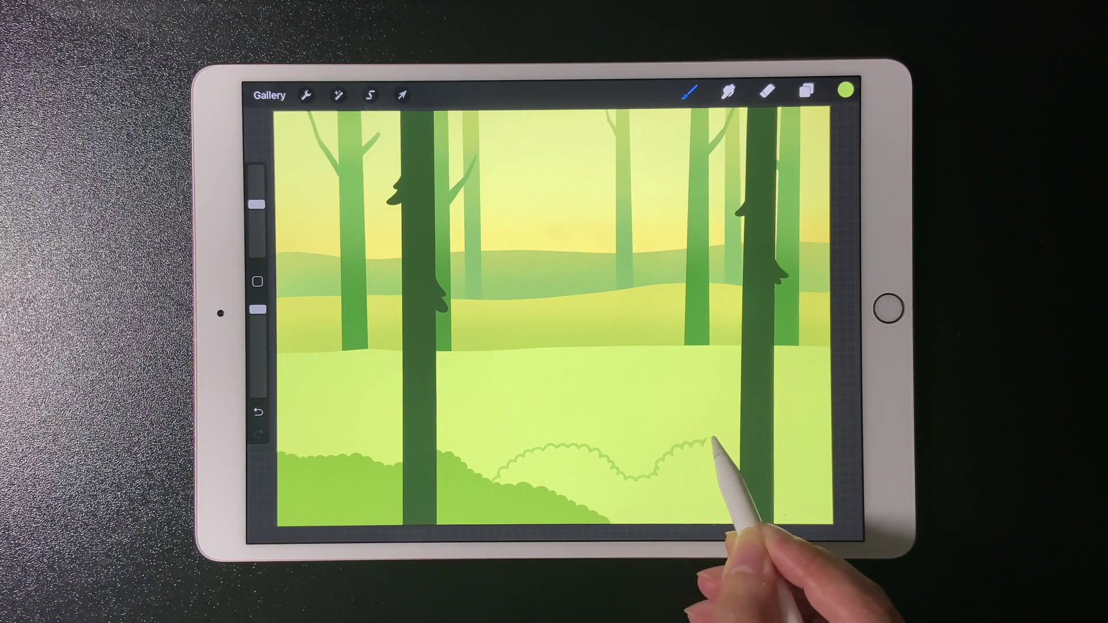
{"action": "left_click_drag", "start_coordinate": [788, 450], "coordinate": [807, 467]}
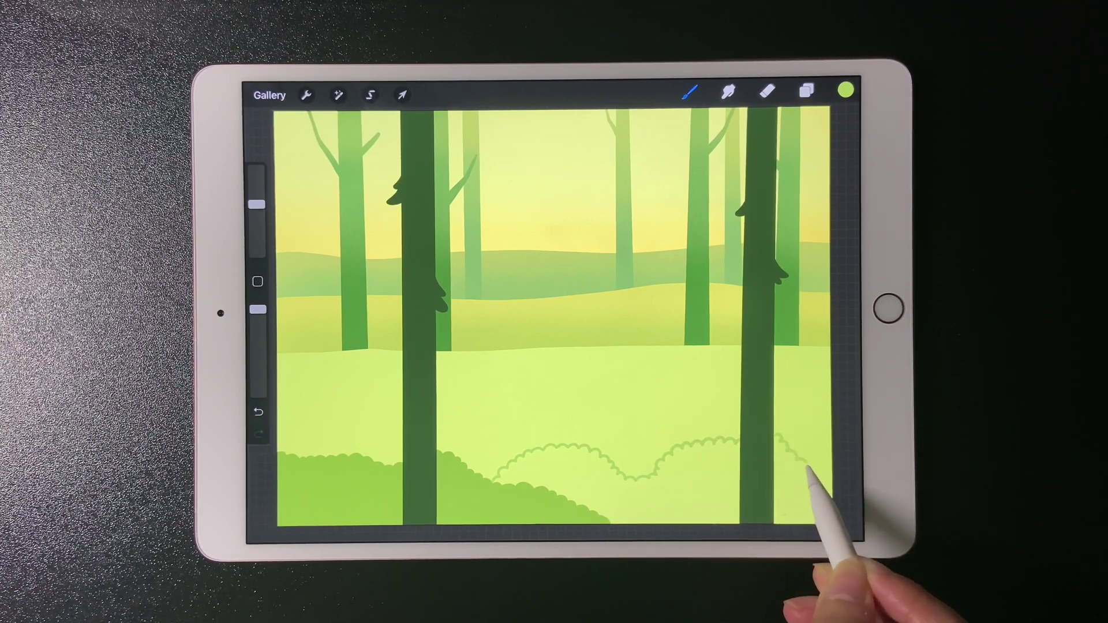
{"action": "left_click_drag", "start_coordinate": [845, 90], "coordinate": [700, 482]}
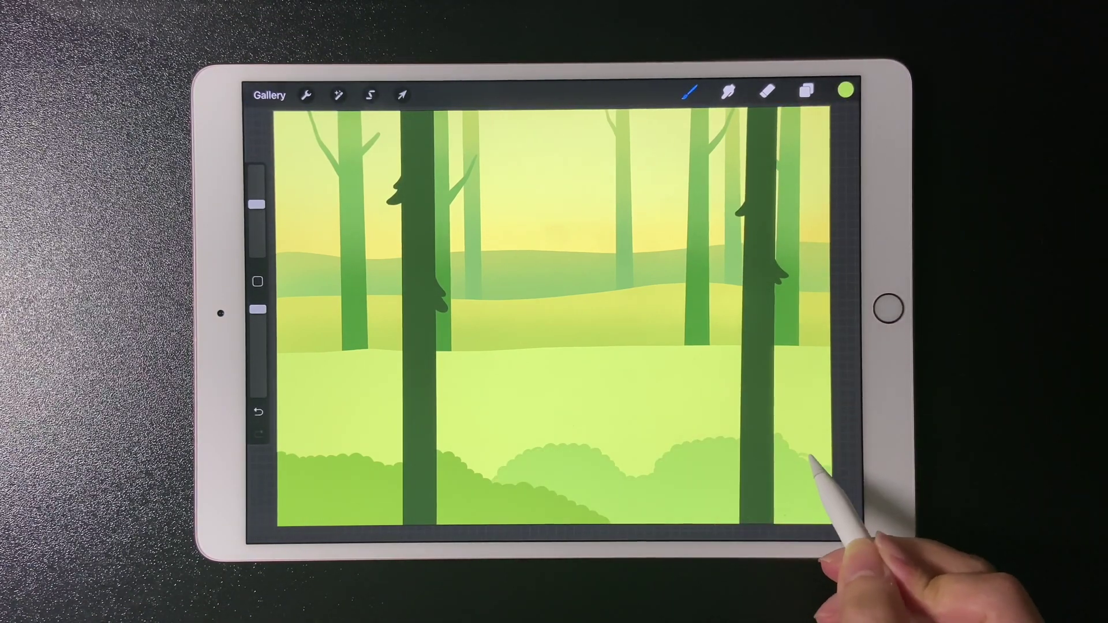
{"action": "left_click_drag", "start_coordinate": [811, 456], "coordinate": [831, 450]}
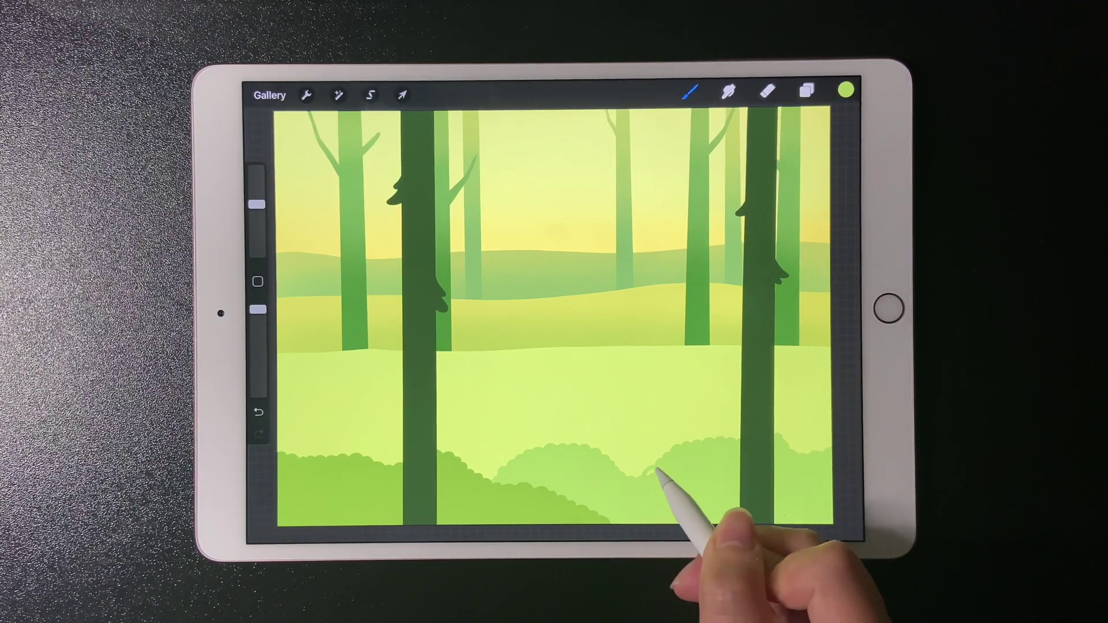
Step: Adjust the layers and choose a textured brush for shading
{"action": "left_click", "coordinate": [806, 90]}
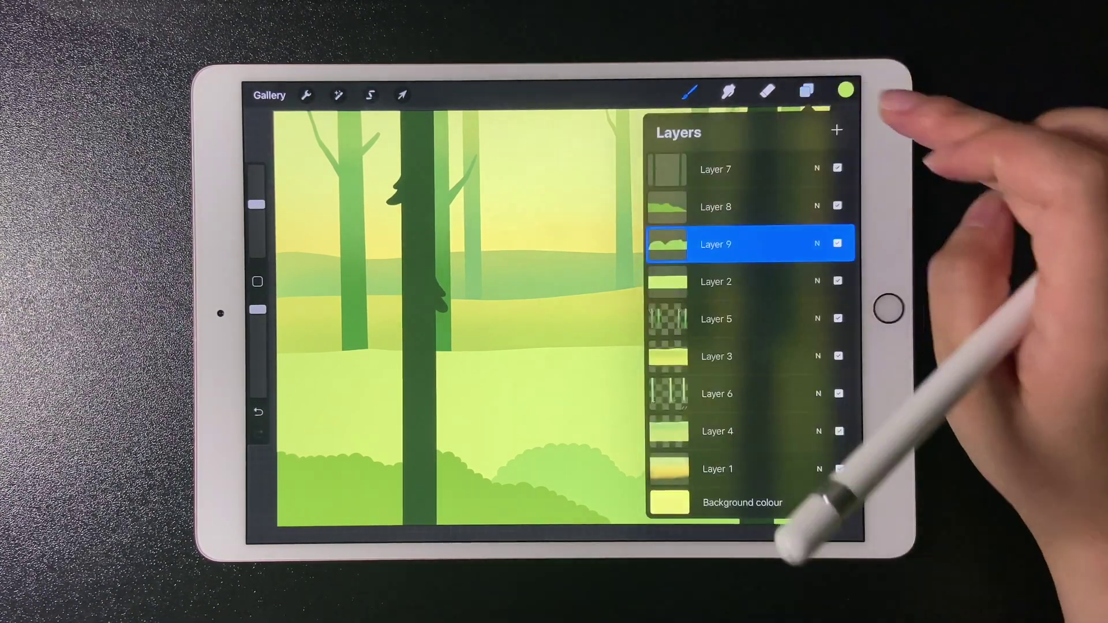
{"action": "left_click_drag", "start_coordinate": [718, 208], "coordinate": [718, 206]}
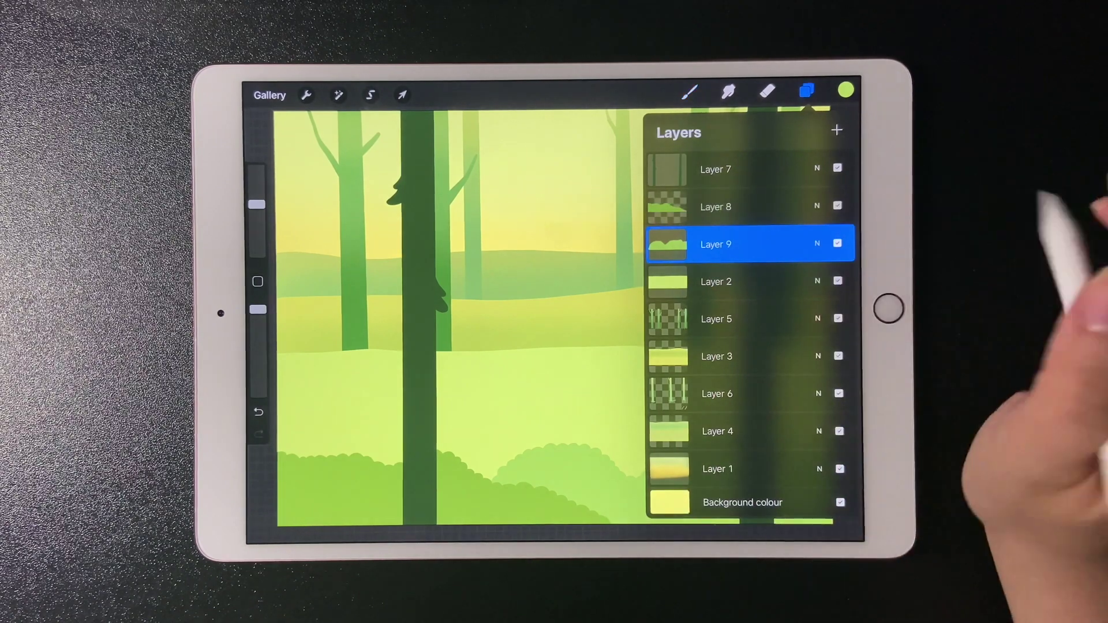
{"action": "left_click_drag", "start_coordinate": [718, 169], "coordinate": [771, 169]}
{"action": "left_click", "coordinate": [689, 93]}
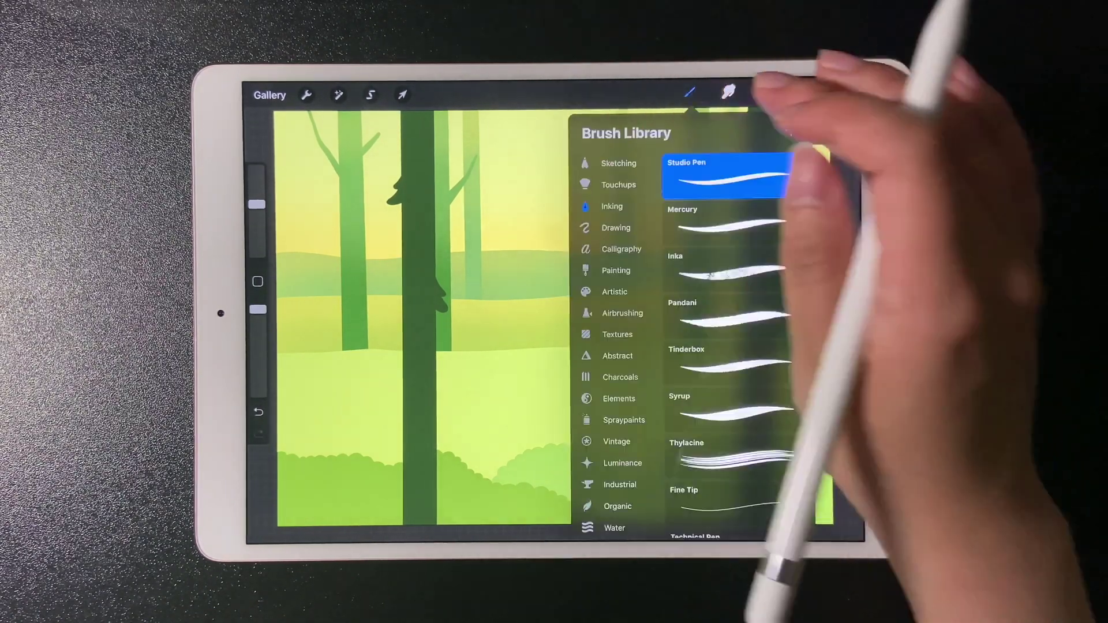
{"action": "left_click", "coordinate": [619, 184]}
{"action": "left_click", "coordinate": [735, 178]}
{"action": "left_click", "coordinate": [846, 91]}
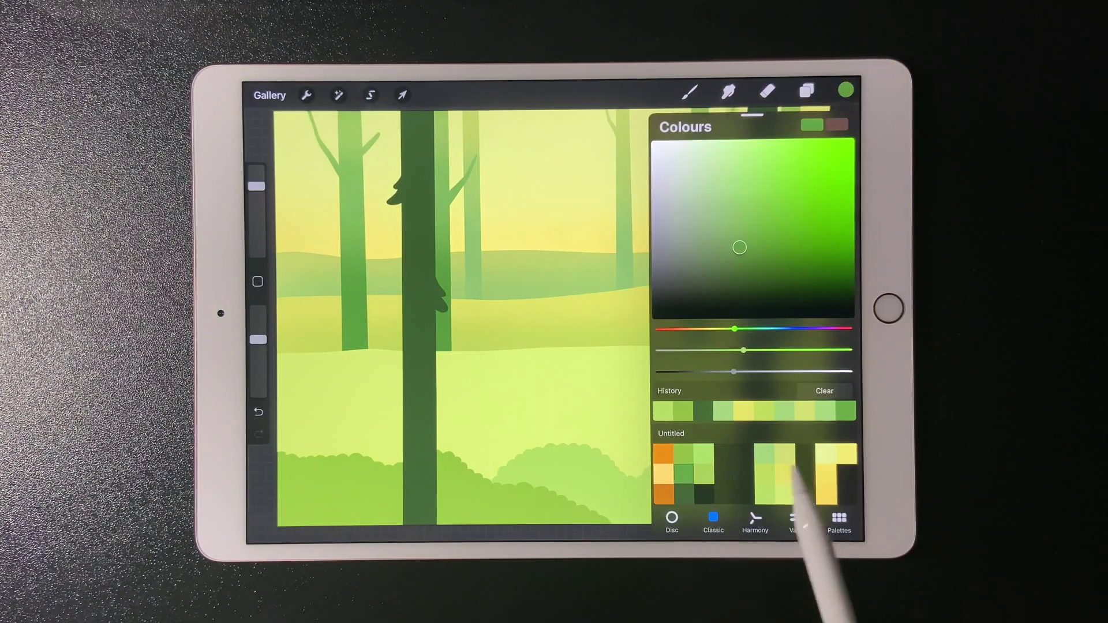
Step: Select Layer 7 and airbrush dark-green shading into the lower bushes
{"action": "left_click", "coordinate": [806, 90]}
{"action": "left_click", "coordinate": [718, 205]}
{"action": "left_click", "coordinate": [346, 520]}
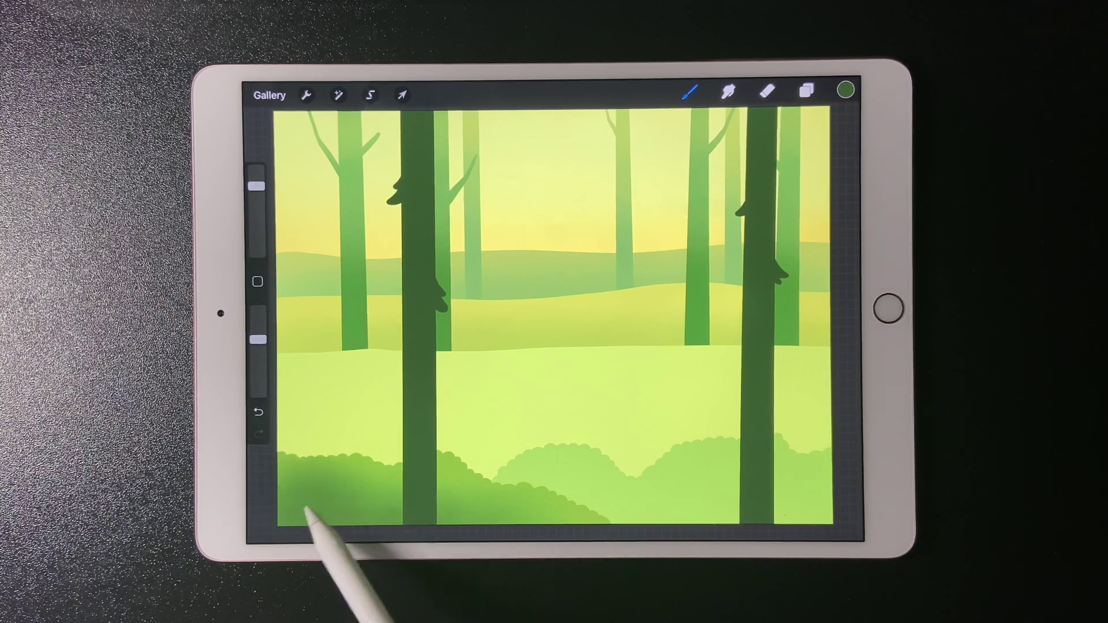
{"action": "left_click", "coordinate": [806, 90]}
{"action": "left_click", "coordinate": [717, 245]}
{"action": "left_click", "coordinate": [847, 90]}
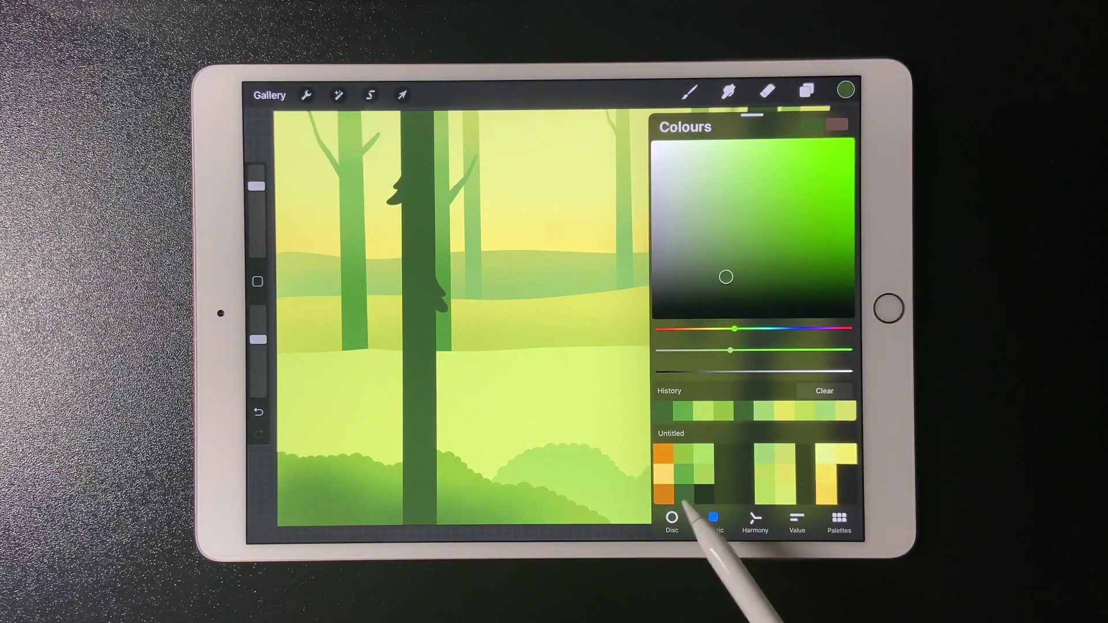
{"action": "left_click", "coordinate": [572, 515]}
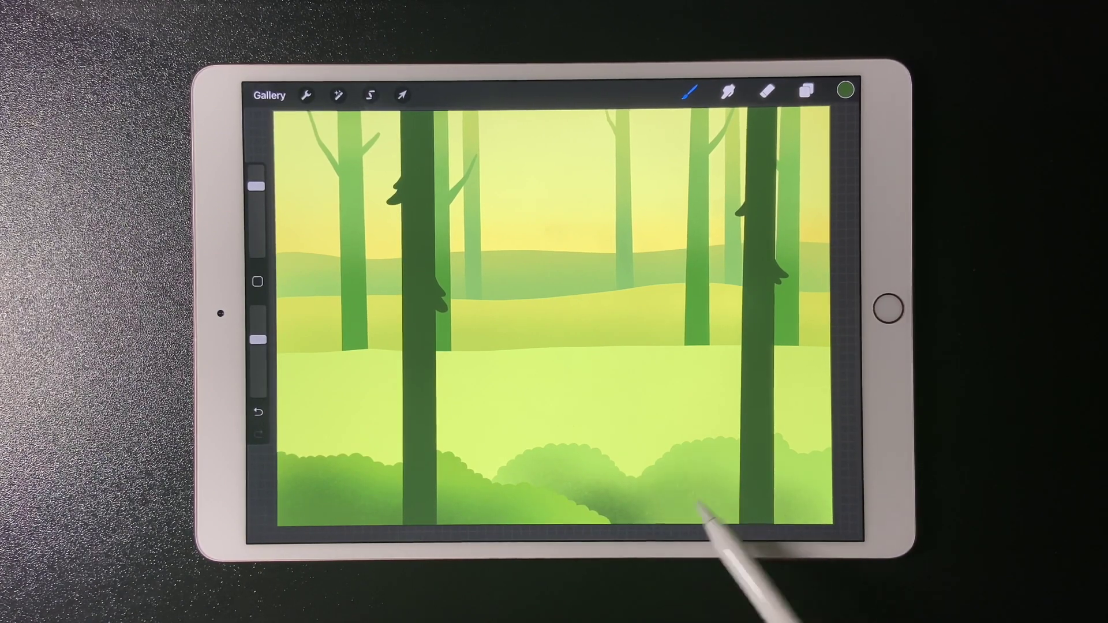
{"action": "left_click", "coordinate": [846, 90]}
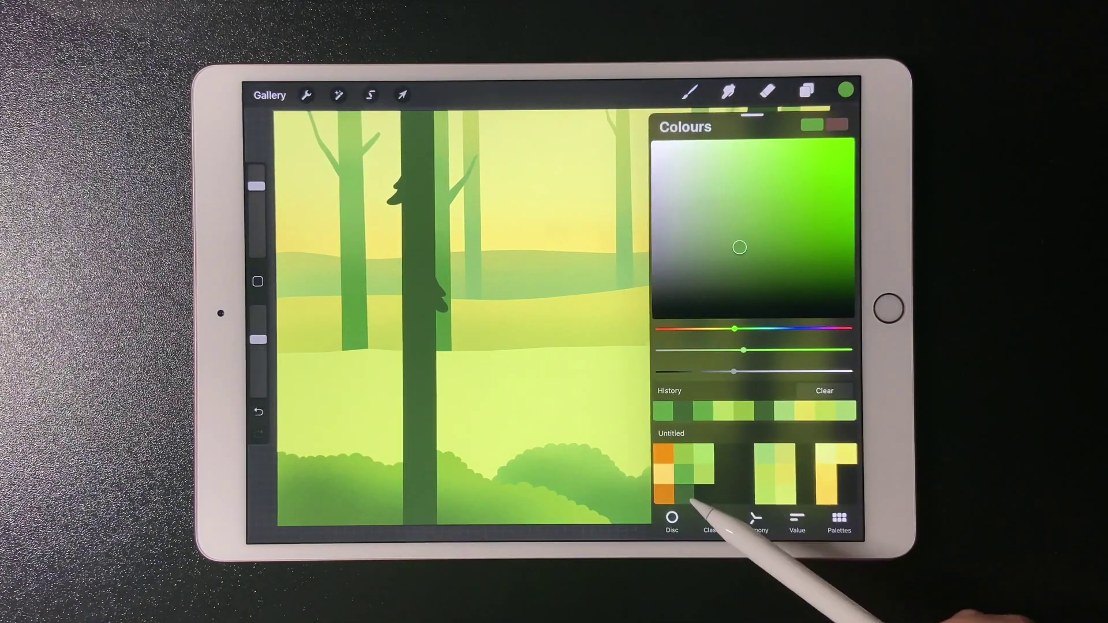
{"action": "left_click", "coordinate": [520, 514]}
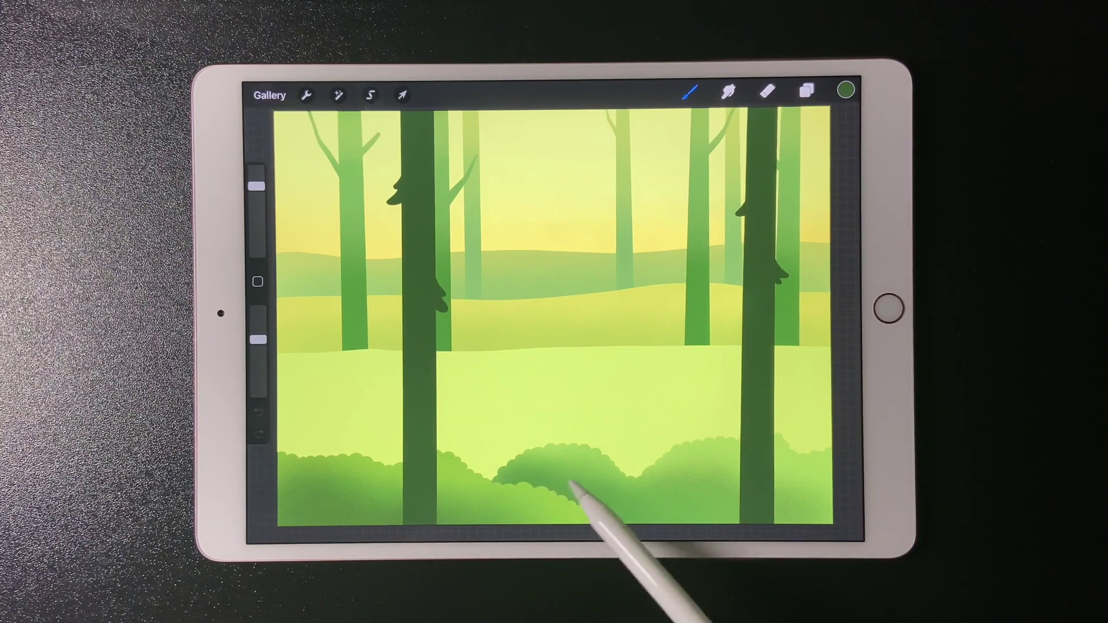
Step: Airbrush an orange glow on both dark trunk tops, then reset the colour to dark green
{"action": "left_click", "coordinate": [807, 90]}
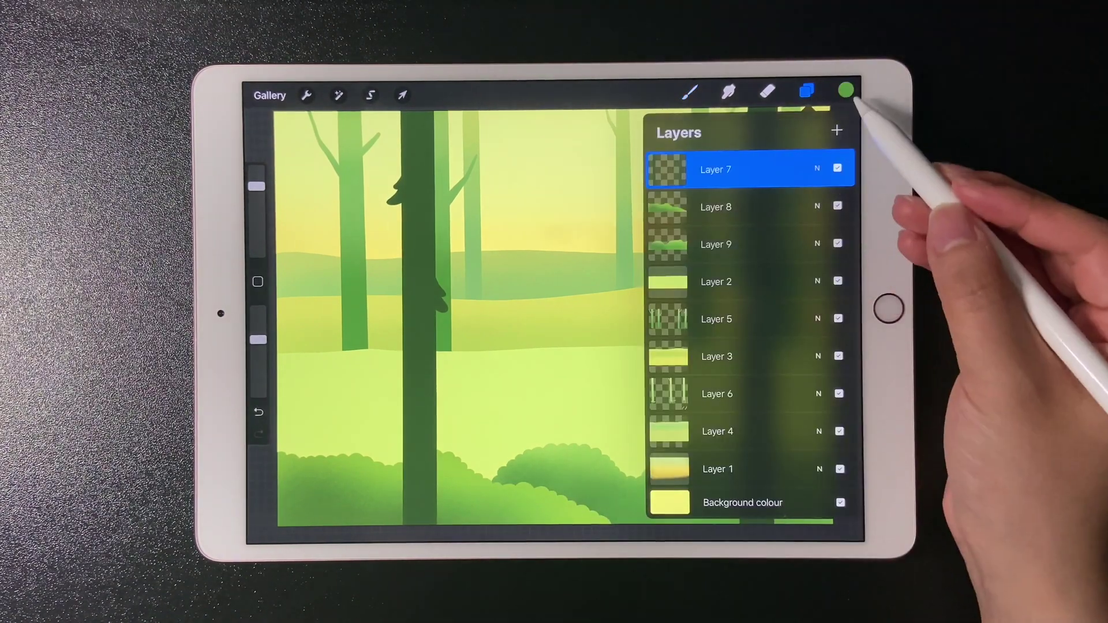
{"action": "left_click", "coordinate": [846, 90]}
{"action": "left_click", "coordinate": [663, 453]}
{"action": "left_click", "coordinate": [467, 112]}
{"action": "left_click_drag", "start_coordinate": [419, 122], "coordinate": [421, 225]}
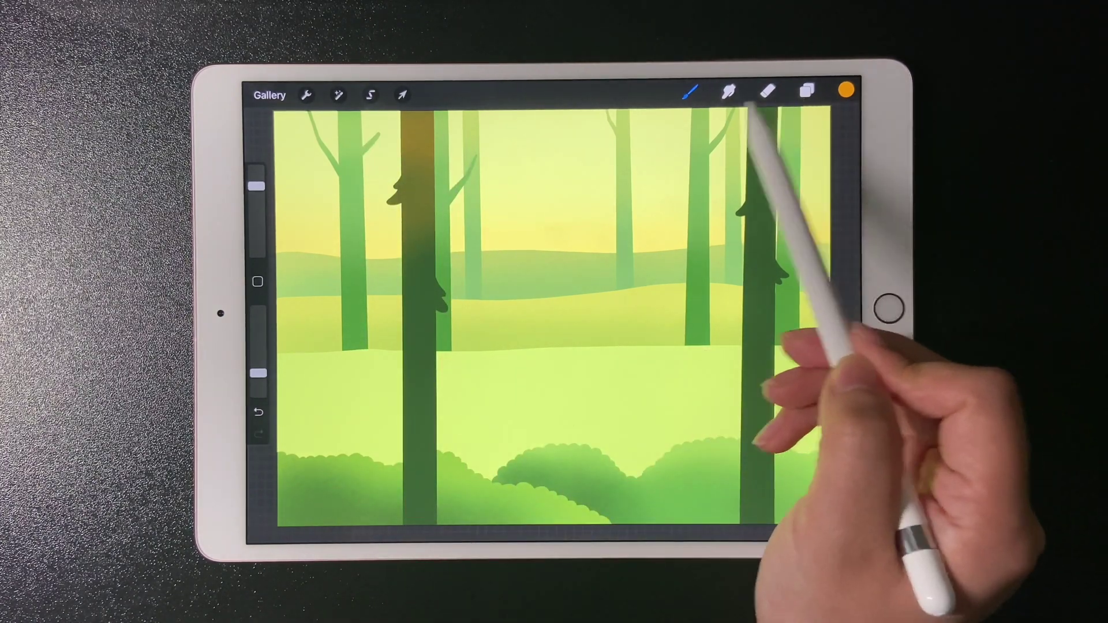
{"action": "left_click_drag", "start_coordinate": [760, 118], "coordinate": [762, 225]}
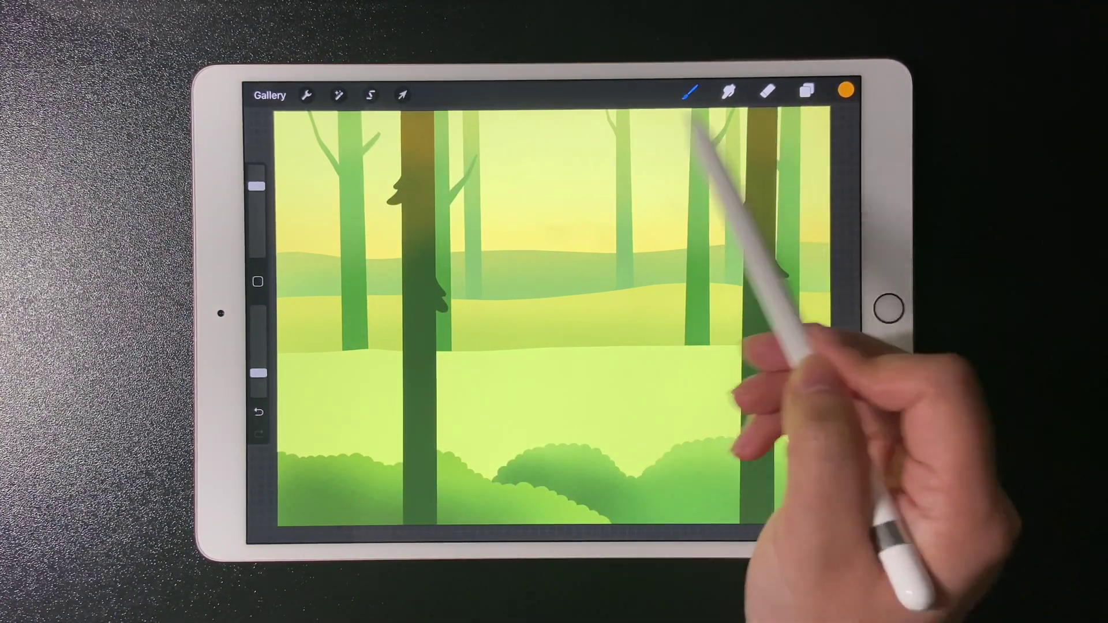
{"action": "left_click", "coordinate": [846, 90]}
{"action": "left_click", "coordinate": [684, 493]}
{"action": "left_click", "coordinate": [578, 502]}
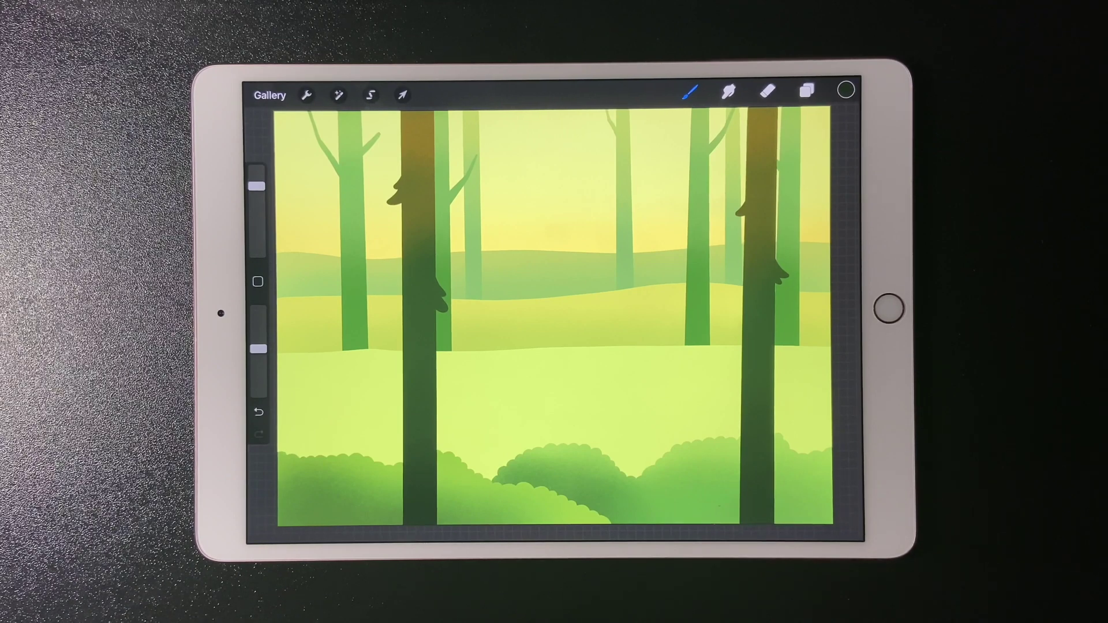
Step: Lower the inserted deer sketch layer's opacity so its outlines look faint
{"action": "left_click", "coordinate": [846, 91]}
{"action": "left_click", "coordinate": [539, 292]}
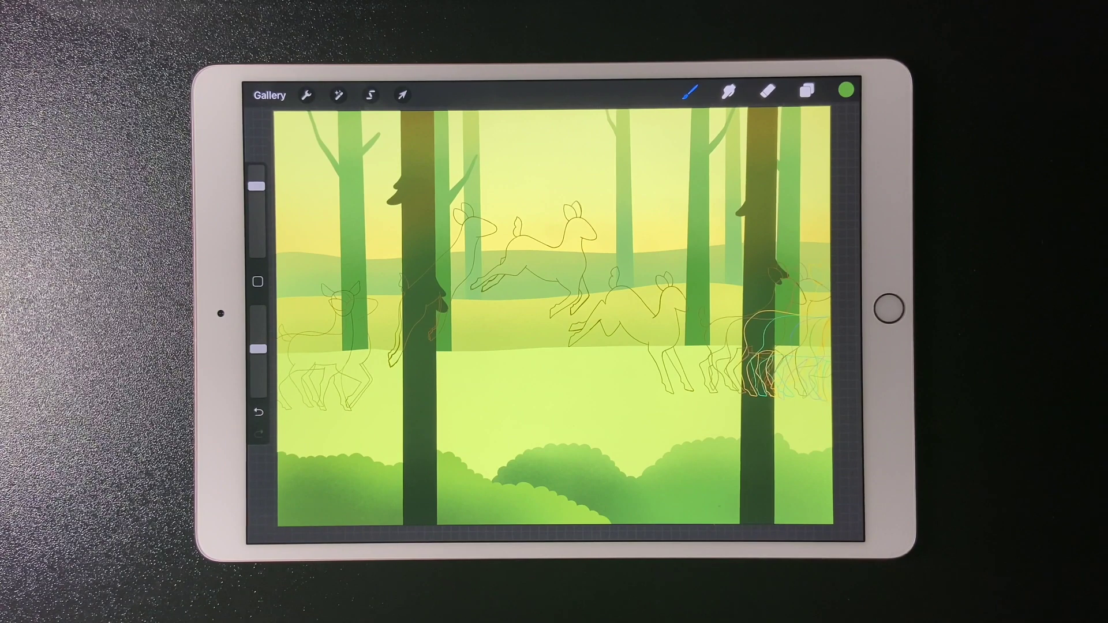
{"action": "left_click", "coordinate": [807, 90]}
{"action": "left_click", "coordinate": [817, 168]}
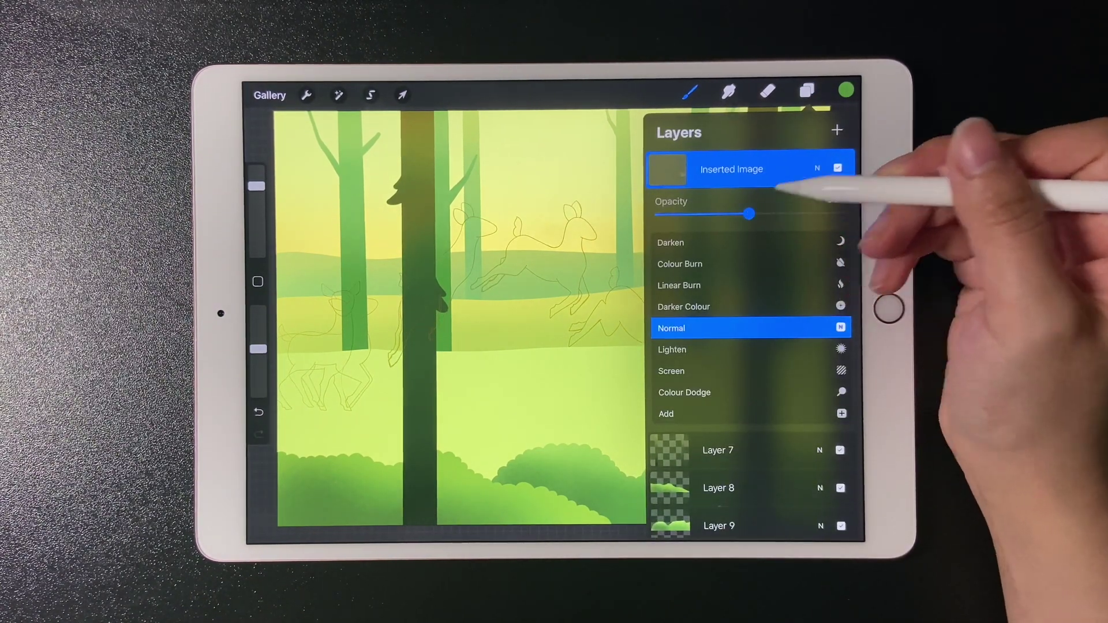
Step: Merge the three foreground layers, hide them, and add an empty layer above the sketch
{"action": "left_click", "coordinate": [817, 168]}
{"action": "left_click", "coordinate": [718, 207]}
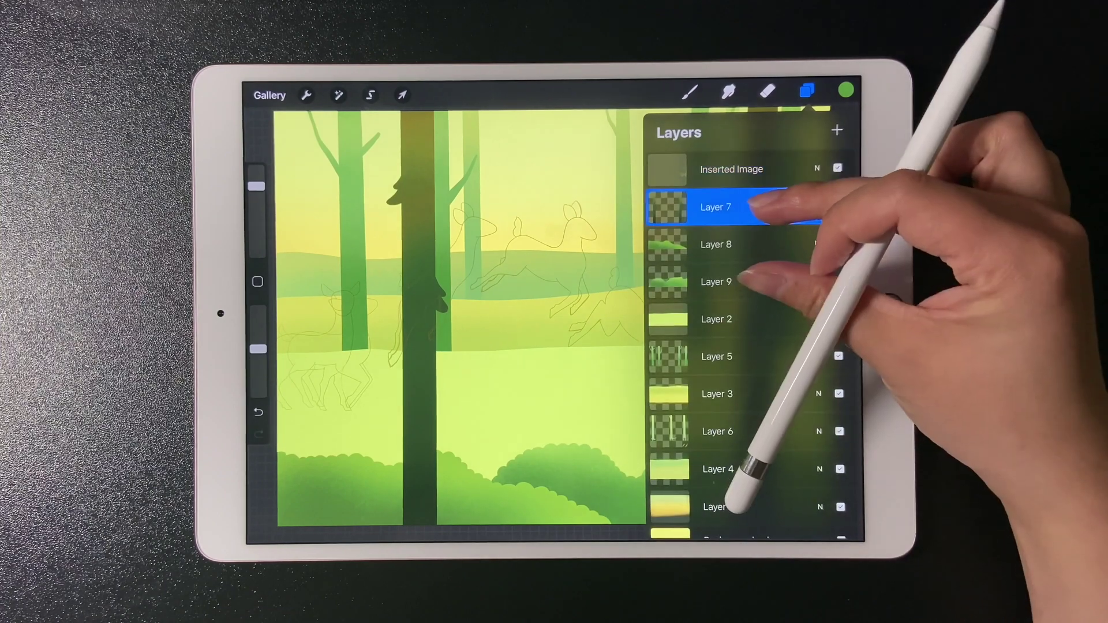
{"action": "left_click_drag", "start_coordinate": [719, 282], "coordinate": [719, 212]}
{"action": "left_click_drag", "start_coordinate": [771, 168], "coordinate": [744, 208]}
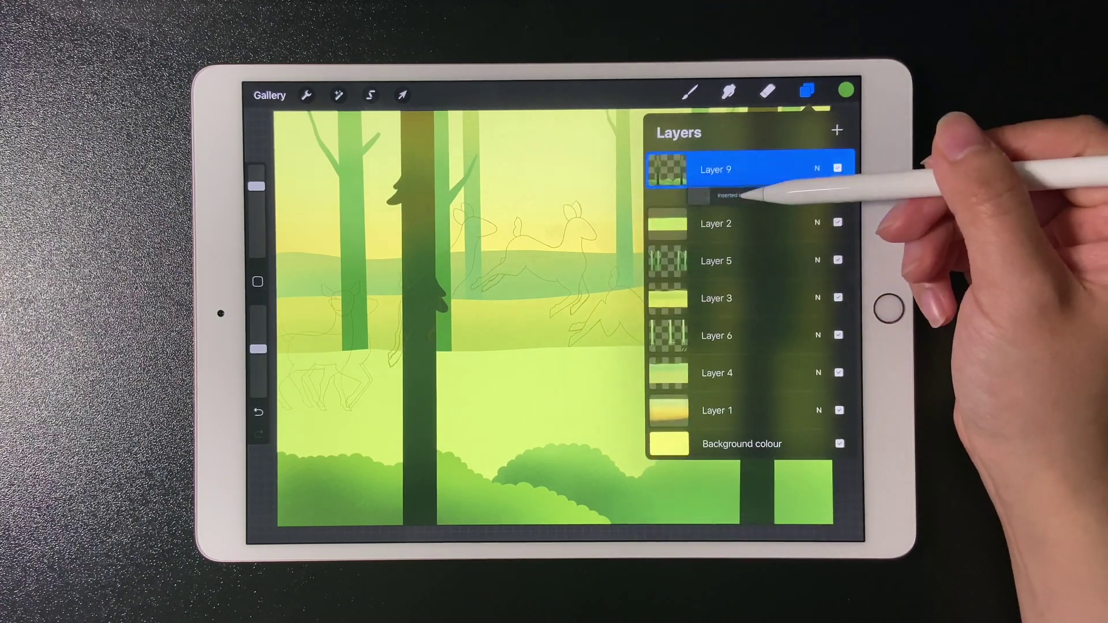
{"action": "left_click", "coordinate": [838, 169]}
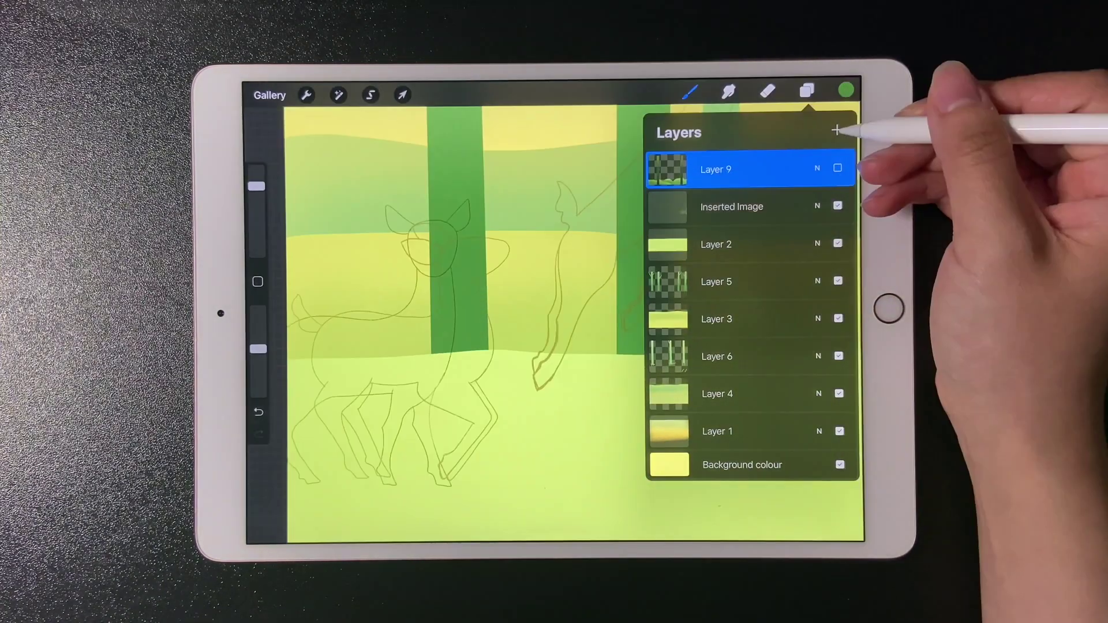
{"action": "left_click", "coordinate": [837, 130]}
{"action": "mouse_move", "coordinate": [762, 170]}
{"action": "left_mouse_down"}
{"action": "mouse_move", "coordinate": [783, 184]}
{"action": "mouse_move", "coordinate": [762, 208]}
{"action": "left_mouse_up"}
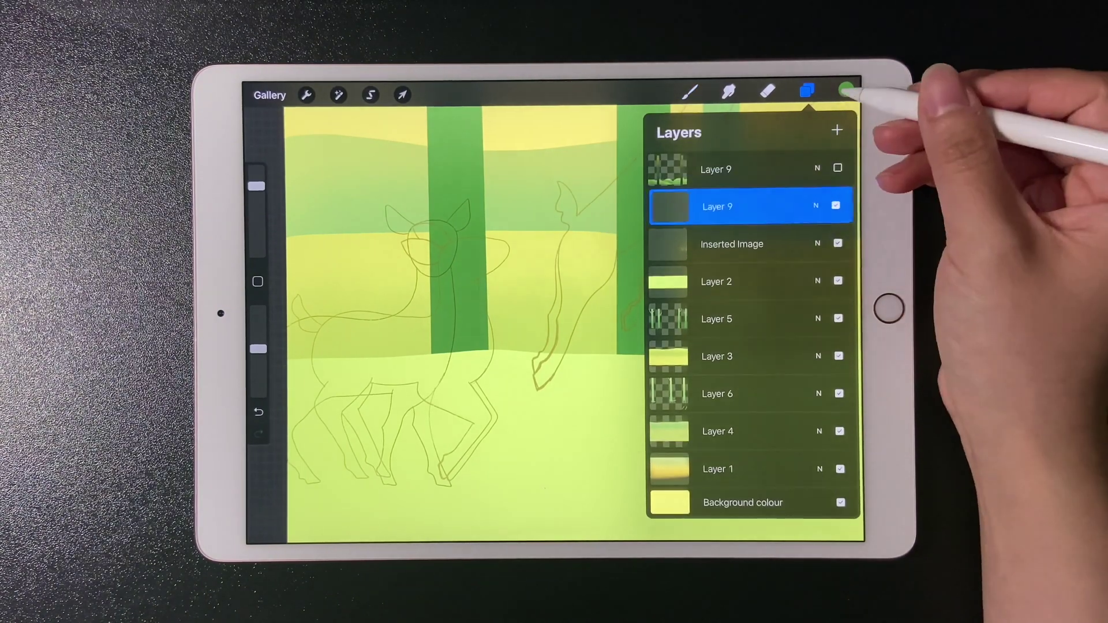
Step: Choose orange and a smooth Inking pen brush for outlining
{"action": "left_click", "coordinate": [846, 90]}
{"action": "left_click", "coordinate": [741, 465]}
{"action": "left_click", "coordinate": [690, 91]}
{"action": "left_click", "coordinate": [612, 206]}
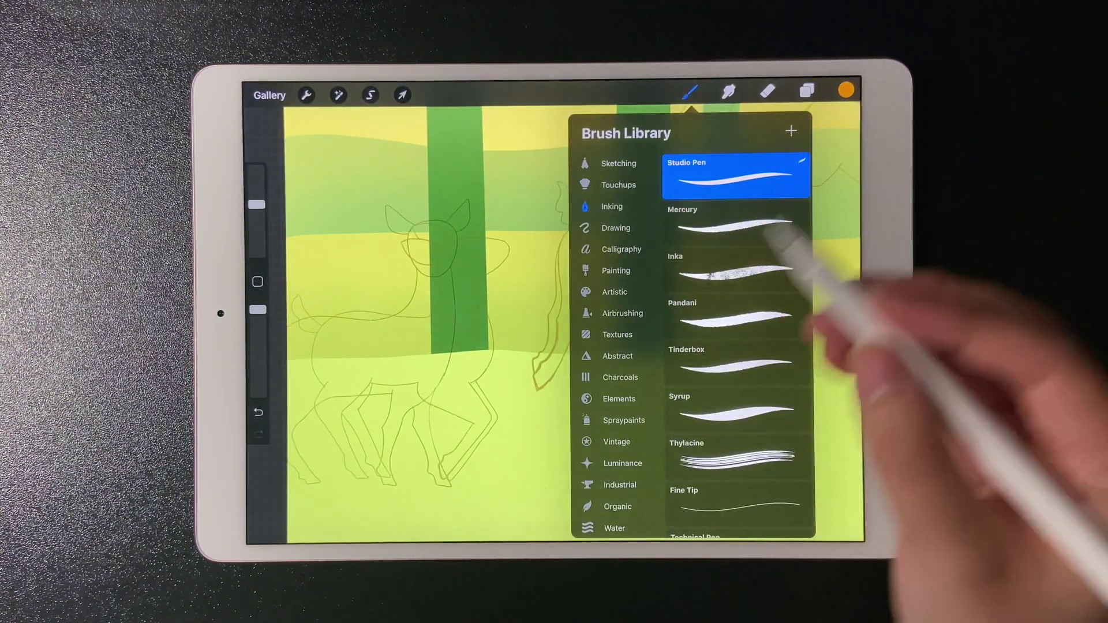
{"action": "left_click", "coordinate": [446, 470]}
Step: Resize the brush and roughly trace the standing deer's head, ears, neck, chest, leg and belly
{"action": "left_click_drag", "start_coordinate": [257, 187], "coordinate": [256, 227]}
{"action": "scroll", "coordinate": [555, 320], "scroll_direction": "up", "scroll_amount": 3}
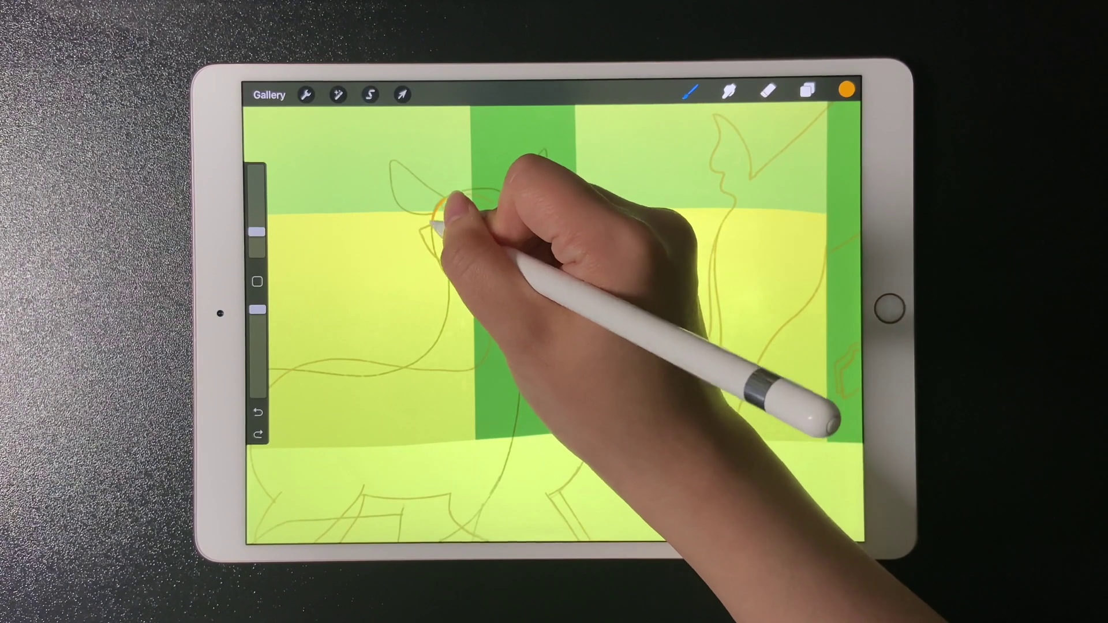
{"action": "mouse_move", "coordinate": [443, 275]}
{"action": "left_mouse_down"}
{"action": "mouse_move", "coordinate": [518, 267]}
{"action": "mouse_move", "coordinate": [445, 275]}
{"action": "left_mouse_up"}
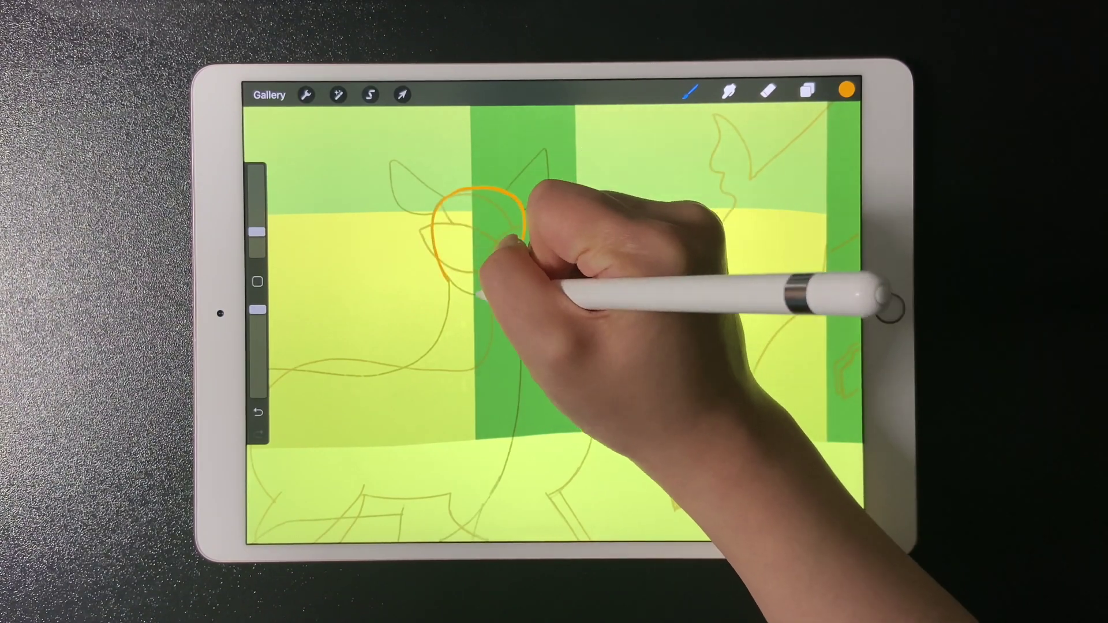
{"action": "mouse_move", "coordinate": [510, 189]}
{"action": "left_mouse_down"}
{"action": "mouse_move", "coordinate": [541, 154]}
{"action": "mouse_move", "coordinate": [525, 206]}
{"action": "left_mouse_up"}
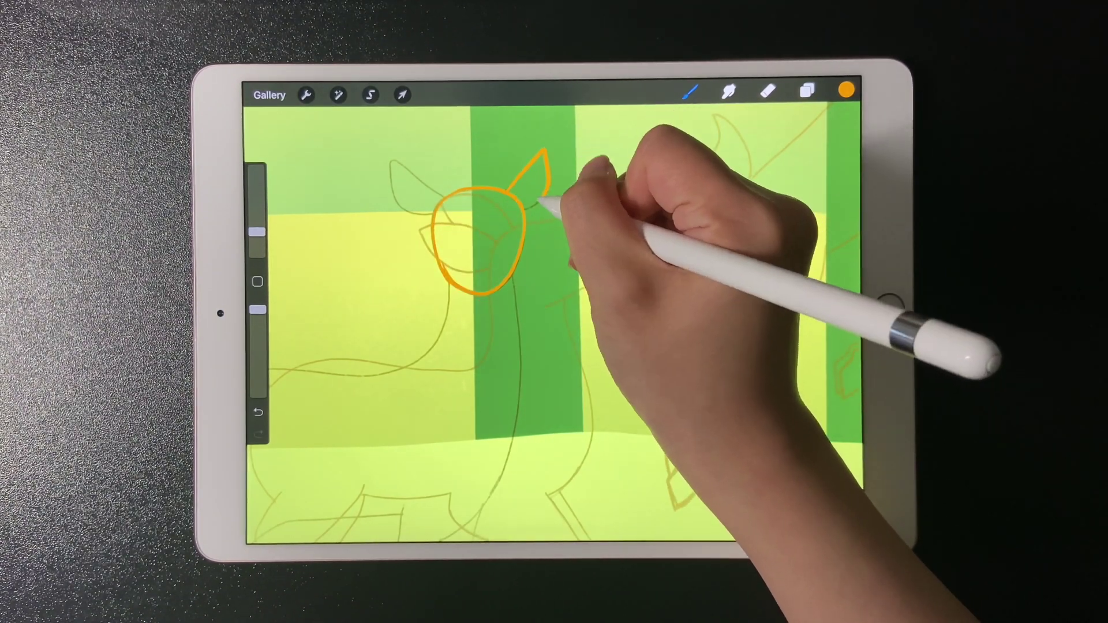
{"action": "left_click_drag", "start_coordinate": [433, 212], "coordinate": [446, 186]}
{"action": "scroll", "coordinate": [554, 321], "scroll_direction": "down", "scroll_amount": 2}
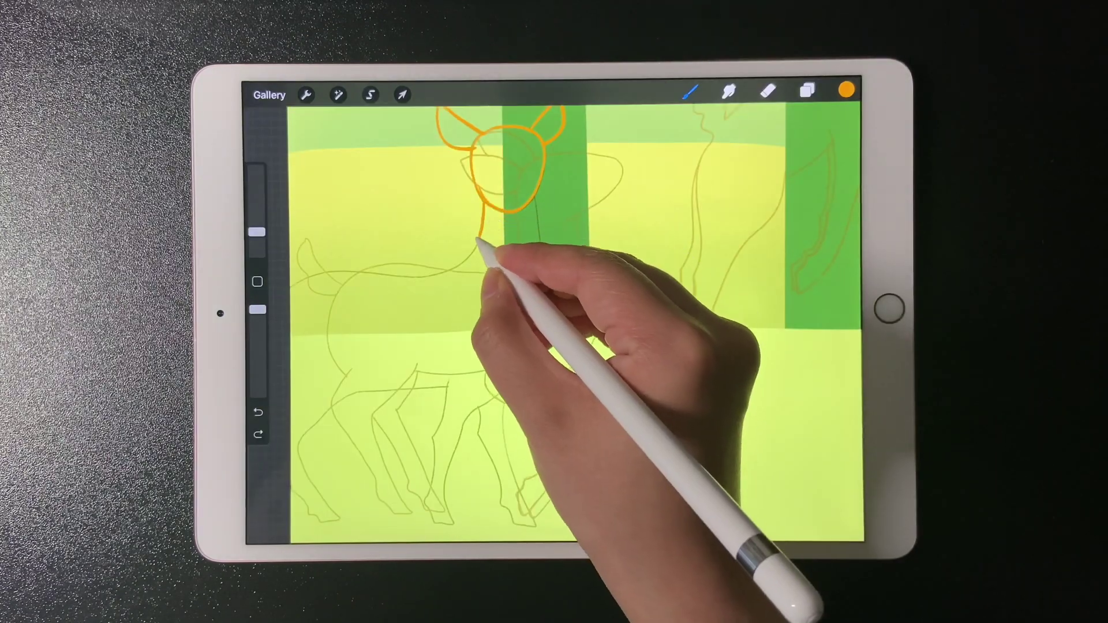
{"action": "left_click_drag", "start_coordinate": [481, 203], "coordinate": [295, 281]}
{"action": "mouse_move", "coordinate": [536, 212]}
{"action": "left_mouse_down"}
{"action": "mouse_move", "coordinate": [527, 371]}
{"action": "mouse_move", "coordinate": [457, 452]}
{"action": "mouse_move", "coordinate": [446, 511]}
{"action": "left_mouse_up"}
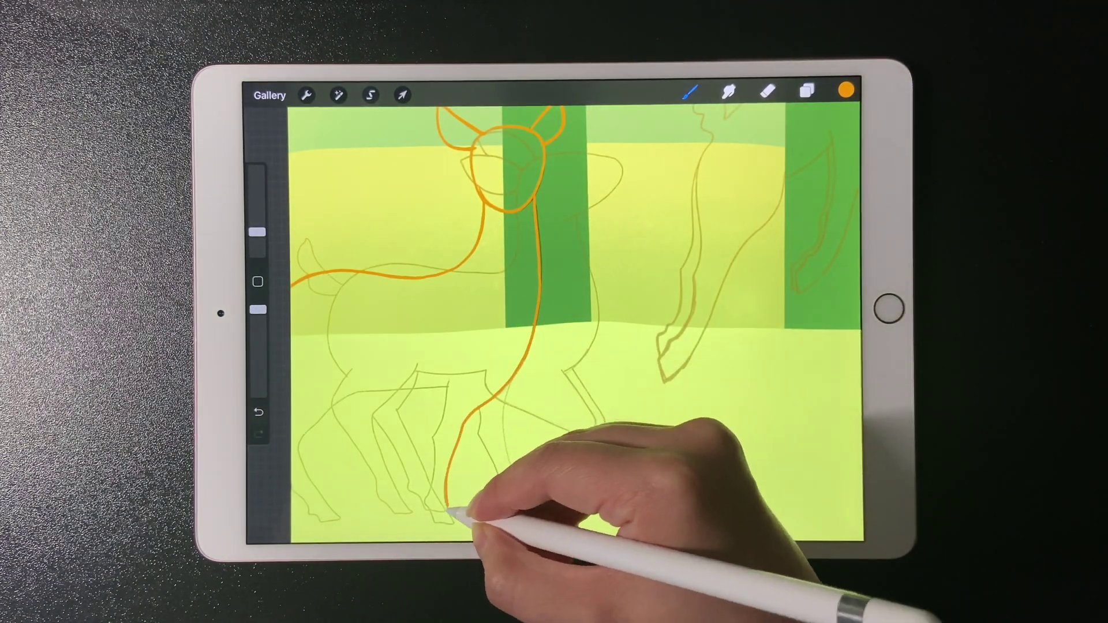
{"action": "left_click_drag", "start_coordinate": [448, 378], "coordinate": [433, 437]}
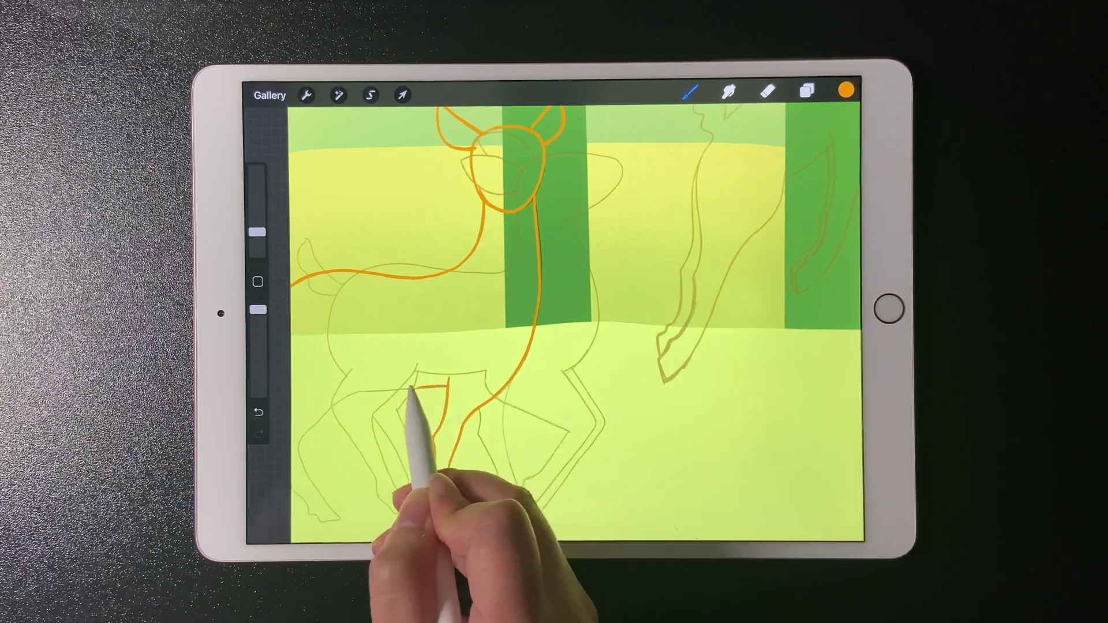
{"action": "left_click_drag", "start_coordinate": [449, 380], "coordinate": [337, 396]}
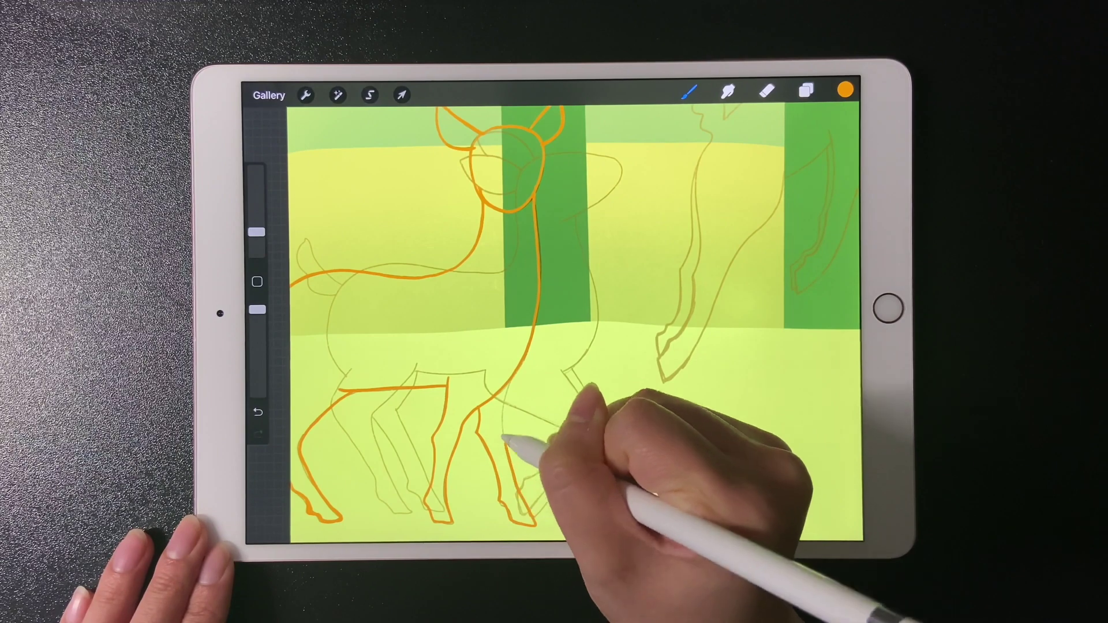
Step: Fade the rough outline and redraw the standing deer in bold lines on a new layer
{"action": "left_click", "coordinate": [806, 90]}
{"action": "left_click", "coordinate": [742, 167]}
{"action": "left_click", "coordinate": [806, 90]}
{"action": "mouse_move", "coordinate": [517, 199]}
{"action": "left_mouse_down"}
{"action": "mouse_move", "coordinate": [619, 189]}
{"action": "mouse_move", "coordinate": [559, 223]}
{"action": "left_mouse_up"}
{"action": "mouse_move", "coordinate": [347, 372]}
{"action": "left_mouse_down"}
{"action": "mouse_move", "coordinate": [371, 260]}
{"action": "mouse_move", "coordinate": [512, 267]}
{"action": "left_mouse_up"}
{"action": "left_click_drag", "start_coordinate": [345, 284], "coordinate": [304, 239]}
{"action": "mouse_move", "coordinate": [564, 224]}
{"action": "left_mouse_down"}
{"action": "mouse_move", "coordinate": [592, 272]}
{"action": "mouse_move", "coordinate": [595, 346]}
{"action": "mouse_move", "coordinate": [563, 370]}
{"action": "left_mouse_up"}
{"action": "mouse_move", "coordinate": [463, 161]}
{"action": "left_mouse_down"}
{"action": "mouse_move", "coordinate": [524, 169]}
{"action": "mouse_move", "coordinate": [545, 136]}
{"action": "left_mouse_up"}
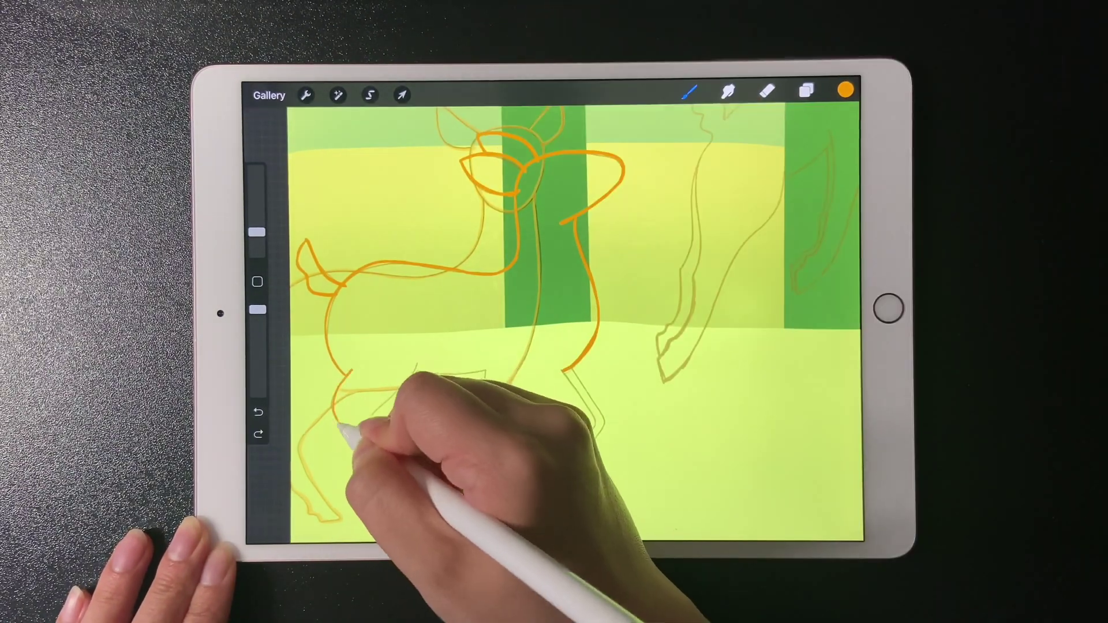
{"action": "mouse_move", "coordinate": [344, 426]}
{"action": "left_mouse_down"}
{"action": "mouse_move", "coordinate": [382, 492]}
{"action": "mouse_move", "coordinate": [411, 511]}
{"action": "left_mouse_up"}
{"action": "mouse_move", "coordinate": [417, 355]}
{"action": "left_mouse_down"}
{"action": "mouse_move", "coordinate": [489, 370]}
{"action": "mouse_move", "coordinate": [571, 431]}
{"action": "mouse_move", "coordinate": [545, 466]}
{"action": "left_mouse_up"}
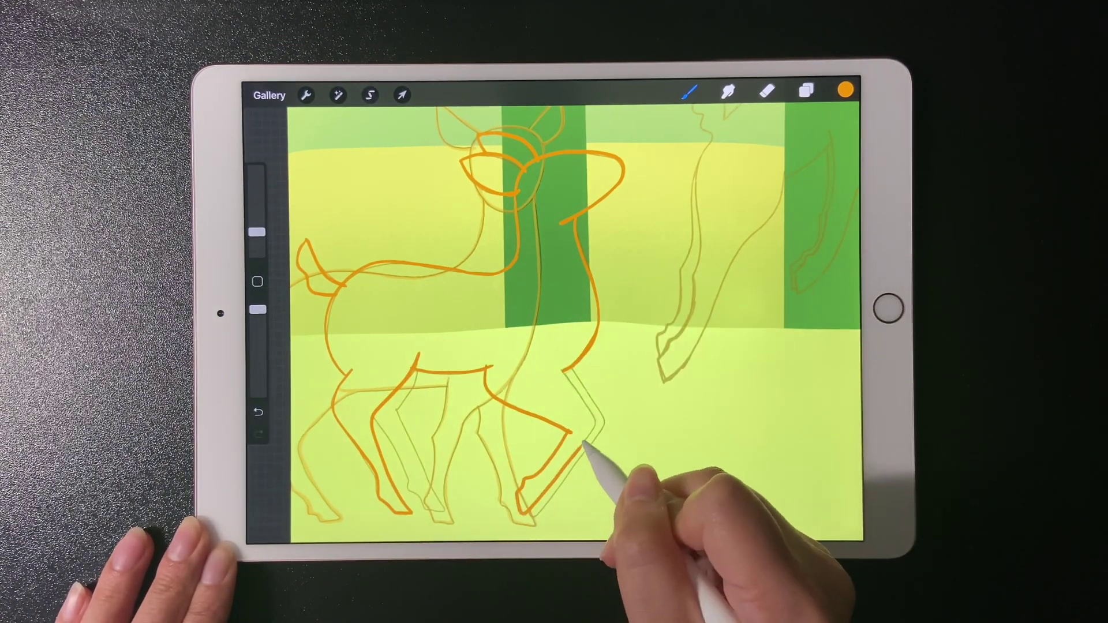
{"action": "left_click_drag", "start_coordinate": [564, 370], "coordinate": [585, 456]}
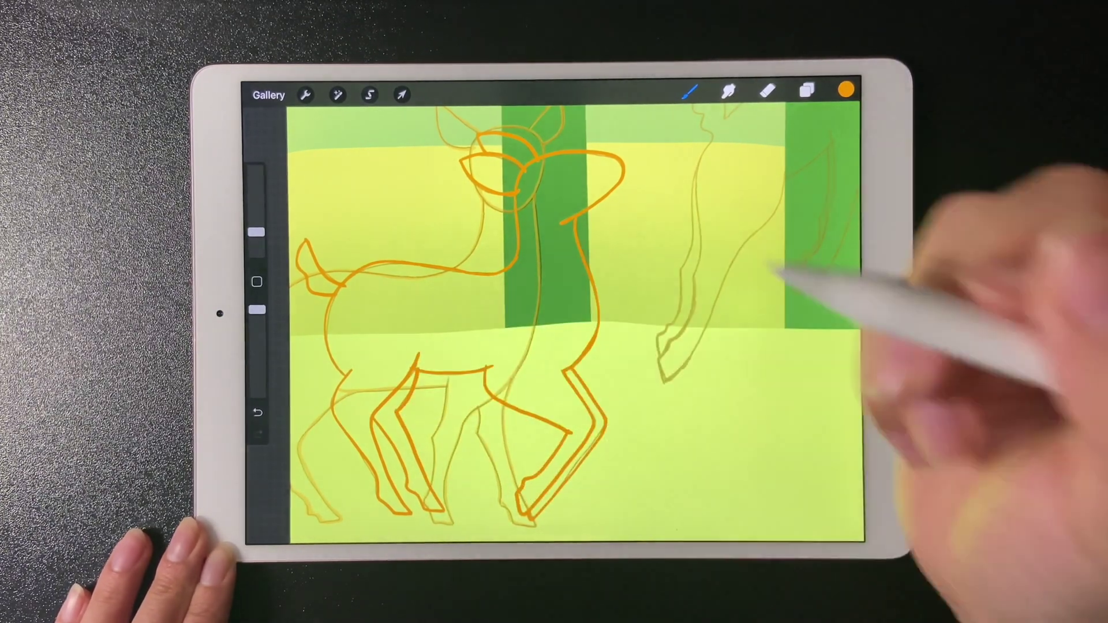
Step: Outline the leaping deer's neck, head and back, undoing a stray leg stroke
{"action": "left_click_drag", "start_coordinate": [554, 311], "coordinate": [329, 494]}
{"action": "mouse_move", "coordinate": [611, 149]}
{"action": "left_mouse_down"}
{"action": "mouse_move", "coordinate": [569, 240]}
{"action": "mouse_move", "coordinate": [482, 309]}
{"action": "mouse_move", "coordinate": [442, 381]}
{"action": "left_mouse_up"}
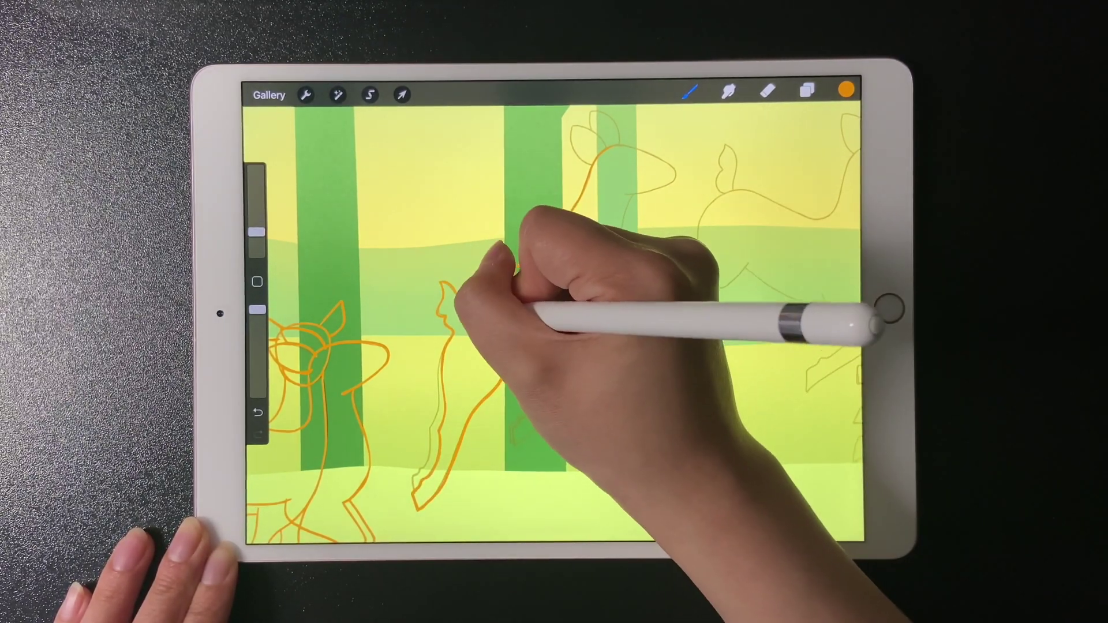
{"action": "left_click_drag", "start_coordinate": [539, 337], "coordinate": [509, 368]}
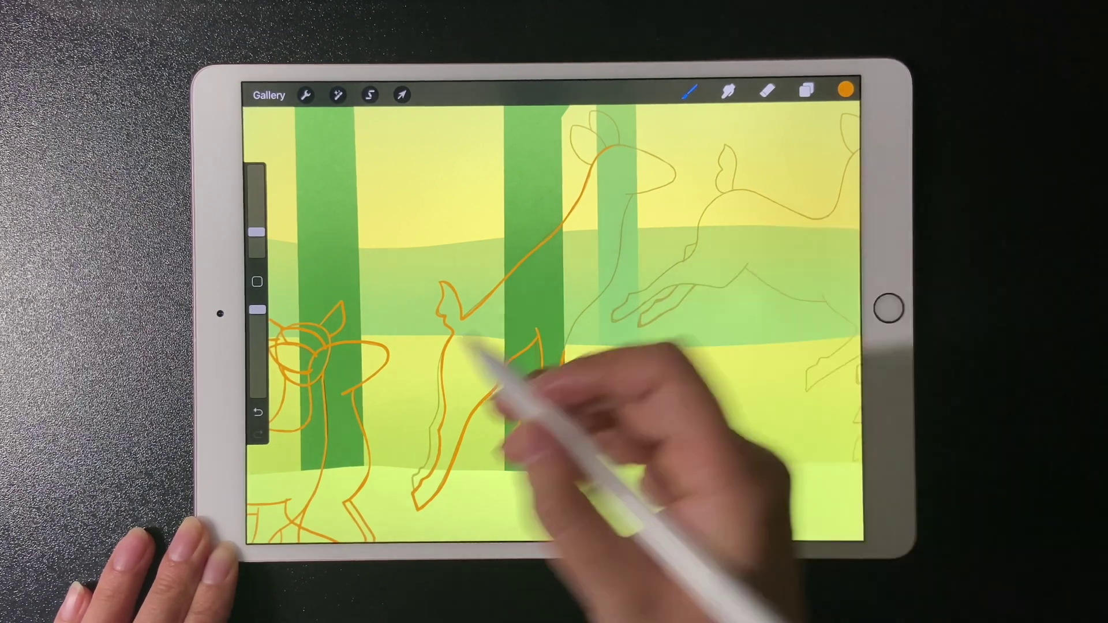
{"action": "key", "text": "ctrl+z"}
{"action": "mouse_move", "coordinate": [597, 122]}
{"action": "left_mouse_down"}
{"action": "mouse_move", "coordinate": [633, 200]}
{"action": "mouse_move", "coordinate": [566, 346]}
{"action": "mouse_move", "coordinate": [531, 392]}
{"action": "left_mouse_up"}
Step: Ink the next deer's head and neck and the middle deer's back and forelegs
{"action": "left_click", "coordinate": [807, 90]}
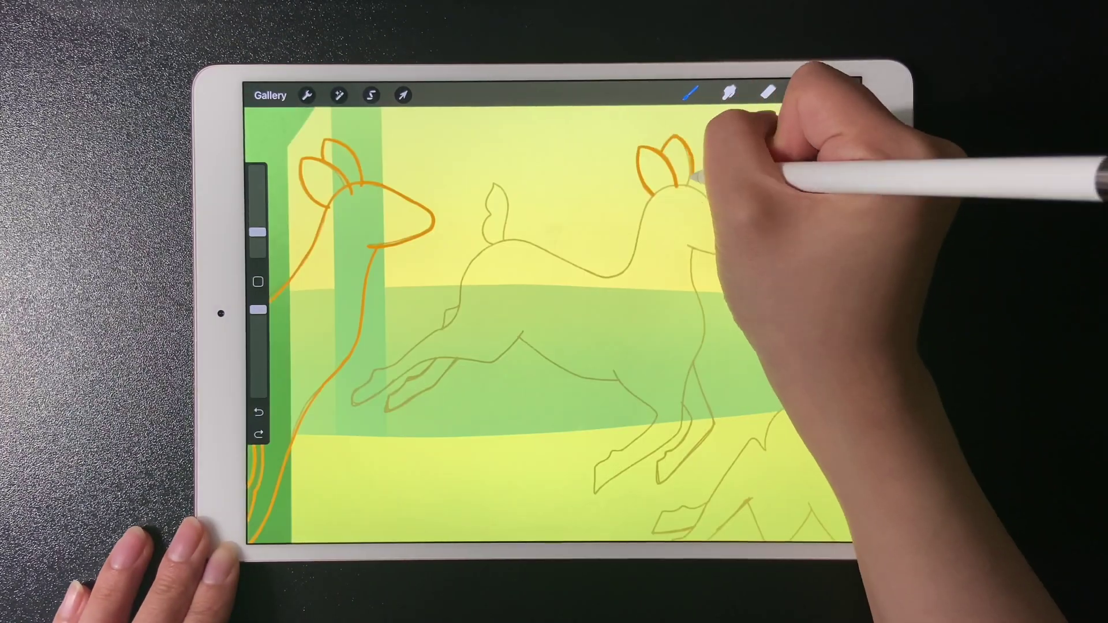
{"action": "left_click_drag", "start_coordinate": [649, 199], "coordinate": [625, 276]}
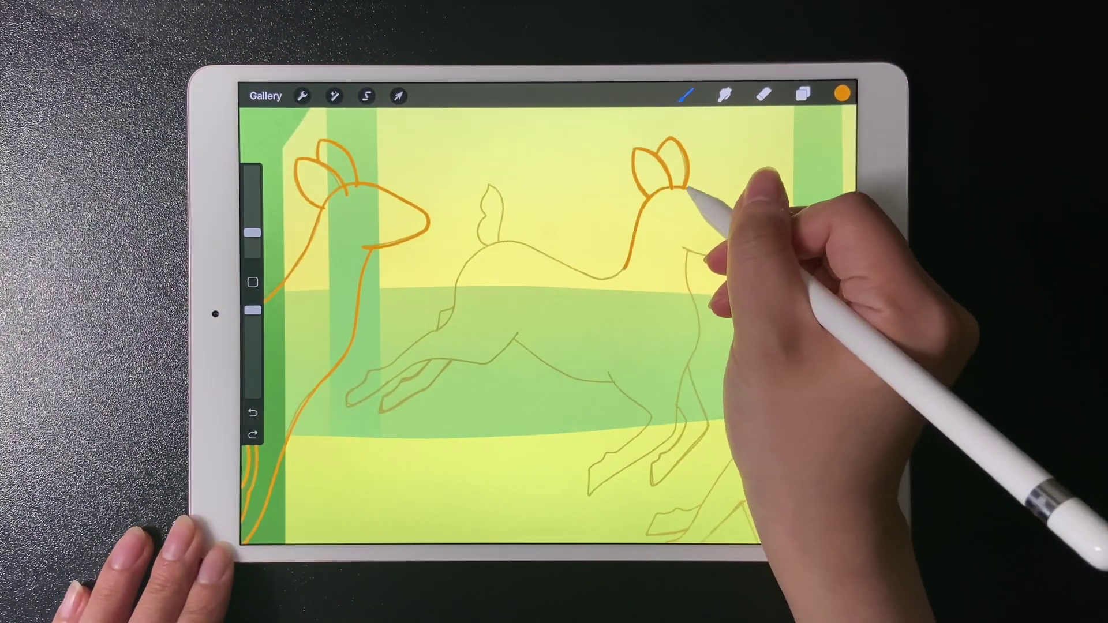
{"action": "mouse_move", "coordinate": [696, 188]}
{"action": "left_mouse_down"}
{"action": "mouse_move", "coordinate": [684, 255]}
{"action": "mouse_move", "coordinate": [703, 347]}
{"action": "mouse_move", "coordinate": [678, 413]}
{"action": "left_mouse_up"}
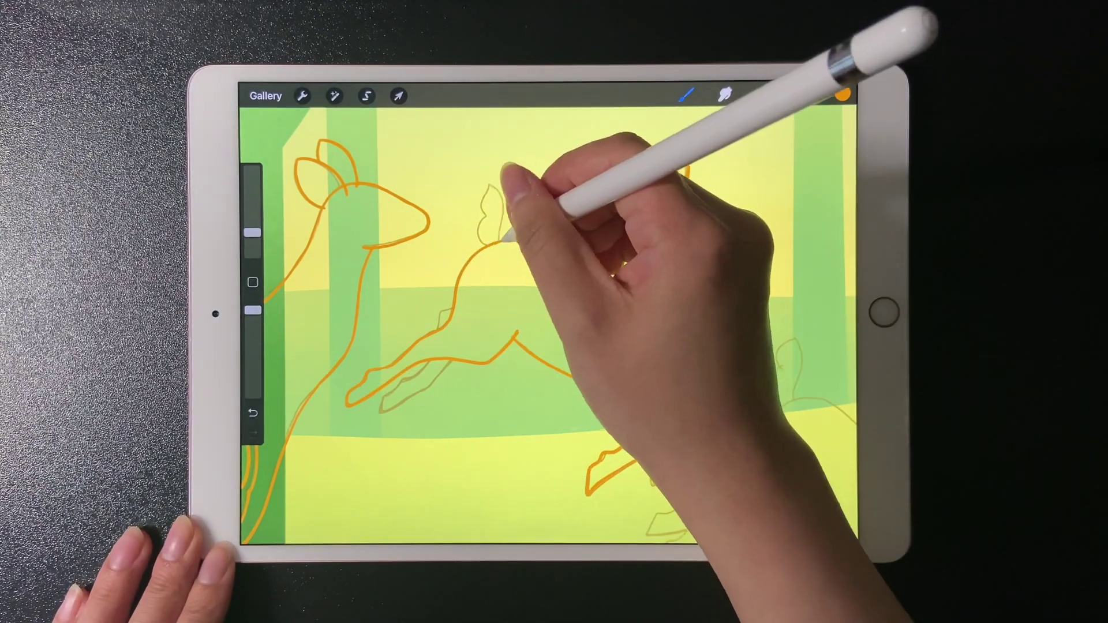
{"action": "left_click_drag", "start_coordinate": [520, 342], "coordinate": [350, 403]}
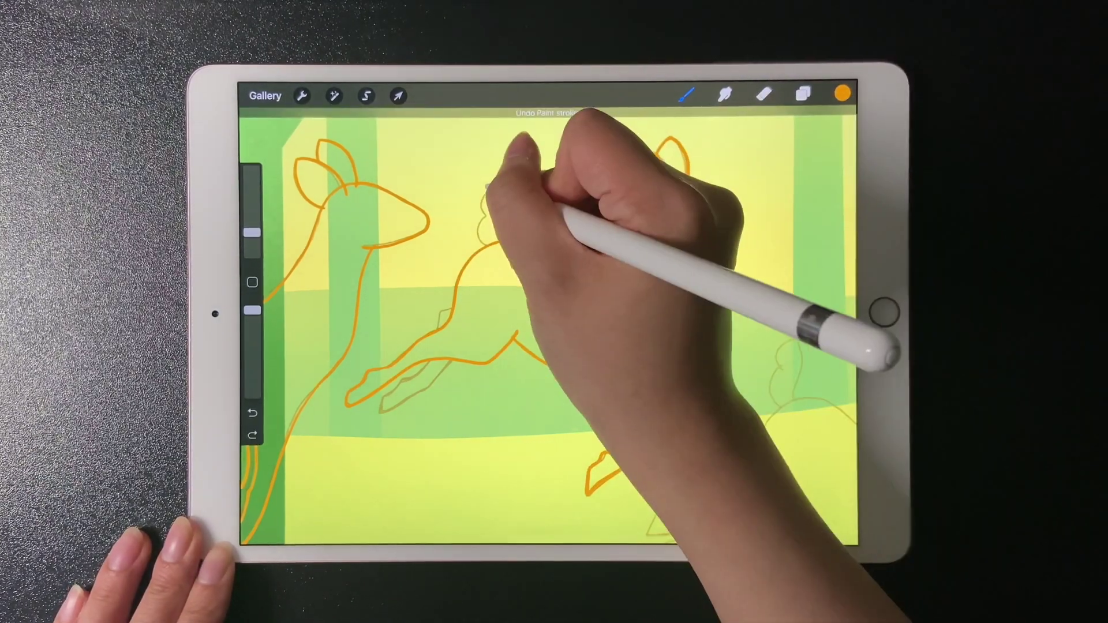
{"action": "left_click_drag", "start_coordinate": [484, 251], "coordinate": [455, 329]}
{"action": "left_click_drag", "start_coordinate": [437, 368], "coordinate": [384, 407]}
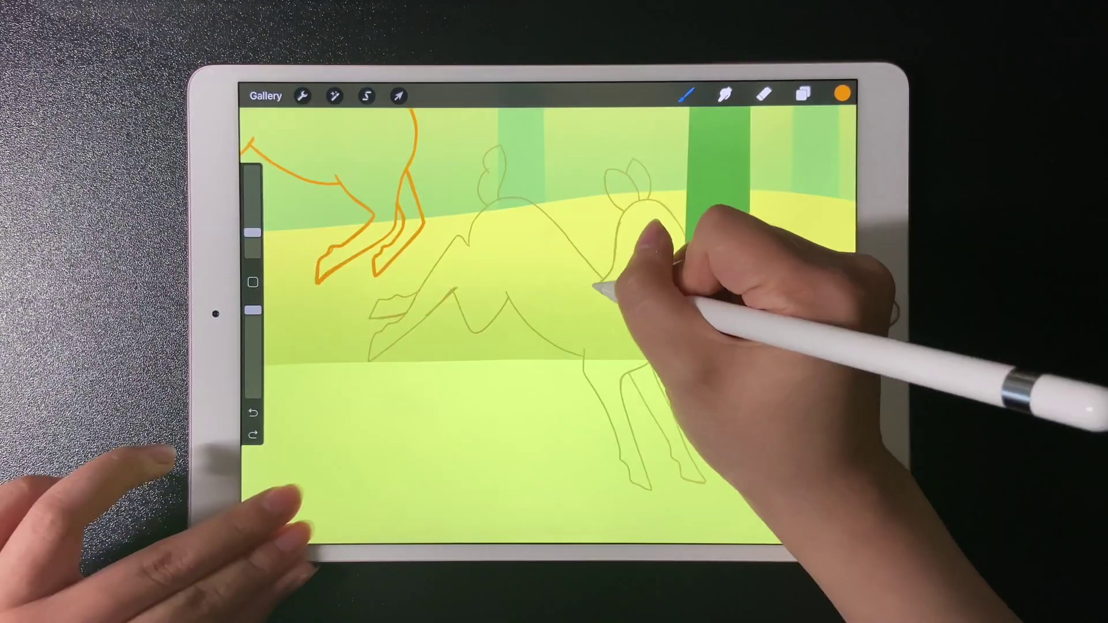
Step: Ink another deer's back, chest, front leg, raised hoof, head and ears
{"action": "mouse_move", "coordinate": [597, 284]}
{"action": "left_mouse_down"}
{"action": "mouse_move", "coordinate": [681, 217]}
{"action": "mouse_move", "coordinate": [697, 270]}
{"action": "mouse_move", "coordinate": [623, 373]}
{"action": "left_mouse_up"}
{"action": "left_click_drag", "start_coordinate": [468, 241], "coordinate": [373, 360]}
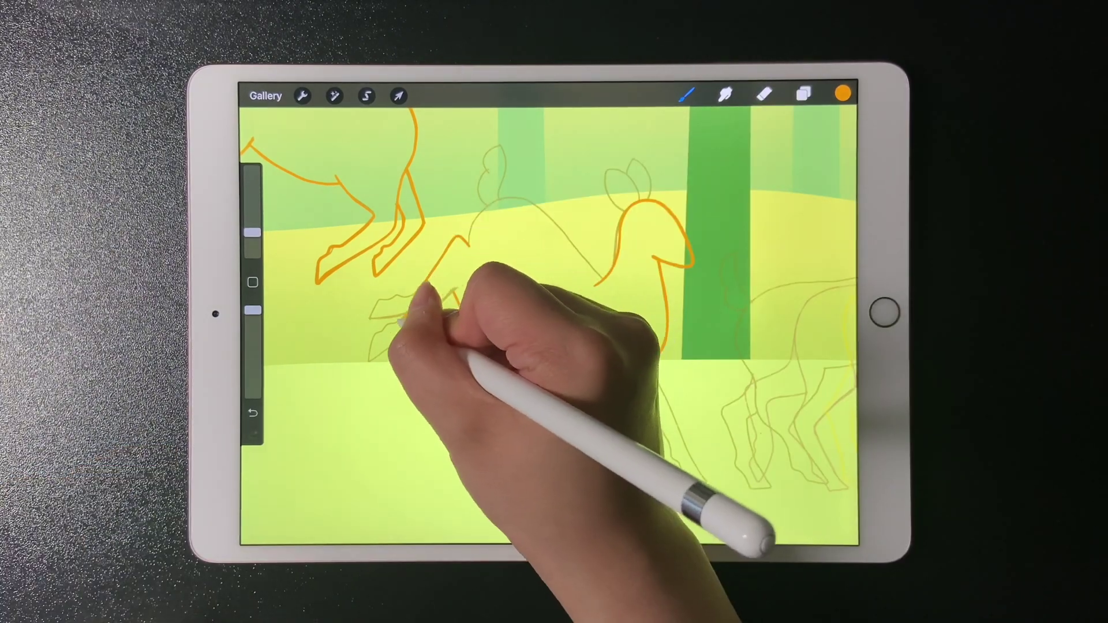
{"action": "mouse_move", "coordinate": [520, 312]}
{"action": "left_mouse_down"}
{"action": "mouse_move", "coordinate": [407, 334]}
{"action": "mouse_move", "coordinate": [373, 313]}
{"action": "left_mouse_up"}
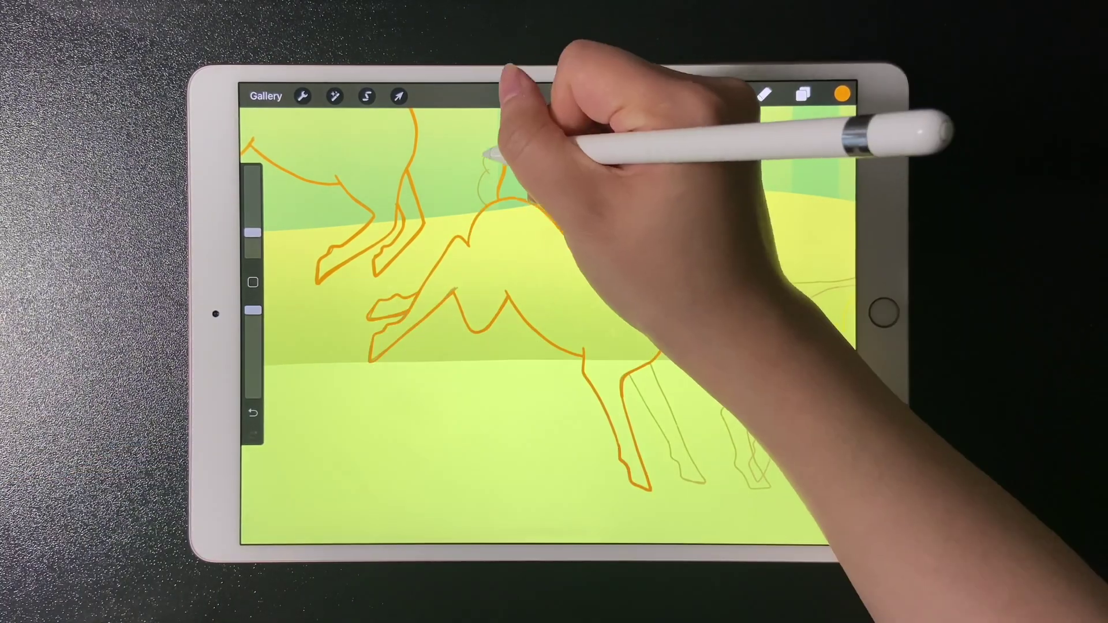
{"action": "left_click_drag", "start_coordinate": [481, 204], "coordinate": [506, 137]}
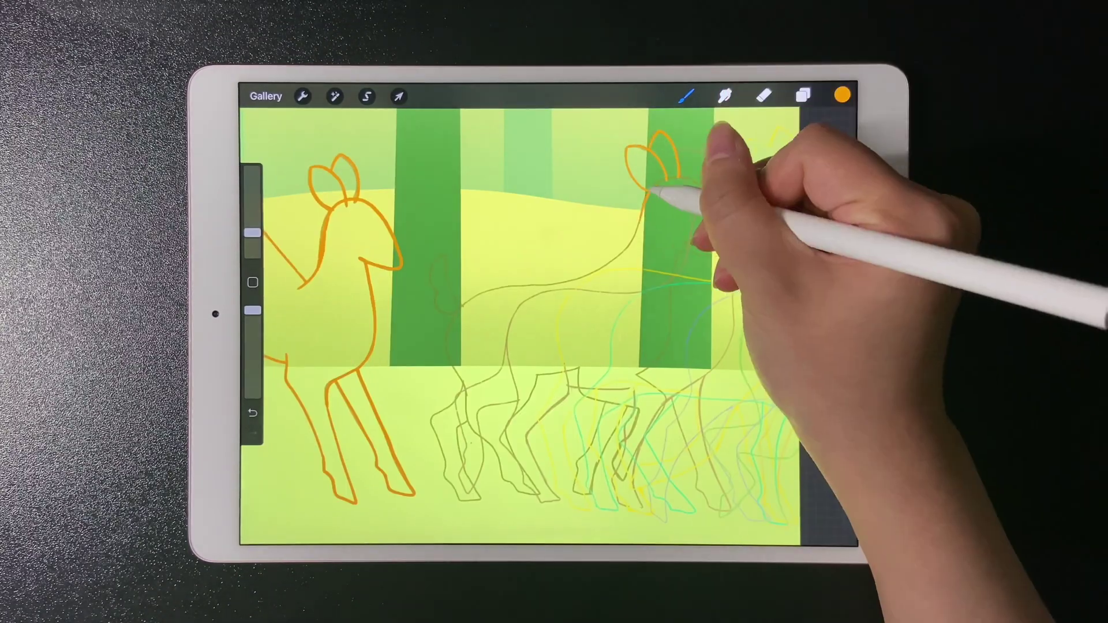
{"action": "left_click_drag", "start_coordinate": [658, 184], "coordinate": [714, 199]}
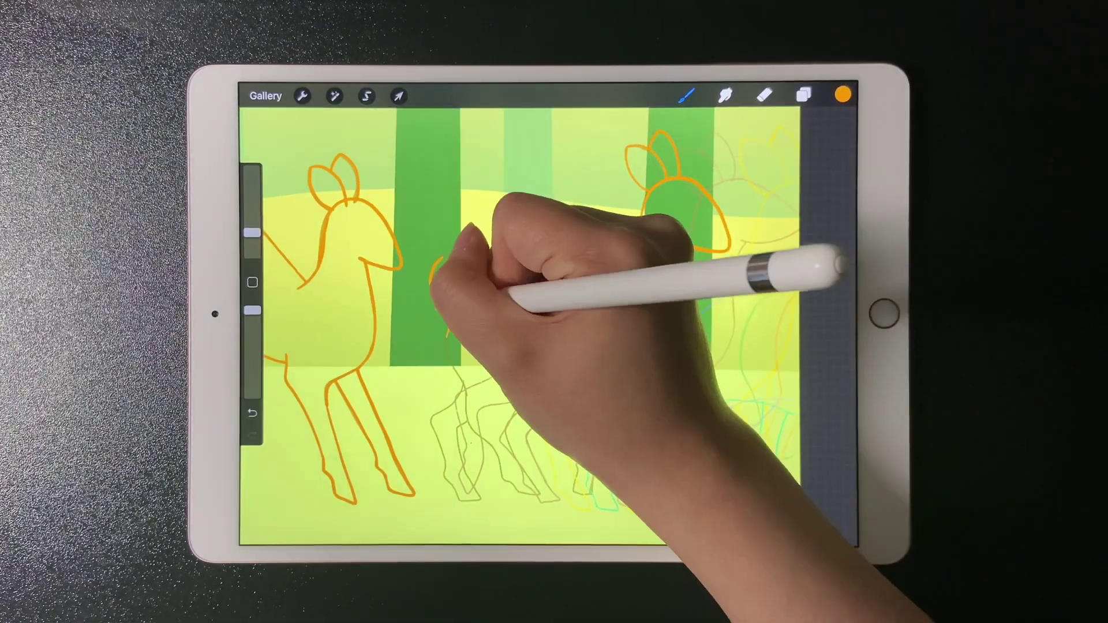
Step: Outline the following deer's head, back, leg, belly and hind leg
{"action": "left_click_drag", "start_coordinate": [448, 336], "coordinate": [444, 257]}
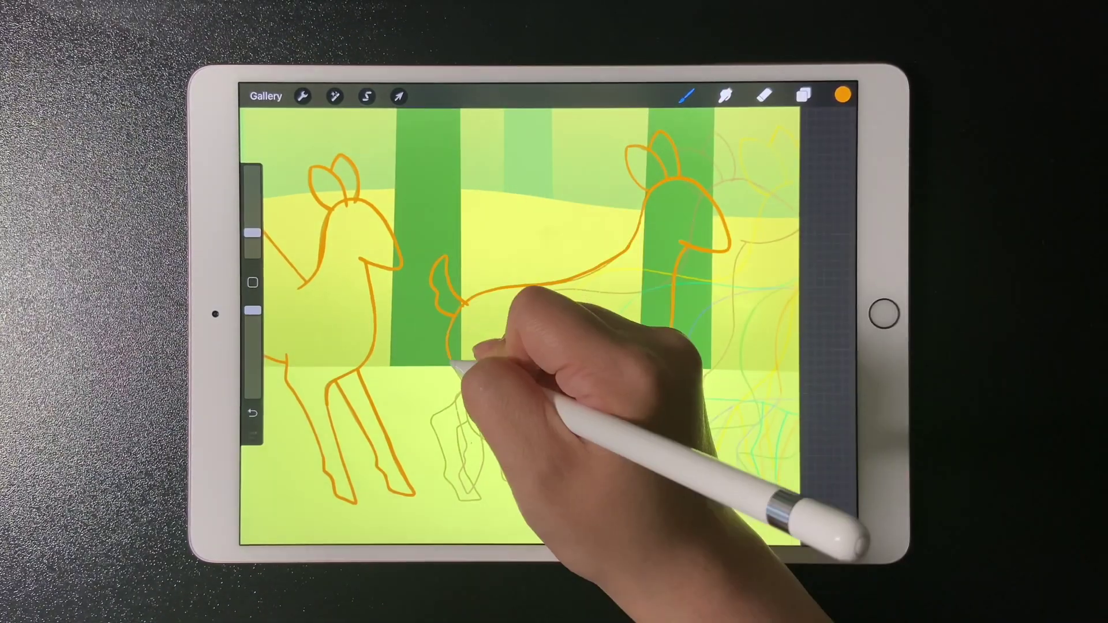
{"action": "left_click_drag", "start_coordinate": [502, 406], "coordinate": [511, 443]}
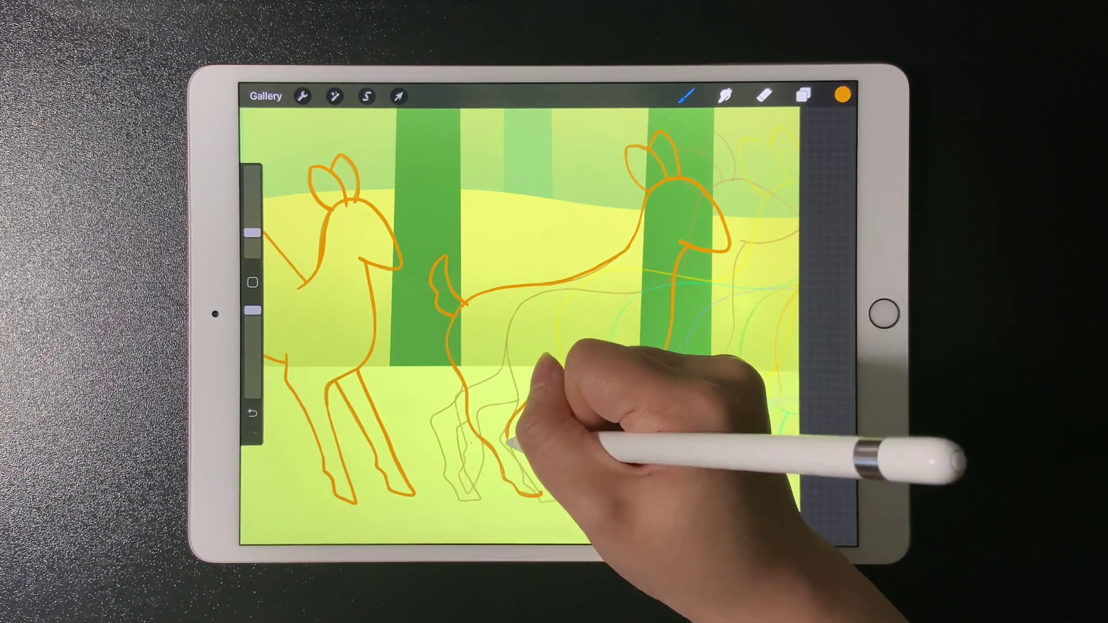
{"action": "left_click_drag", "start_coordinate": [537, 372], "coordinate": [611, 403]}
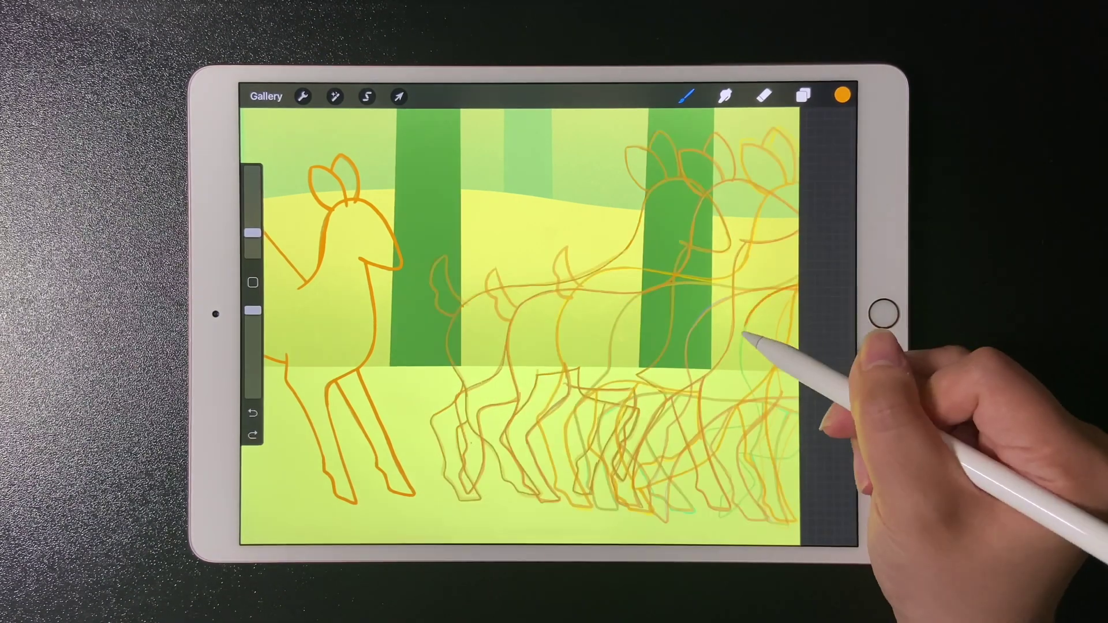
{"action": "left_click_drag", "start_coordinate": [761, 405], "coordinate": [706, 438]}
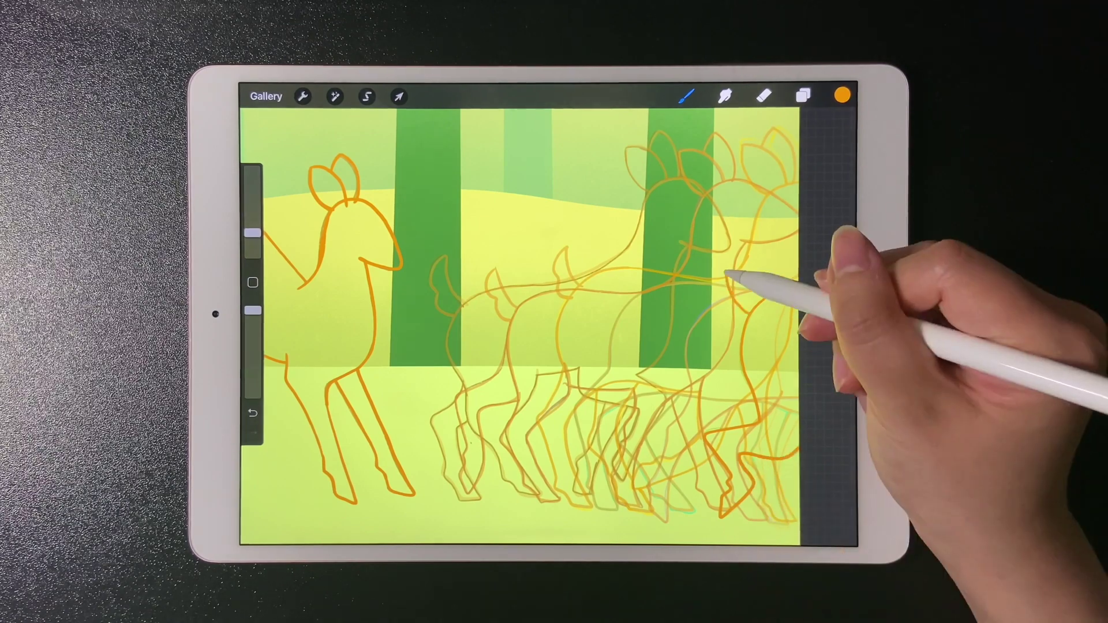
{"action": "left_click", "coordinate": [802, 95]}
Step: Add Layer 20 and draw a new deer outline near the right edge
{"action": "left_click", "coordinate": [745, 286]}
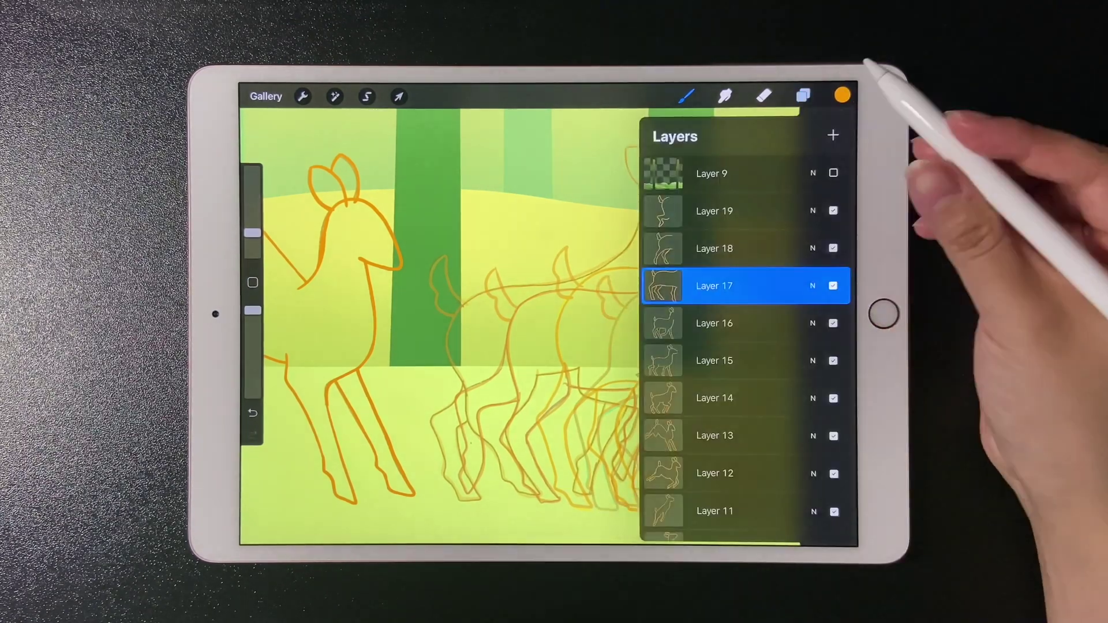
{"action": "left_click", "coordinate": [761, 210]}
{"action": "left_click", "coordinate": [833, 136]}
{"action": "left_click", "coordinate": [812, 248]}
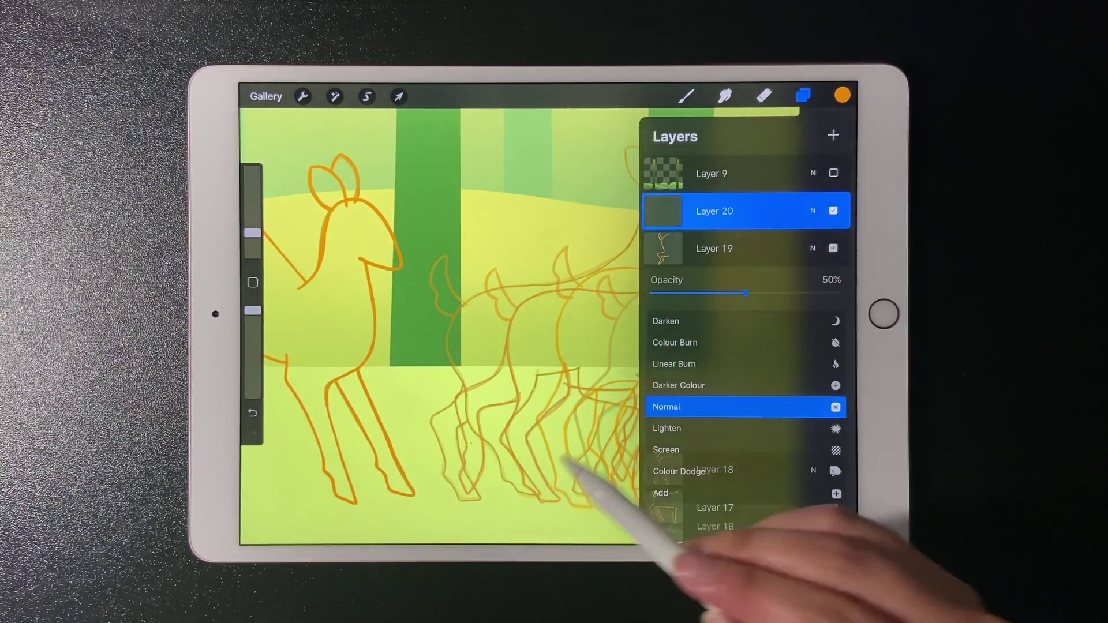
{"action": "left_click", "coordinate": [591, 391]}
{"action": "left_click", "coordinate": [685, 95]}
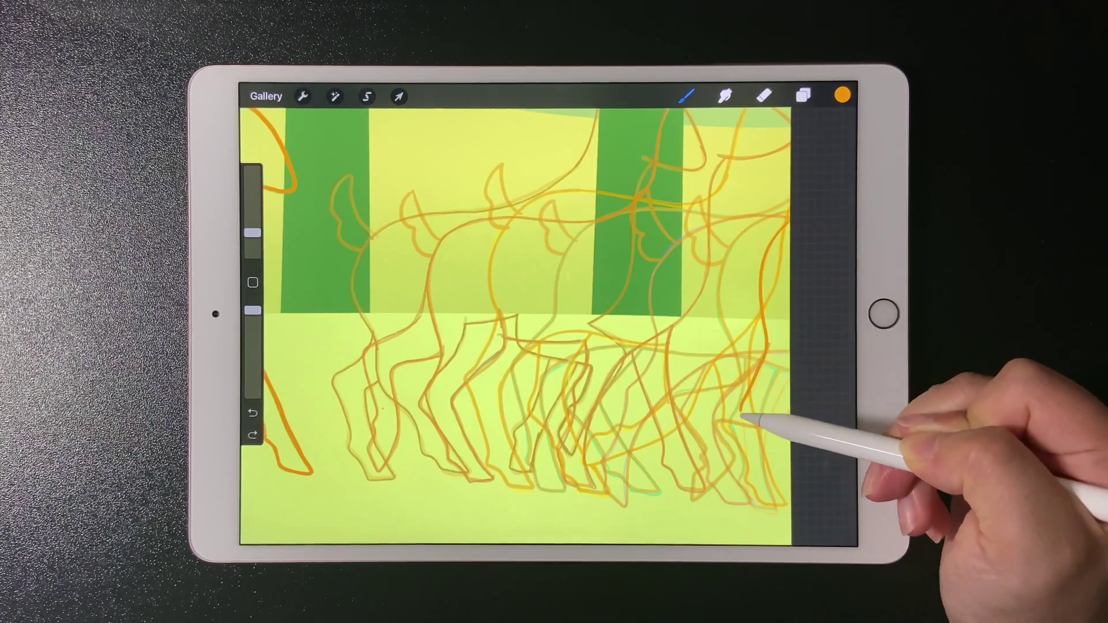
{"action": "left_click_drag", "start_coordinate": [773, 491], "coordinate": [786, 381]}
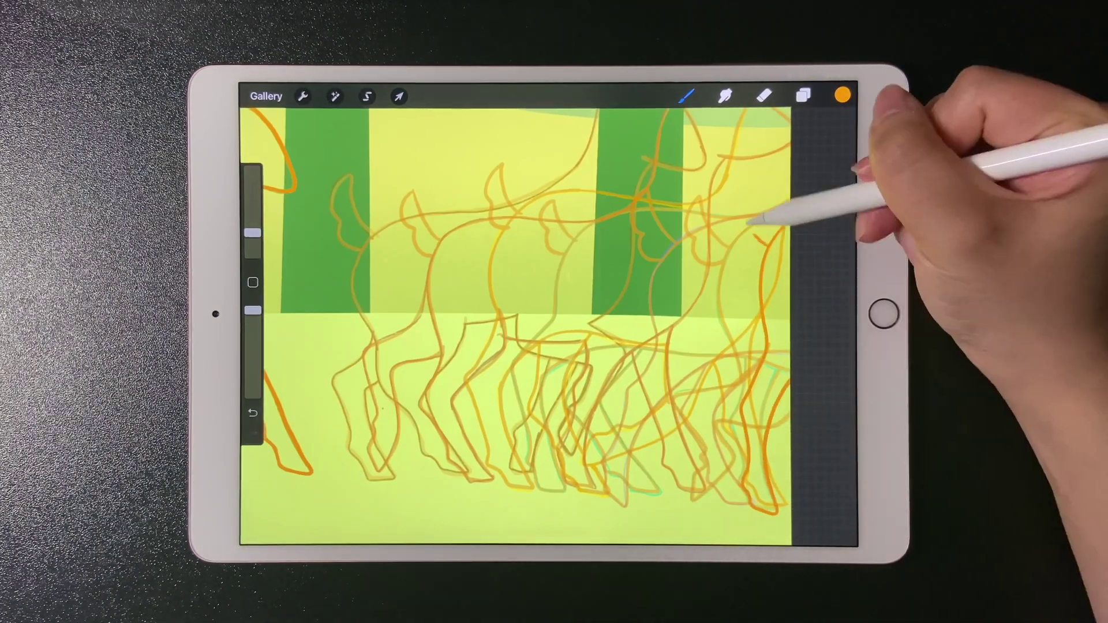
Step: Raise the traced frame layers 13–19 to full opacity
{"action": "left_click", "coordinate": [804, 95]}
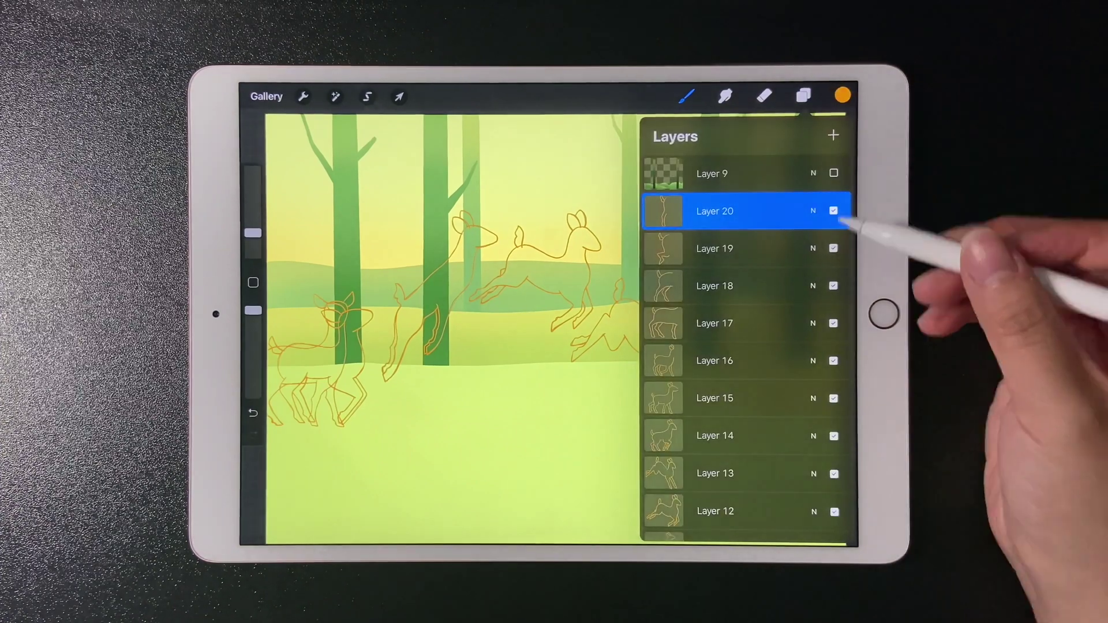
{"action": "left_click", "coordinate": [813, 281]}
{"action": "left_click", "coordinate": [814, 281]}
{"action": "left_click", "coordinate": [813, 242]}
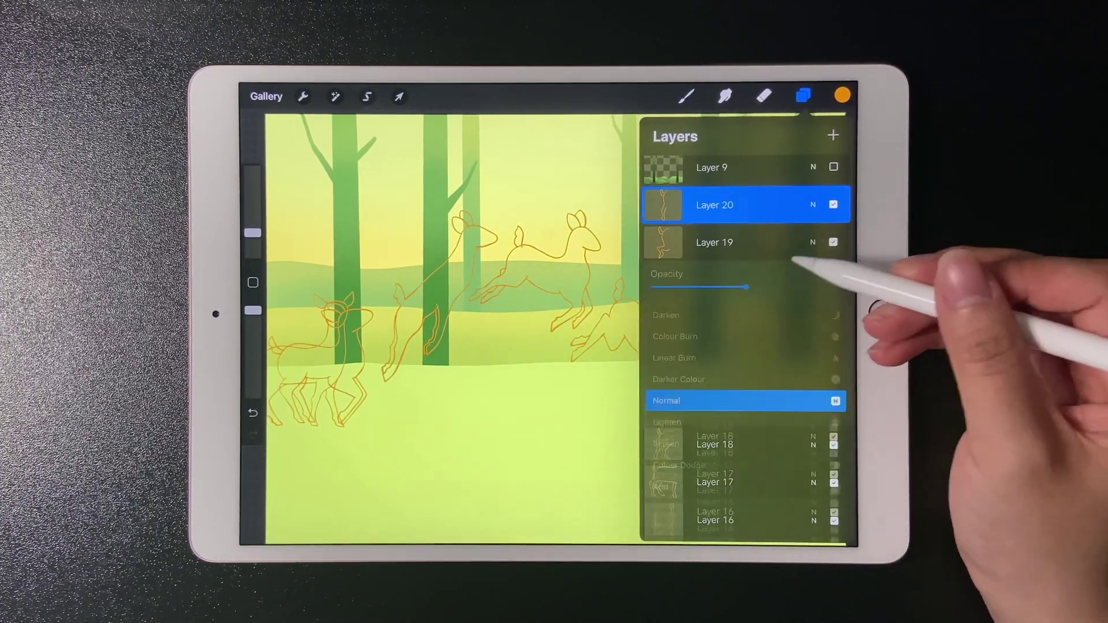
{"action": "left_click", "coordinate": [813, 242]}
{"action": "left_click", "coordinate": [812, 315]}
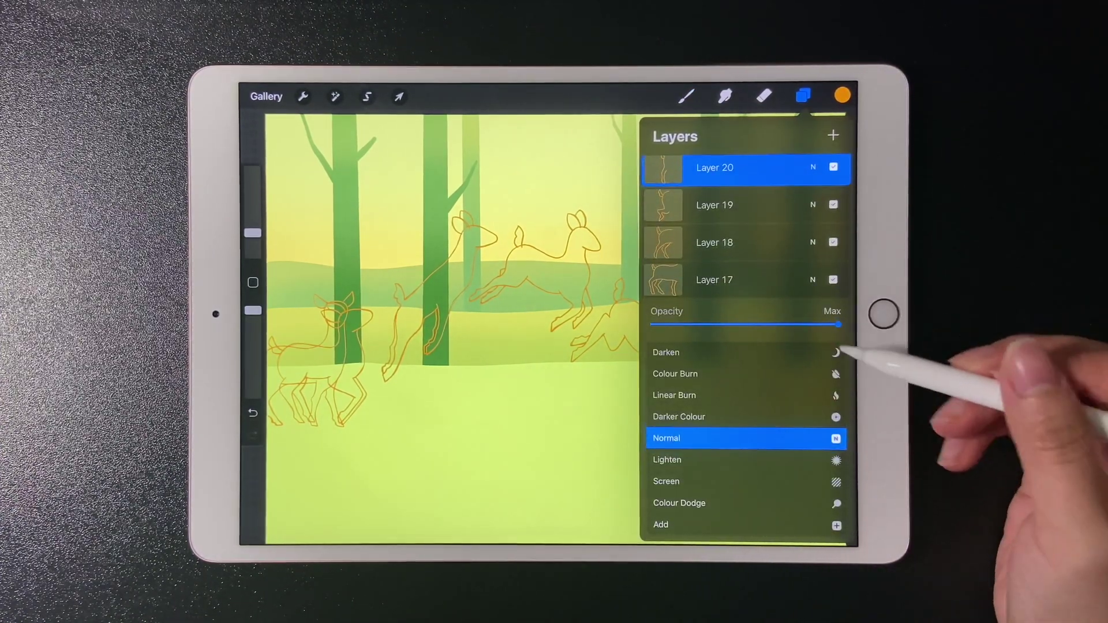
{"action": "left_click", "coordinate": [844, 351]}
{"action": "left_click", "coordinate": [813, 317]}
{"action": "left_click_drag", "start_coordinate": [838, 325], "coordinate": [749, 324]}
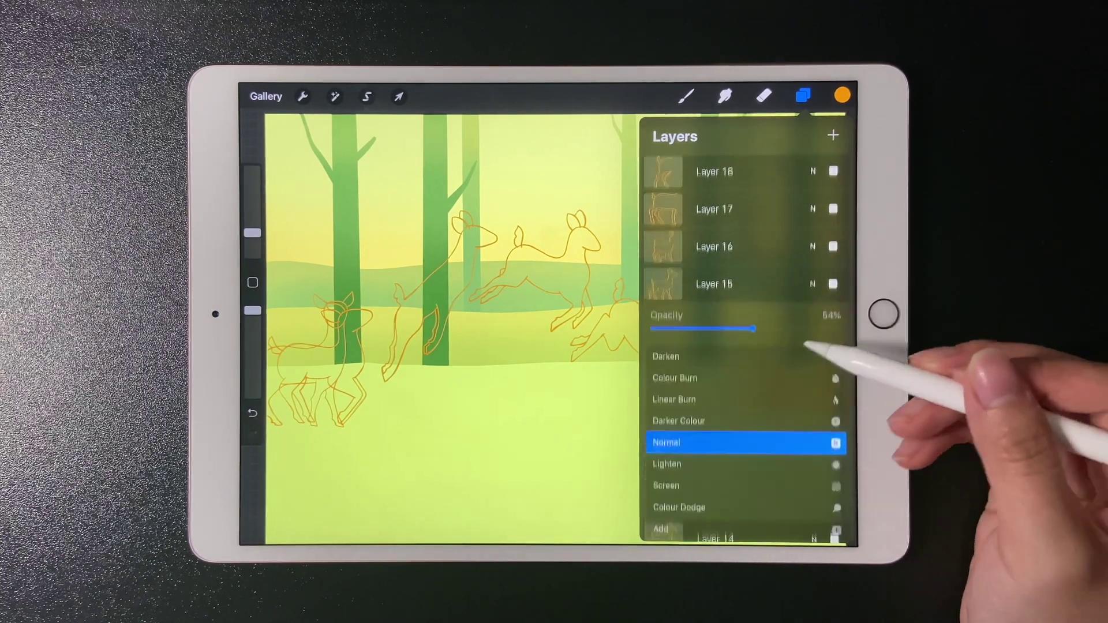
{"action": "left_click", "coordinate": [813, 283]}
{"action": "left_click", "coordinate": [812, 317]}
{"action": "left_click_drag", "start_coordinate": [838, 325], "coordinate": [715, 325]}
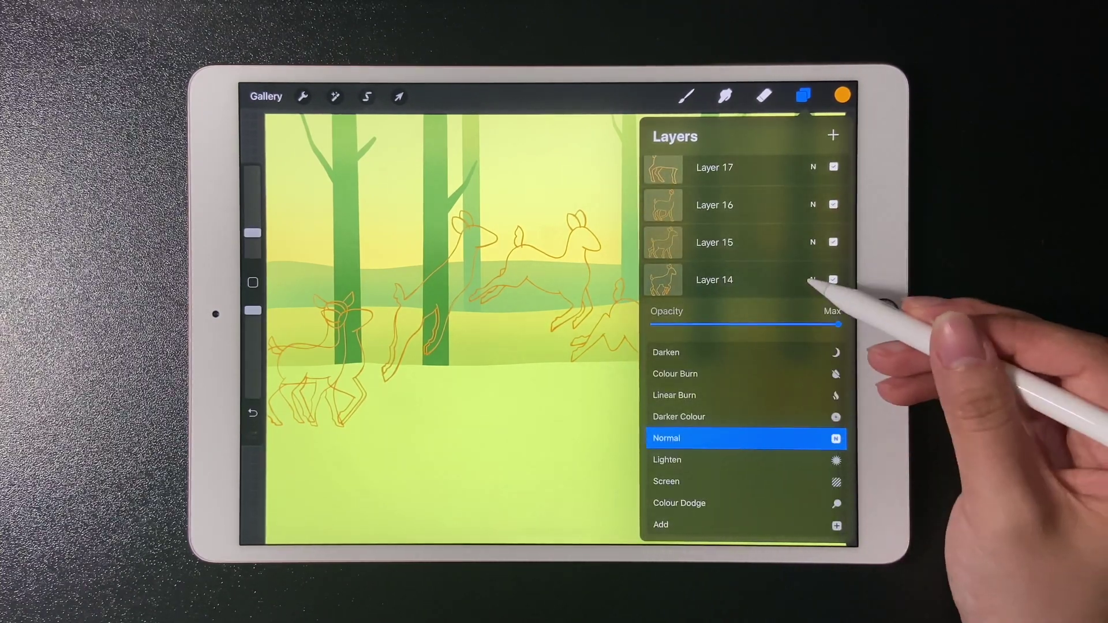
{"action": "left_click", "coordinate": [813, 280]}
{"action": "left_click", "coordinate": [813, 318]}
{"action": "left_click", "coordinate": [813, 280]}
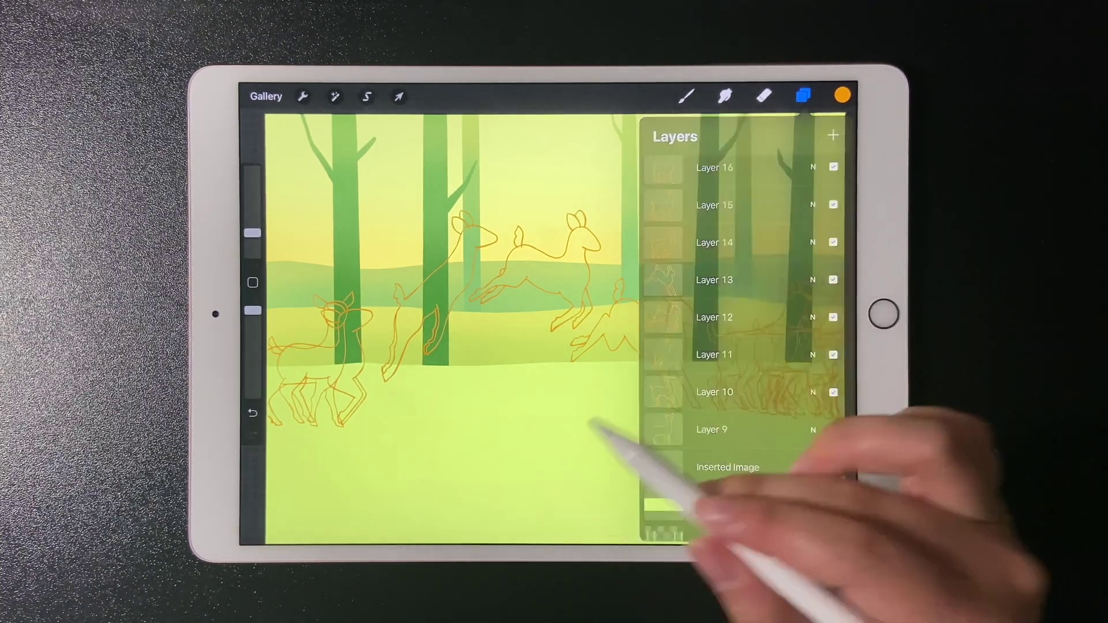
{"action": "left_click", "coordinate": [804, 96]}
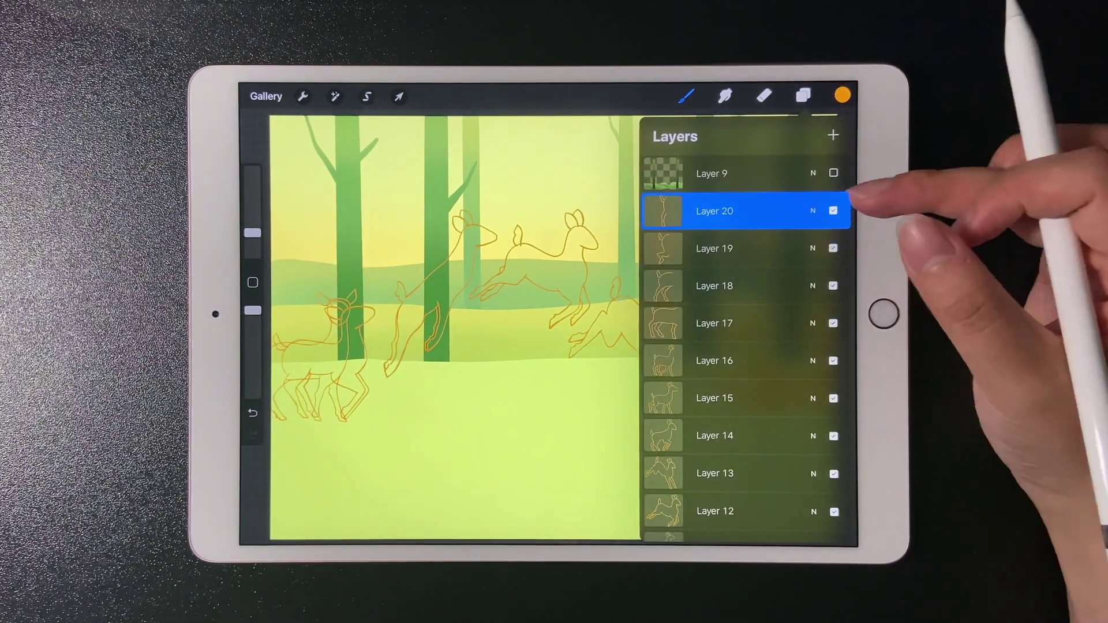
{"action": "scroll", "coordinate": [814, 261], "scroll_direction": "down", "scroll_amount": 2}
{"action": "scroll", "coordinate": [784, 364], "scroll_direction": "down", "scroll_amount": 6}
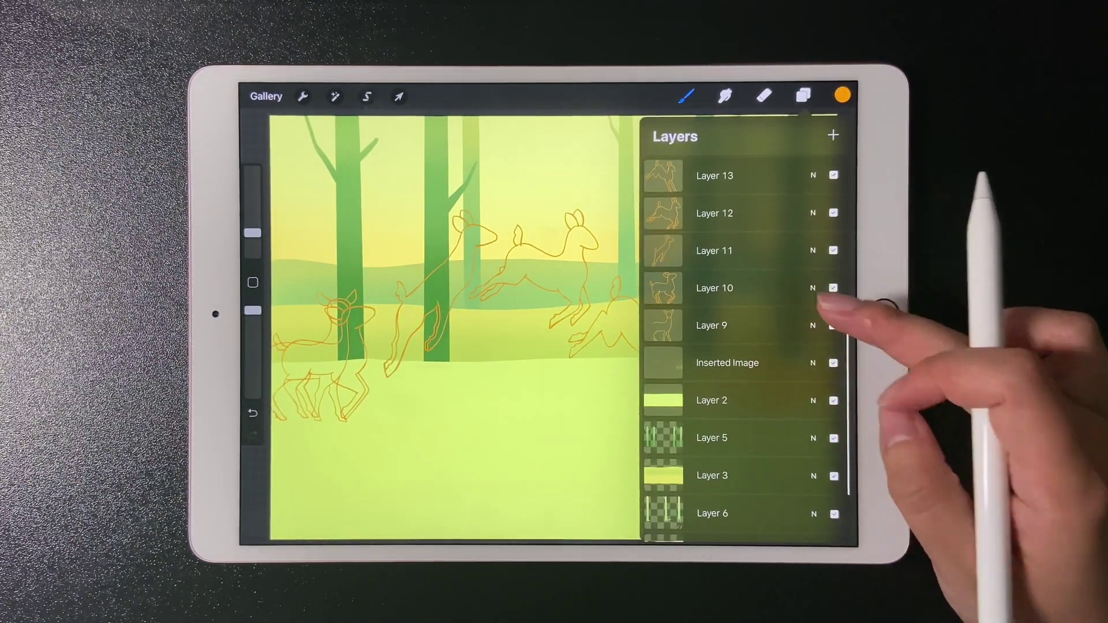
{"action": "scroll", "coordinate": [784, 342], "scroll_direction": "down", "scroll_amount": 1}
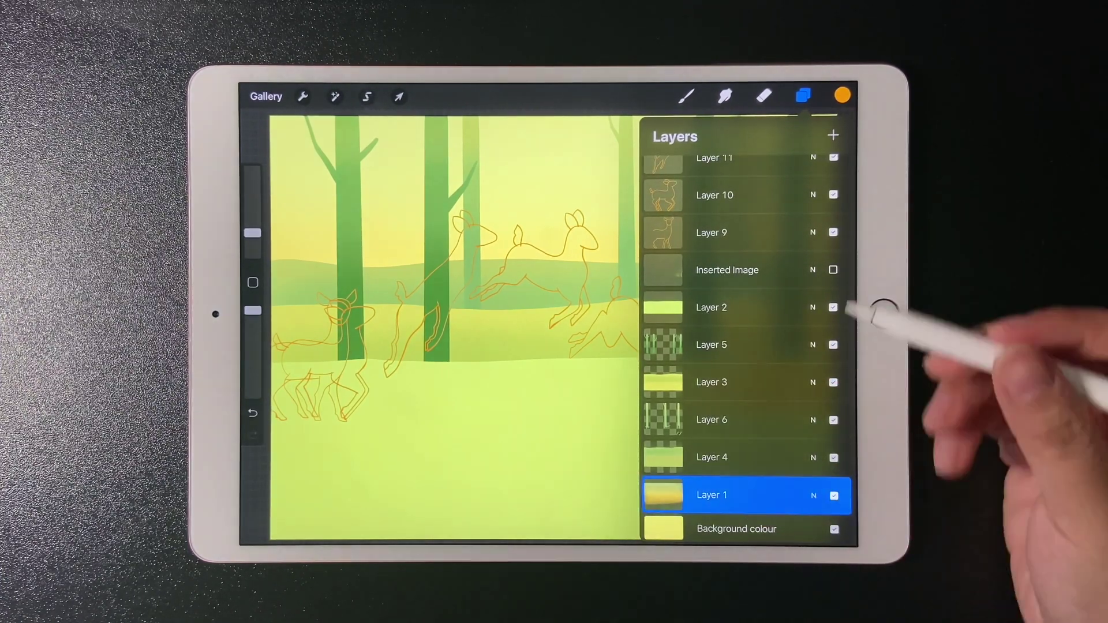
Step: Pick yellow, enlarge the brush, and merge Layers 2, 5, 3, 6 and 4 into Layer 1
{"action": "left_click", "coordinate": [843, 95]}
{"action": "left_click", "coordinate": [686, 97]}
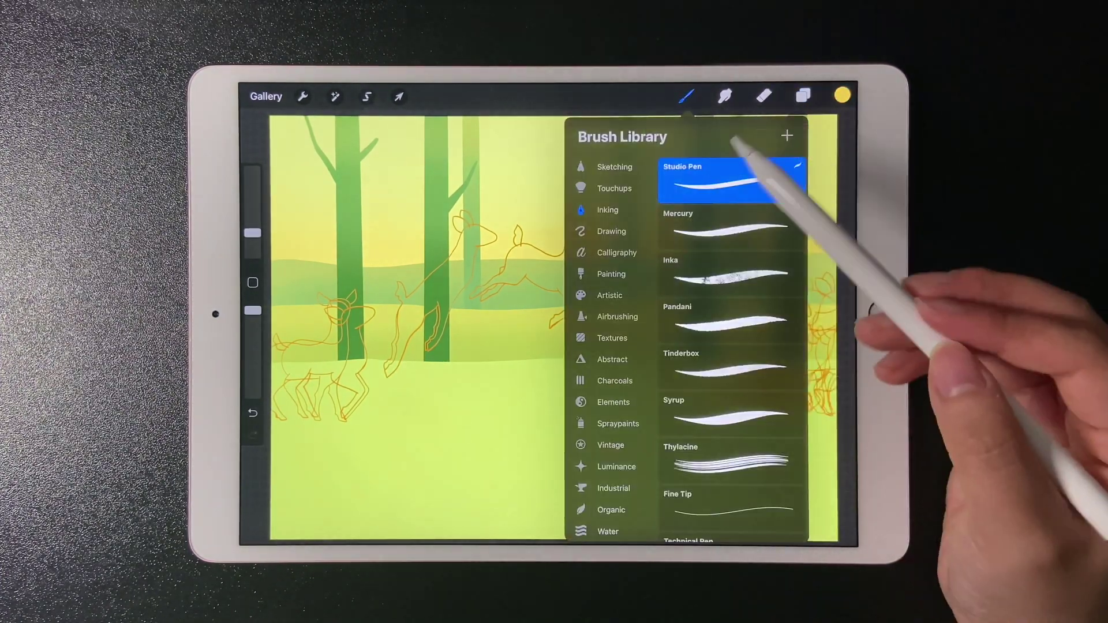
{"action": "left_click", "coordinate": [609, 188]}
{"action": "left_click", "coordinate": [520, 472]}
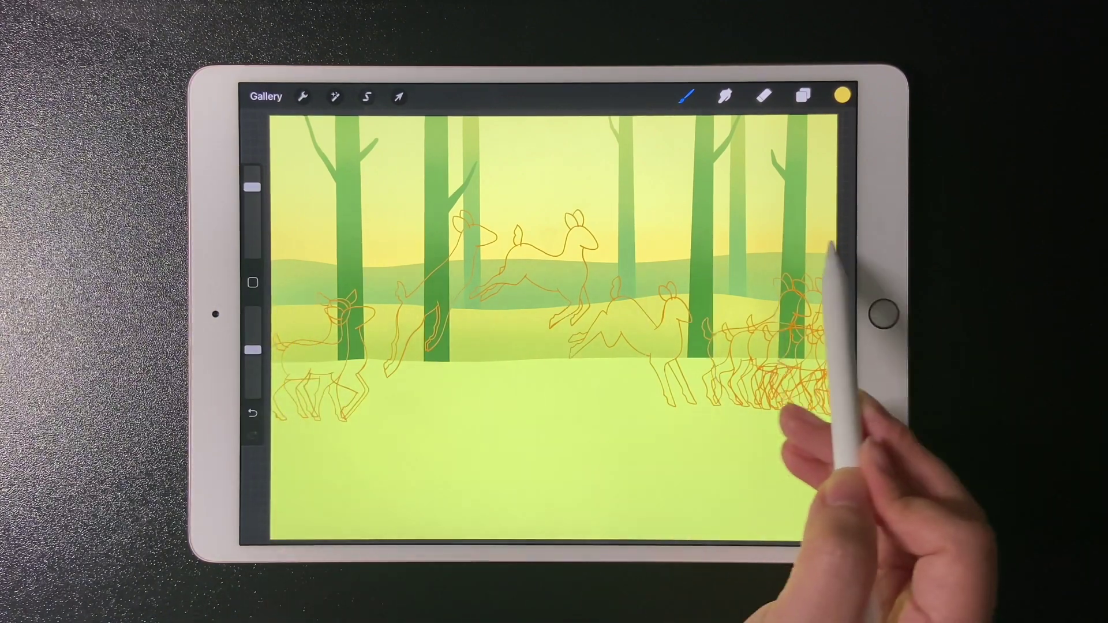
{"action": "left_click_drag", "start_coordinate": [252, 186], "coordinate": [251, 171]}
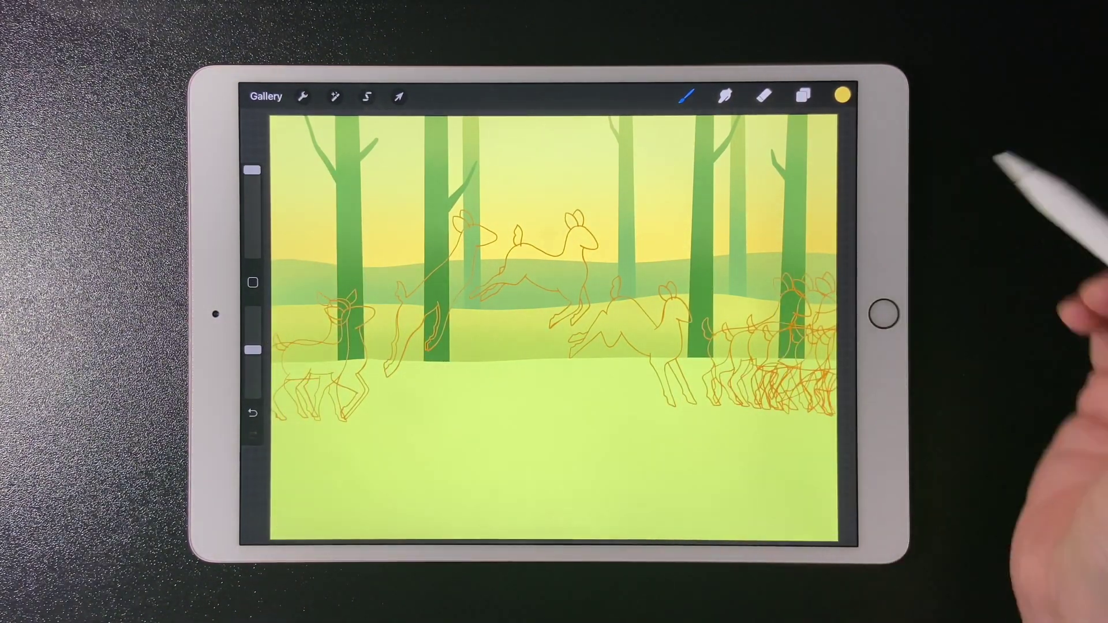
{"action": "left_click", "coordinate": [804, 96]}
{"action": "scroll", "coordinate": [762, 316], "scroll_direction": "down", "scroll_amount": 1}
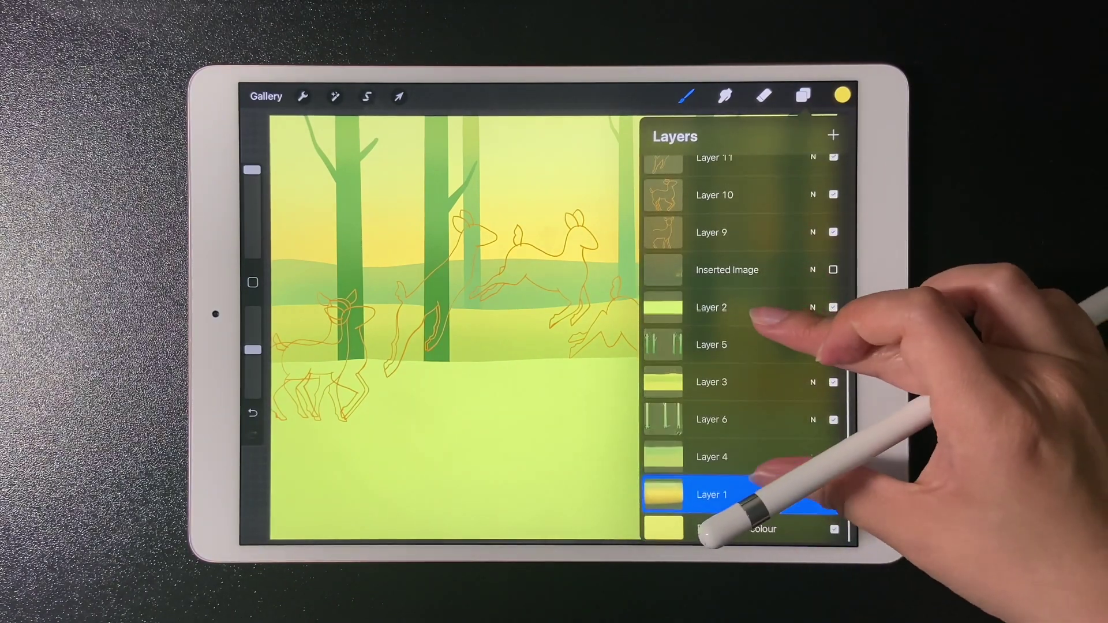
{"action": "left_click_drag", "start_coordinate": [753, 312], "coordinate": [754, 472]}
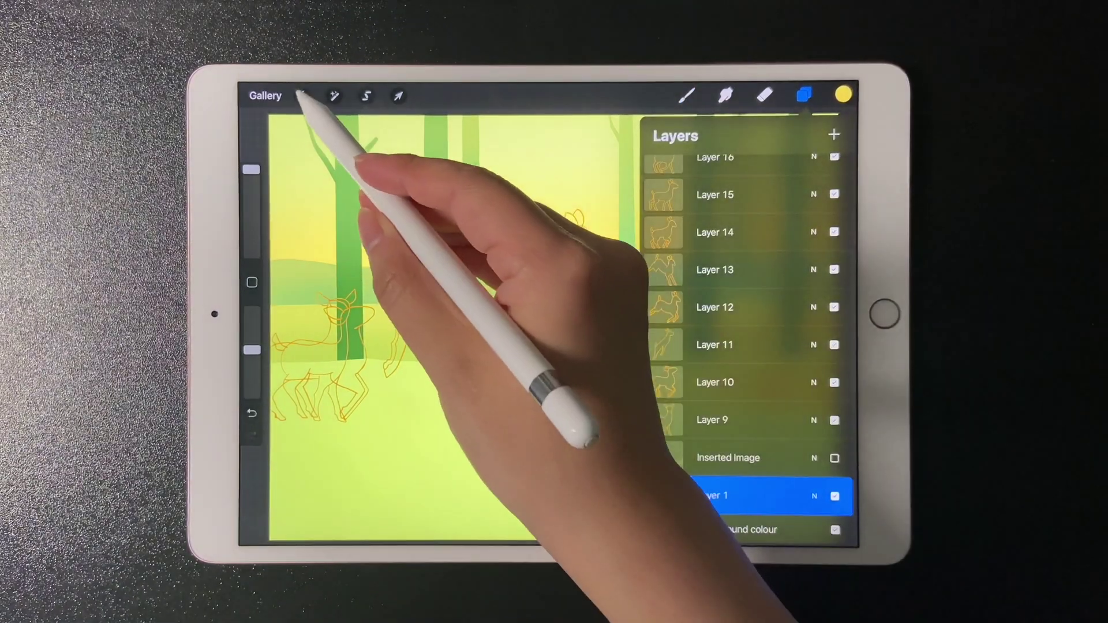
Step: Turn on Animation Assist to show the frame timeline
{"action": "left_click", "coordinate": [302, 96]}
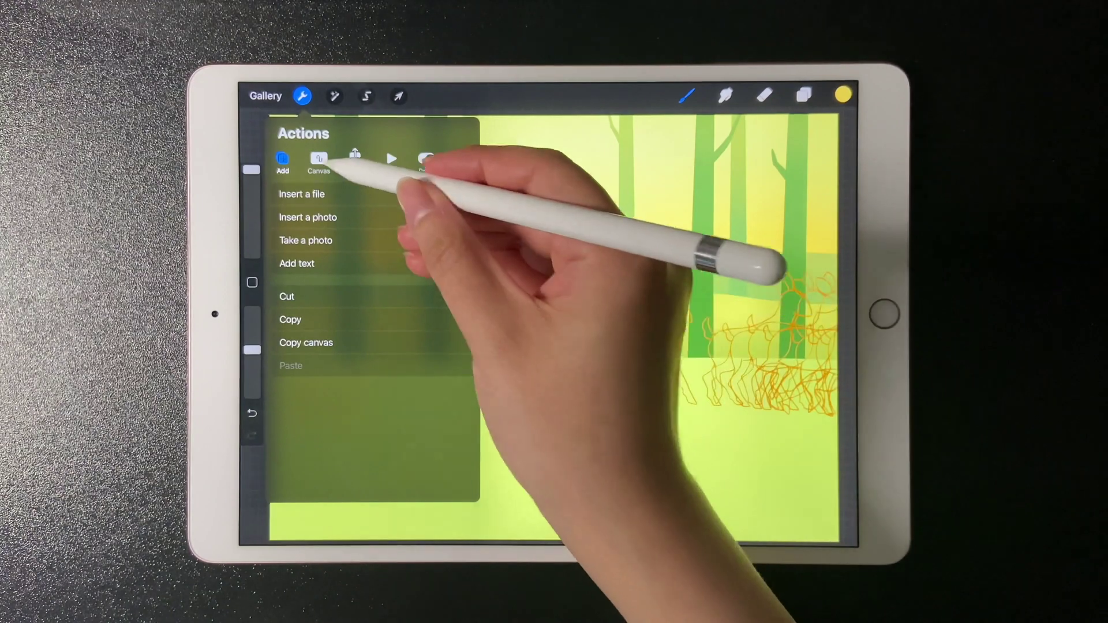
{"action": "left_click", "coordinate": [319, 160]}
{"action": "left_click", "coordinate": [454, 227]}
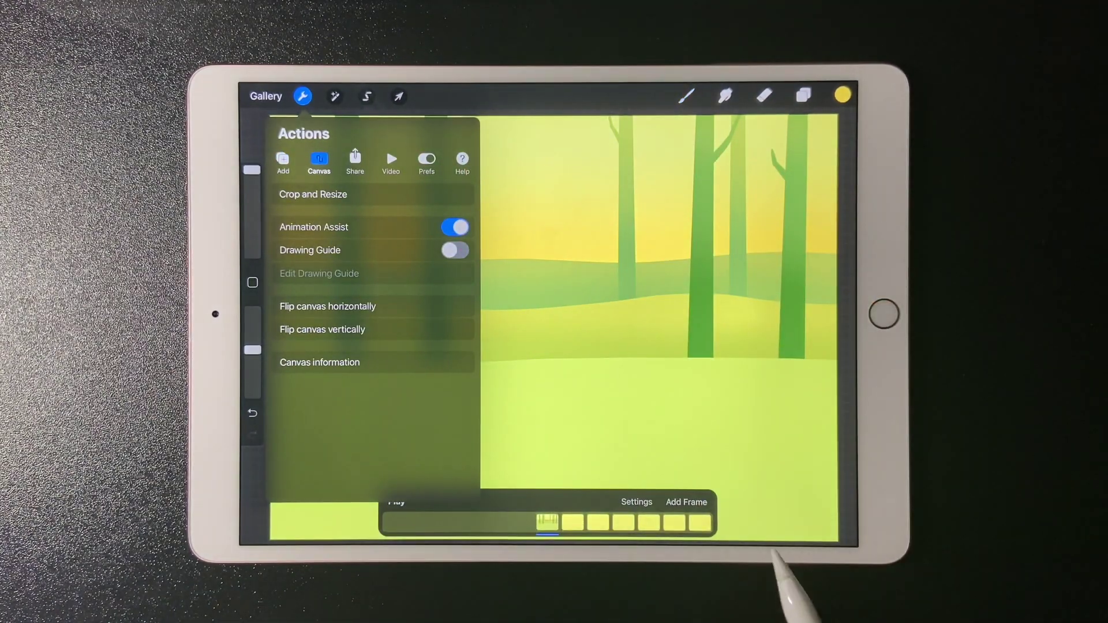
Step: Select Layer 9 and set playback to 6 fps with 8 onion-skin frames at 41%
{"action": "left_click", "coordinate": [547, 522]}
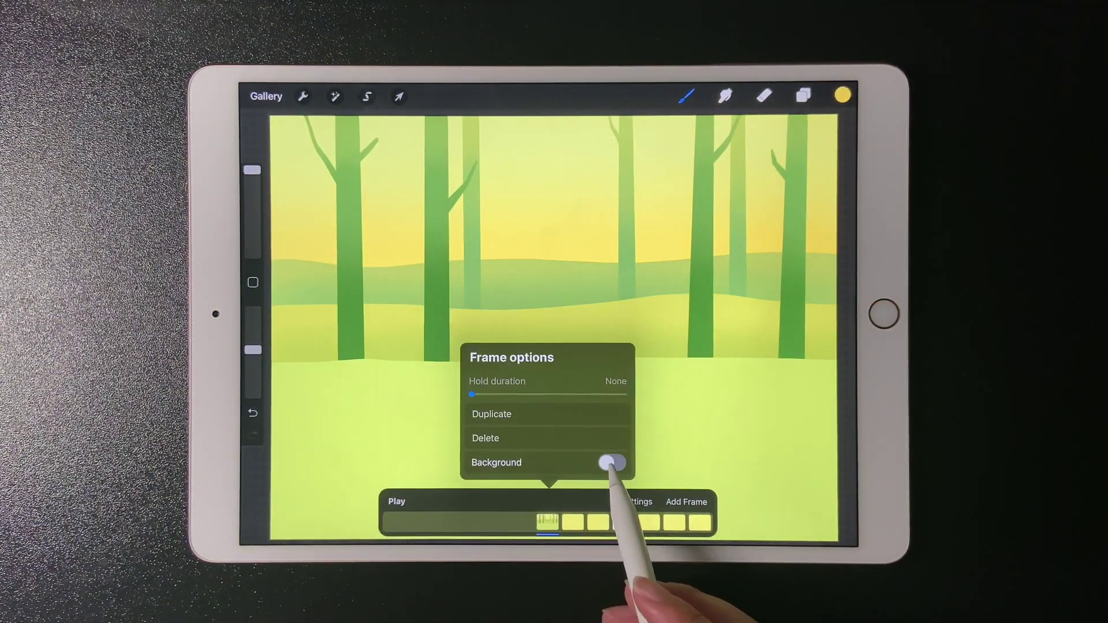
{"action": "left_click", "coordinate": [611, 464]}
{"action": "left_click", "coordinate": [804, 97]}
{"action": "left_click", "coordinate": [834, 173]}
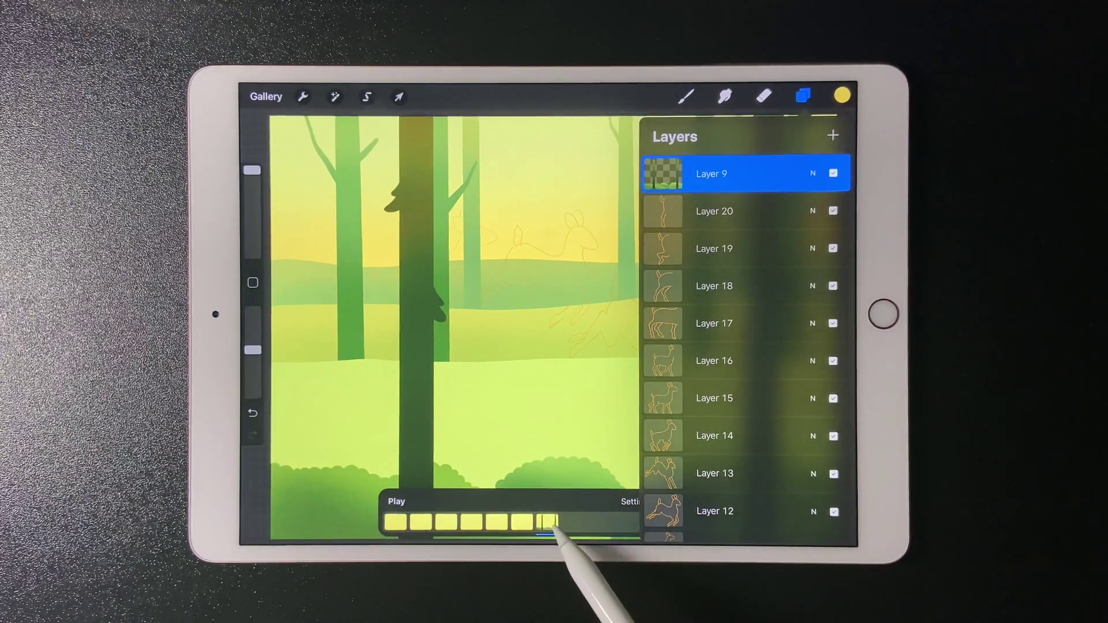
{"action": "left_click", "coordinate": [547, 522]}
{"action": "left_click", "coordinate": [606, 459]}
{"action": "left_click", "coordinate": [637, 502]}
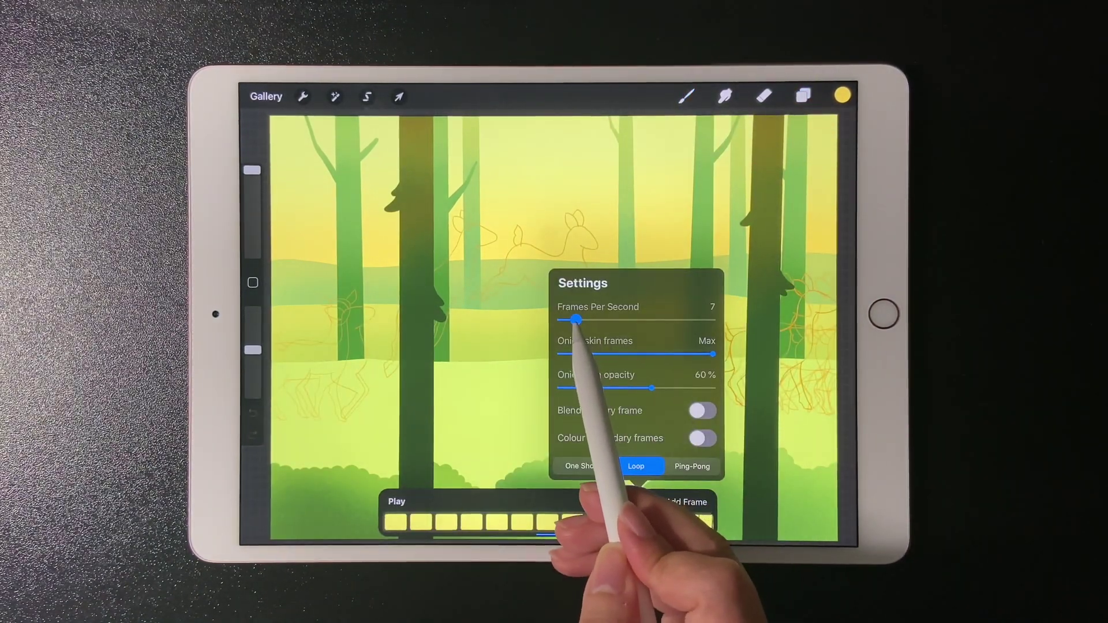
{"action": "left_click", "coordinate": [396, 506]}
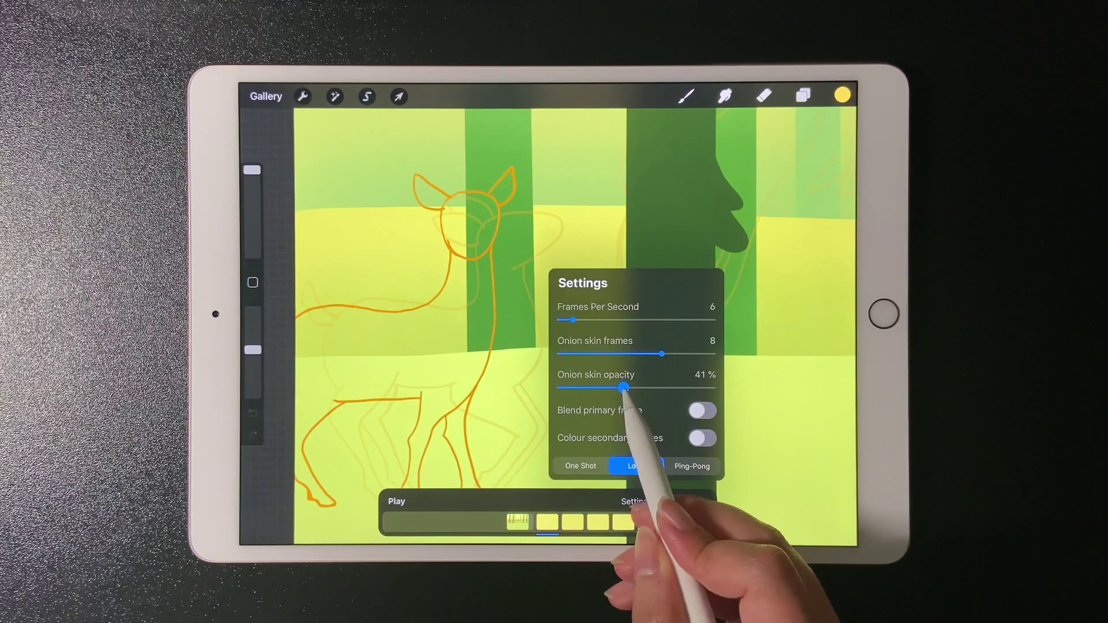
Step: Fill the standing deer orange and add a darker shadow under its jaw
{"action": "left_click", "coordinate": [532, 459]}
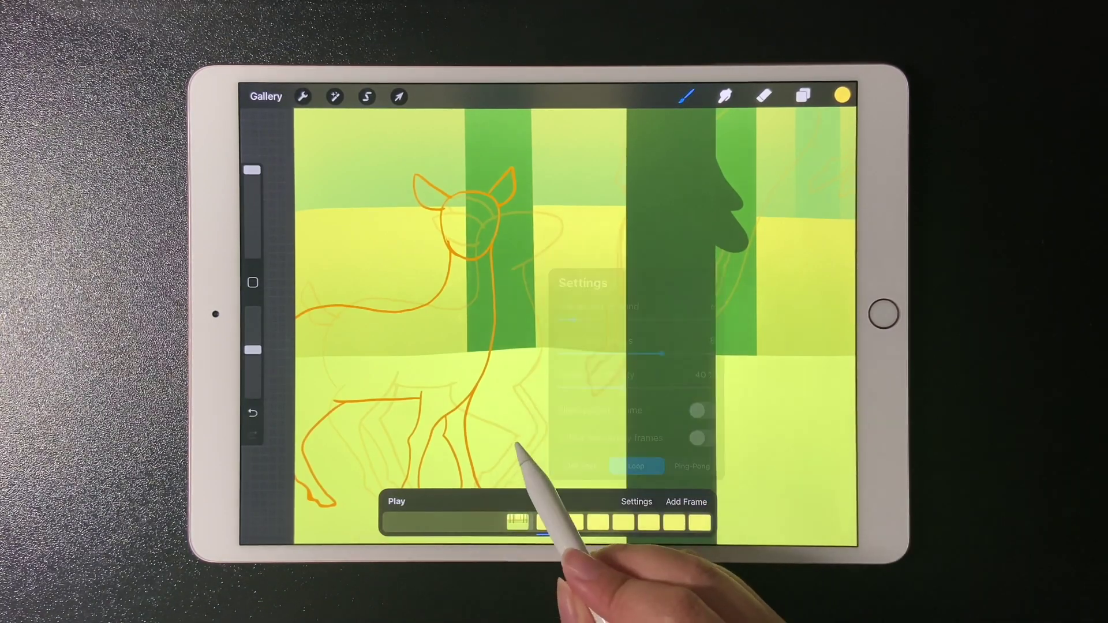
{"action": "left_click_drag", "start_coordinate": [842, 95], "coordinate": [469, 186]}
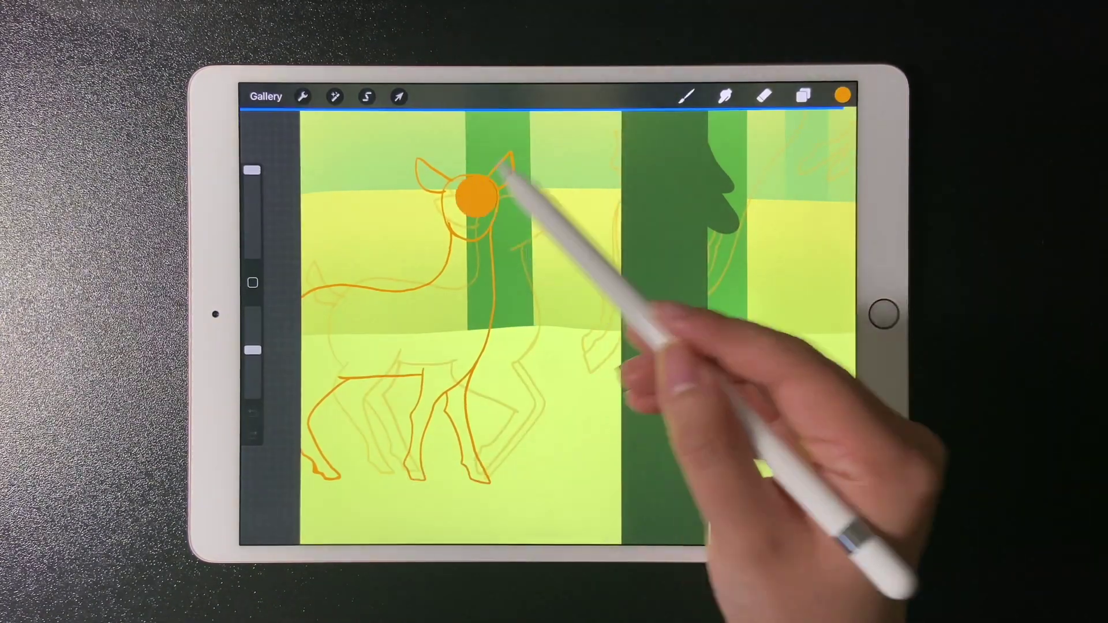
{"action": "left_click", "coordinate": [842, 95]}
{"action": "left_click_drag", "start_coordinate": [842, 96], "coordinate": [470, 421]}
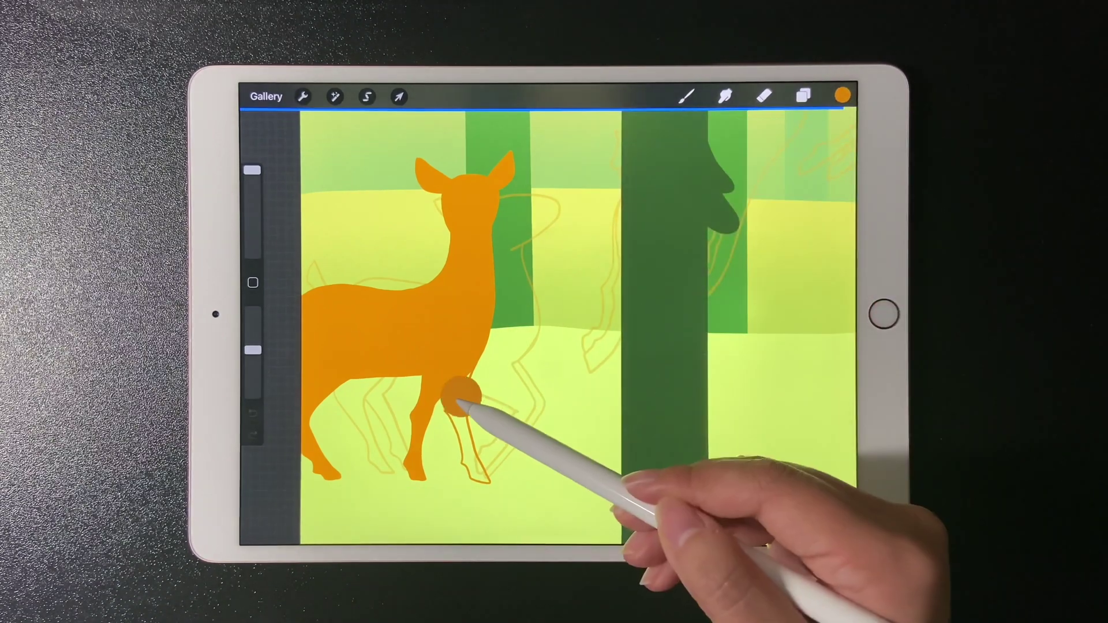
{"action": "left_click", "coordinate": [804, 95]}
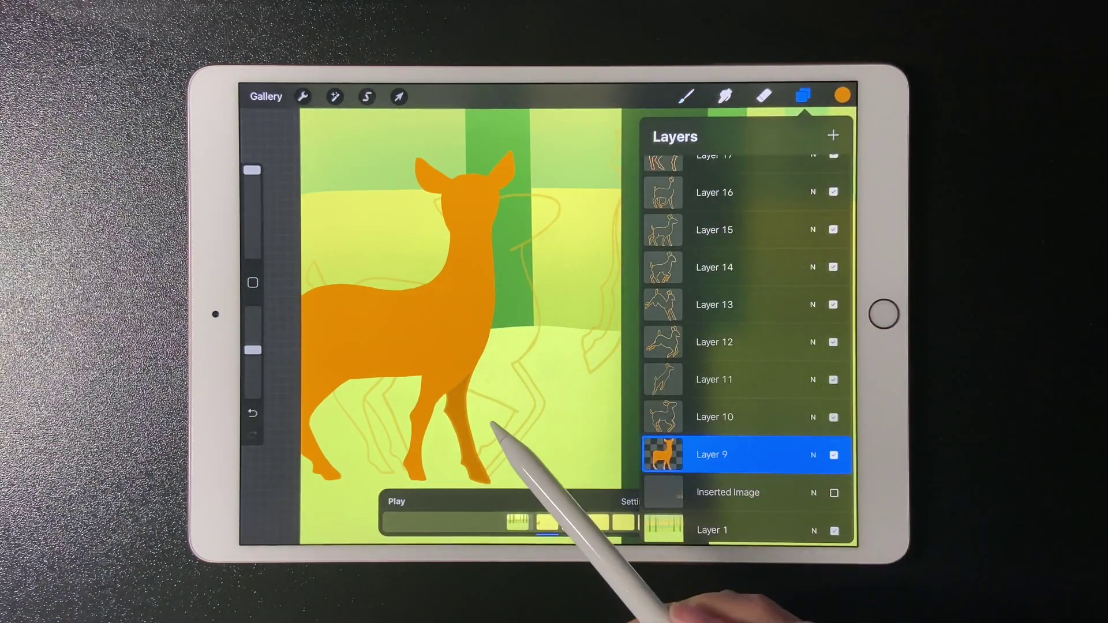
{"action": "left_click", "coordinate": [445, 394]}
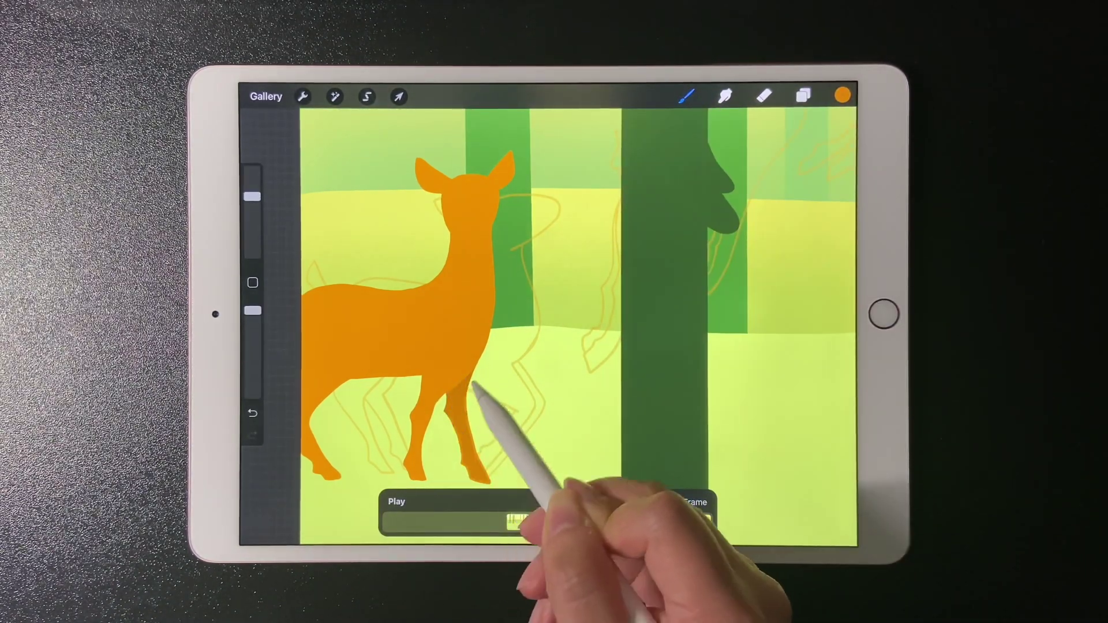
{"action": "scroll", "coordinate": [554, 329], "scroll_direction": "up", "scroll_amount": 5}
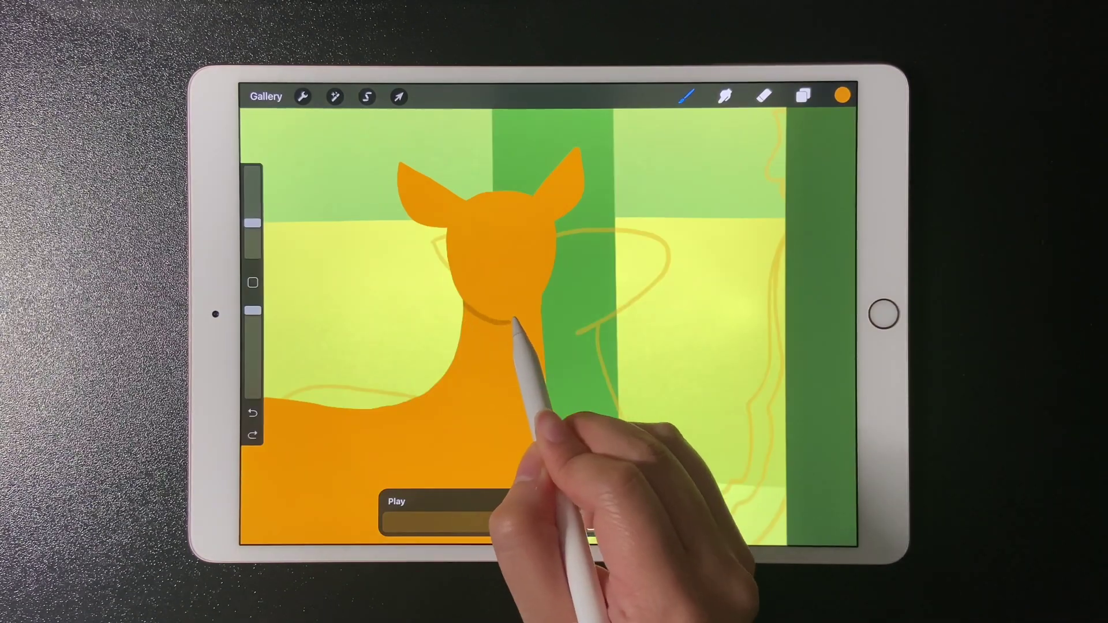
{"action": "mouse_move", "coordinate": [514, 321]}
{"action": "left_mouse_down"}
{"action": "mouse_move", "coordinate": [544, 296]}
{"action": "mouse_move", "coordinate": [460, 322]}
{"action": "left_mouse_up"}
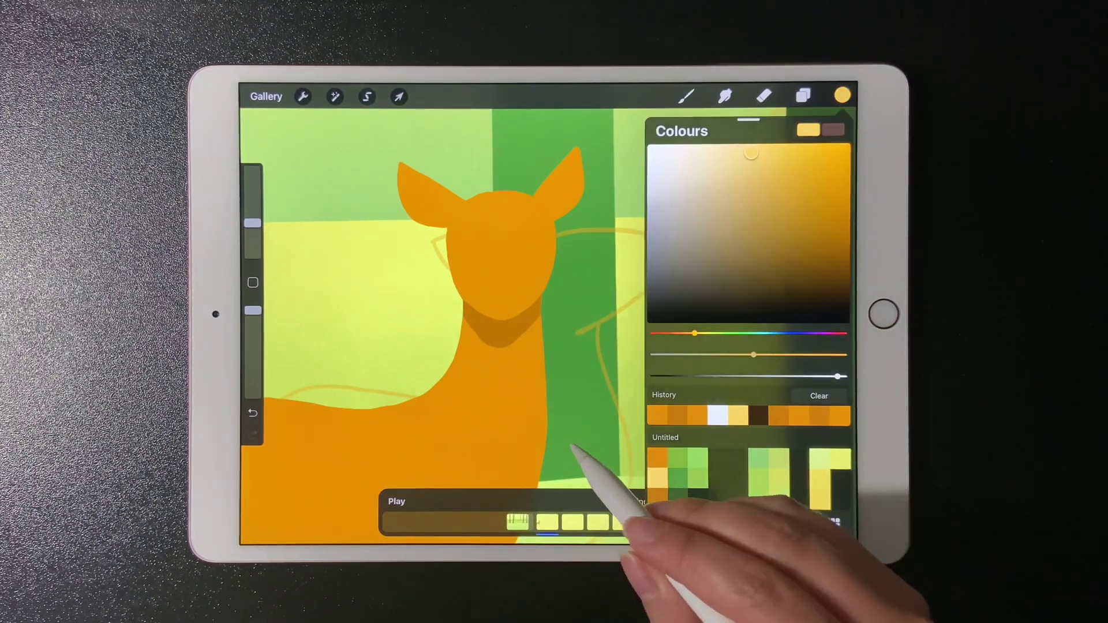
Step: Paint cream inside both ears and tidy their edges with orange
{"action": "left_click", "coordinate": [421, 173]}
{"action": "left_click_drag", "start_coordinate": [402, 169], "coordinate": [460, 204]}
{"action": "left_click_drag", "start_coordinate": [576, 154], "coordinate": [537, 197]}
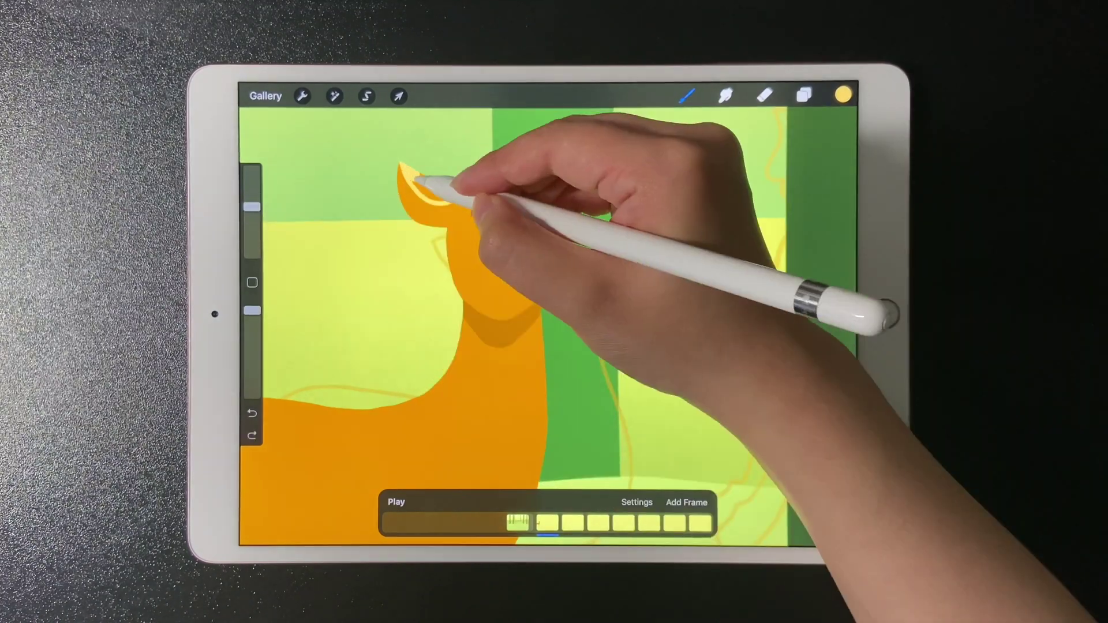
{"action": "left_click_drag", "start_coordinate": [420, 181], "coordinate": [432, 186]}
{"action": "left_click_drag", "start_coordinate": [564, 185], "coordinate": [571, 154]}
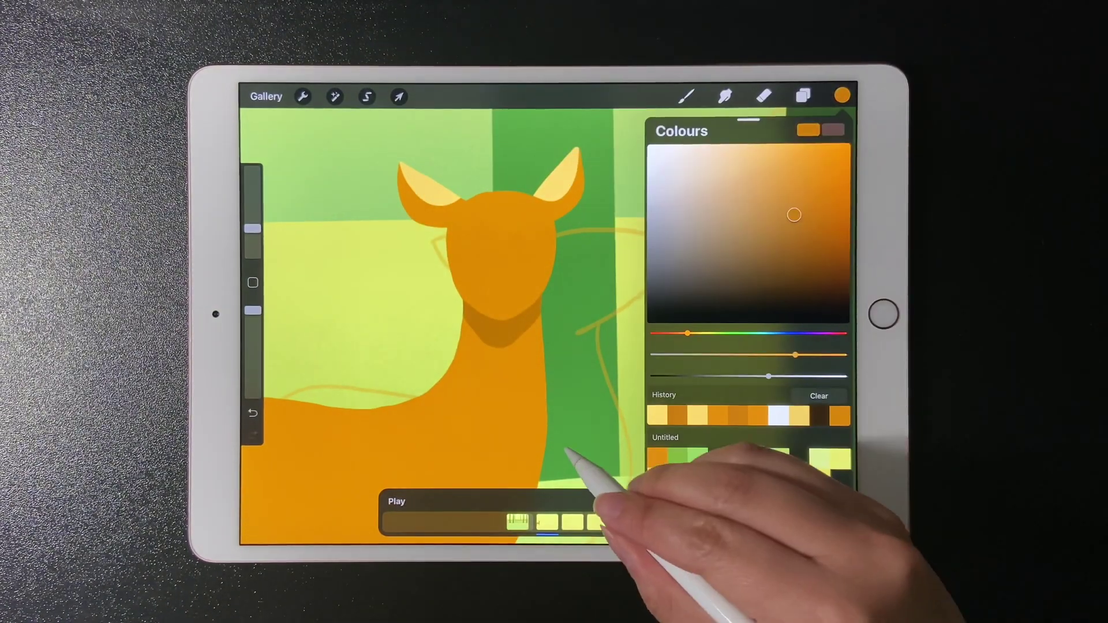
{"action": "left_click", "coordinate": [407, 169]}
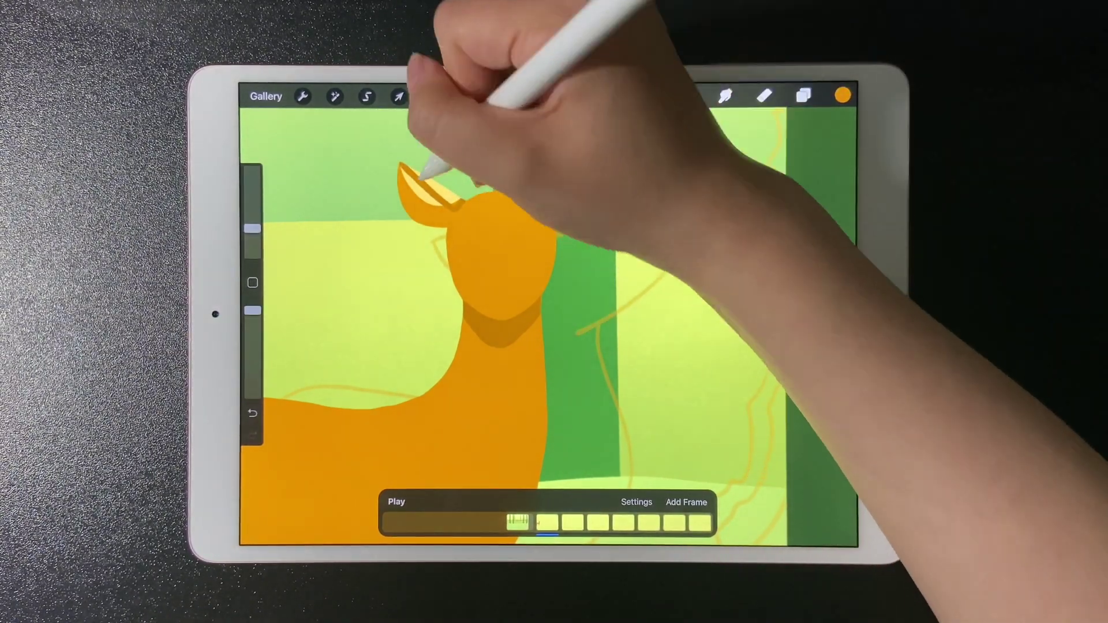
{"action": "left_click_drag", "start_coordinate": [421, 178], "coordinate": [441, 187]}
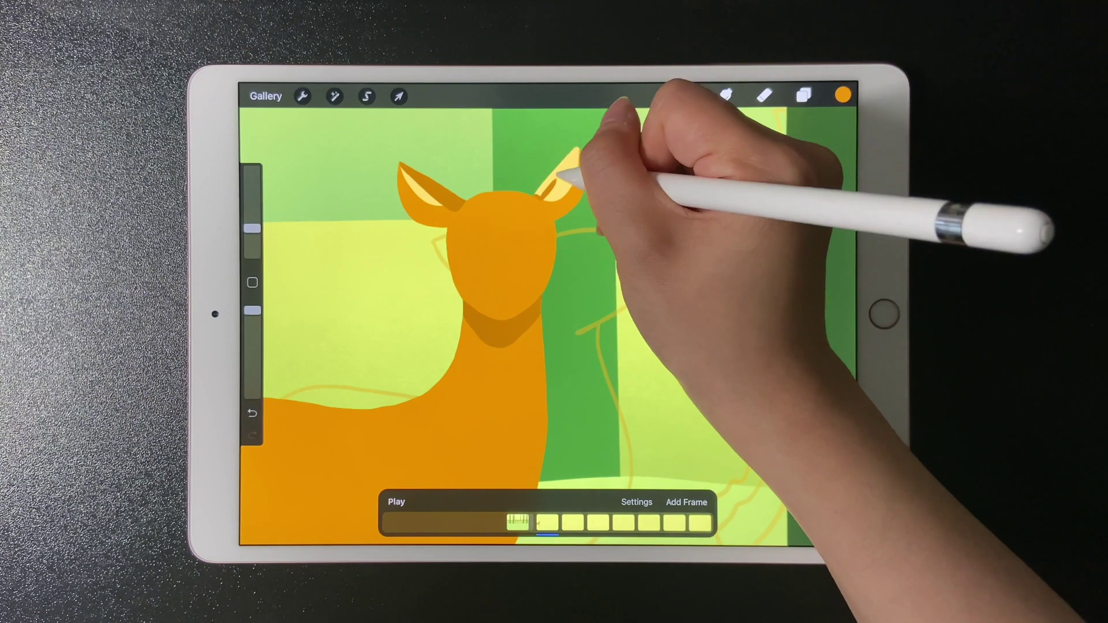
{"action": "left_click_drag", "start_coordinate": [564, 185], "coordinate": [555, 177]}
{"action": "key", "text": "ctrl+z"}
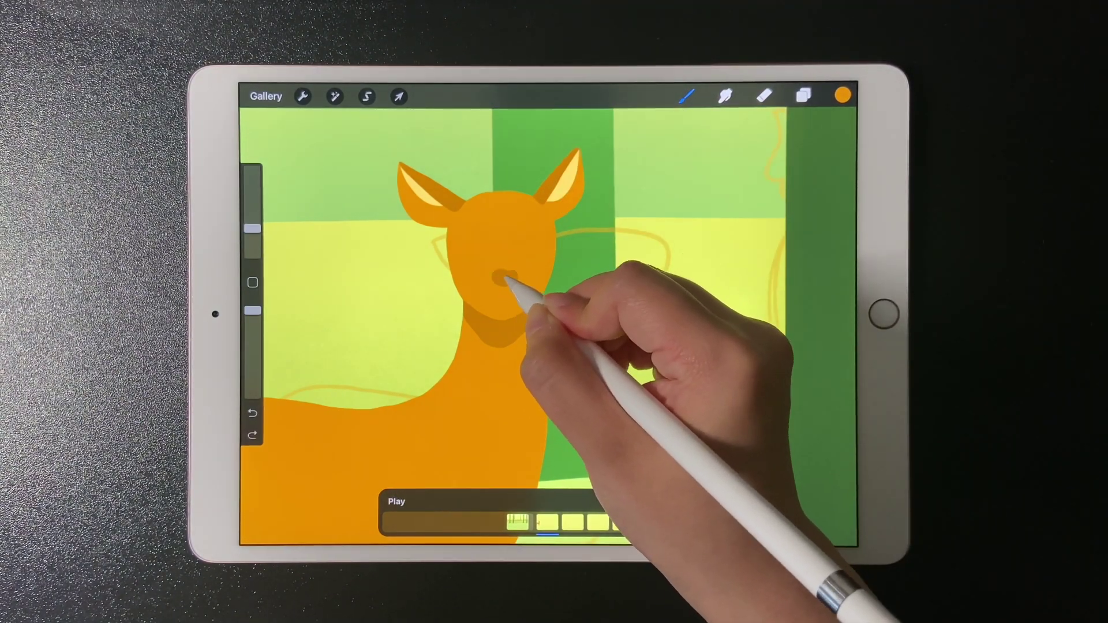
Step: Paint a dark nose and brown eyes with white highlights
{"action": "mouse_move", "coordinate": [510, 287]}
{"action": "left_mouse_down"}
{"action": "mouse_move", "coordinate": [459, 247]}
{"action": "mouse_move", "coordinate": [546, 269]}
{"action": "left_mouse_up"}
{"action": "left_click_drag", "start_coordinate": [260, 240], "coordinate": [260, 234]}
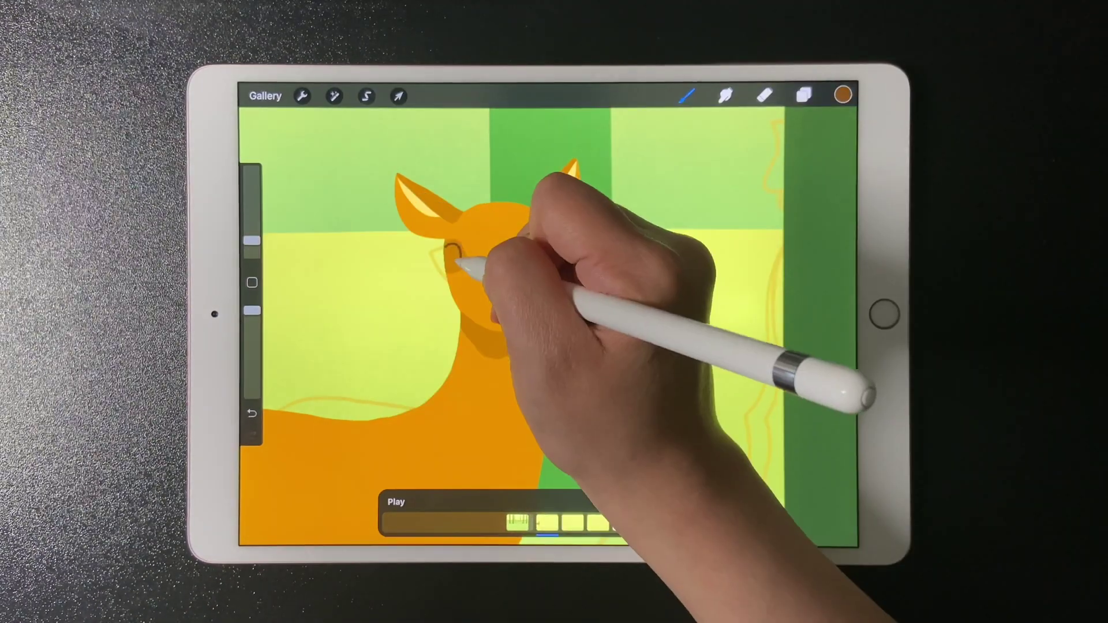
{"action": "left_click_drag", "start_coordinate": [454, 260], "coordinate": [443, 251]}
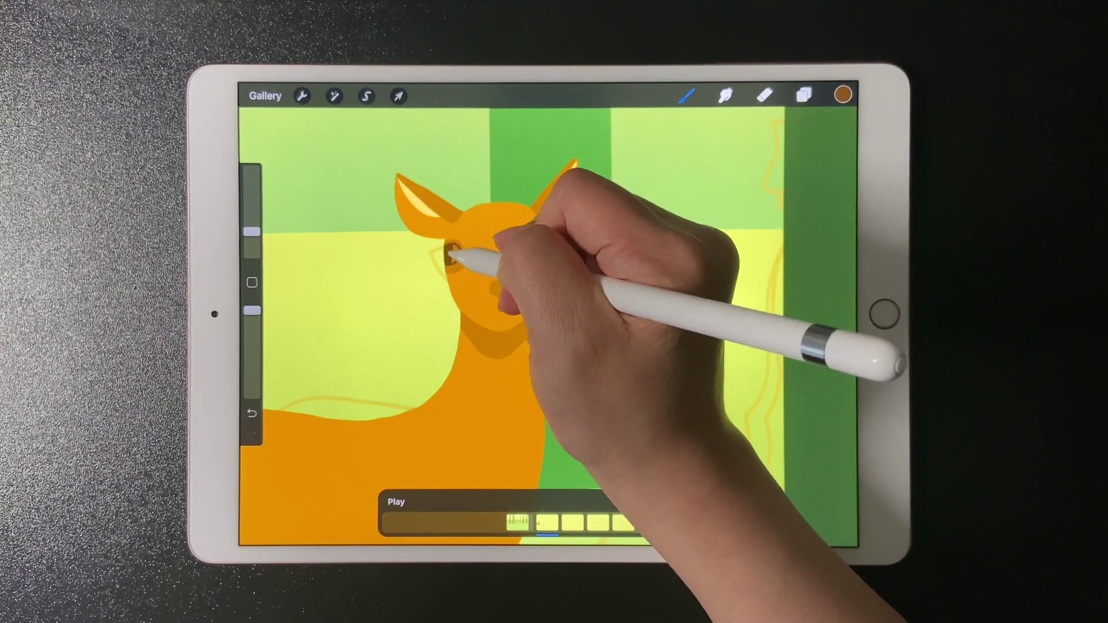
{"action": "left_click_drag", "start_coordinate": [543, 251], "coordinate": [555, 247]}
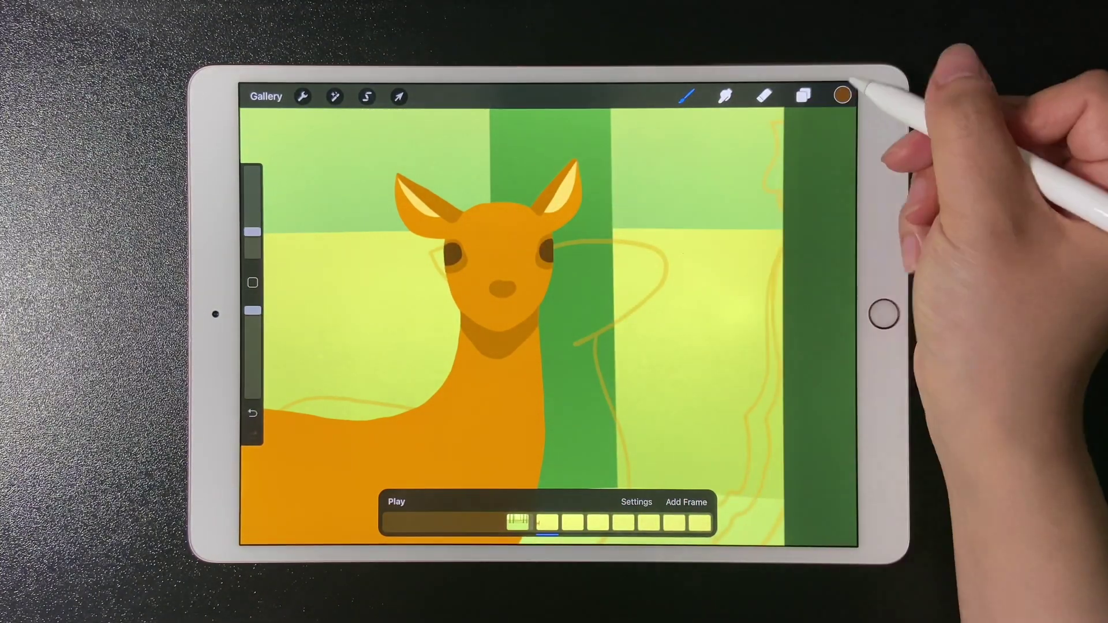
{"action": "left_click", "coordinate": [842, 96]}
{"action": "left_click", "coordinate": [787, 128]}
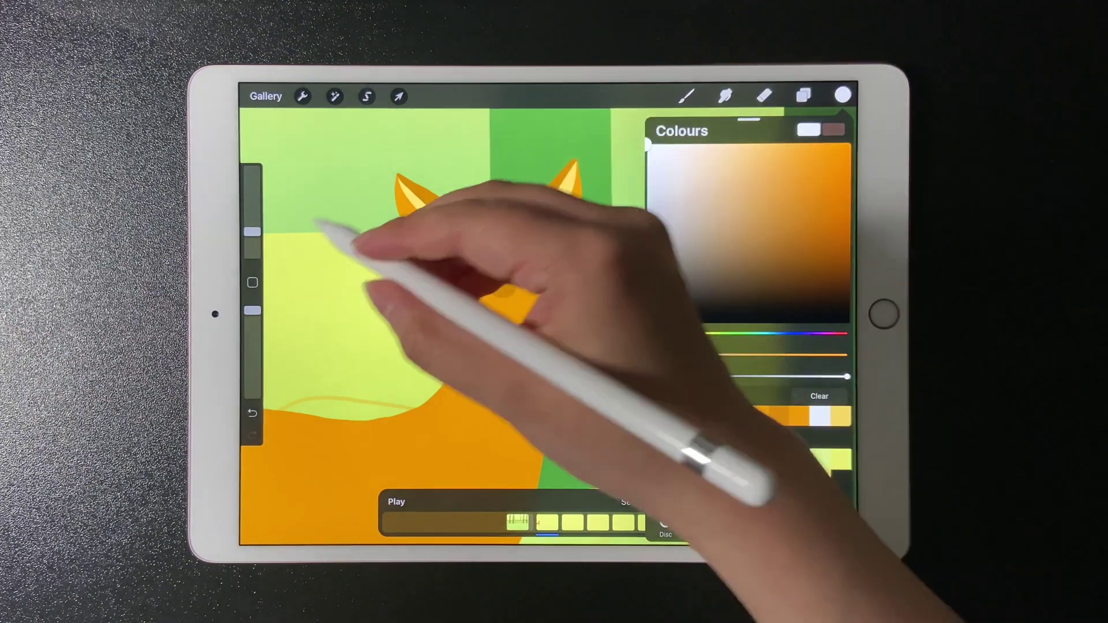
{"action": "left_click", "coordinate": [450, 251]}
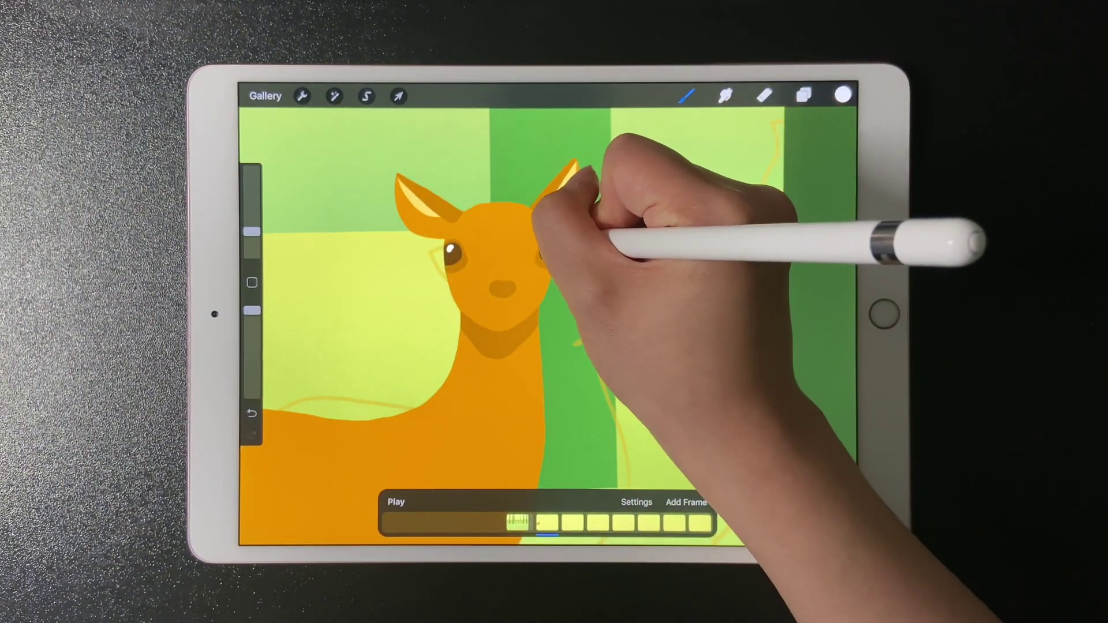
{"action": "left_click", "coordinate": [547, 247]}
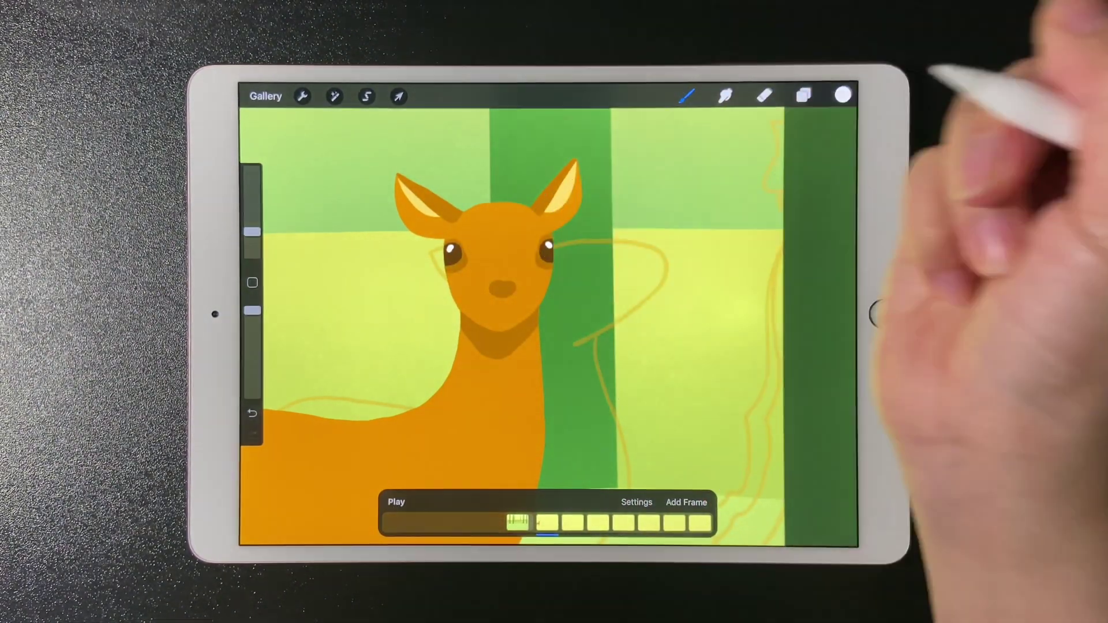
{"action": "left_click", "coordinate": [505, 298]}
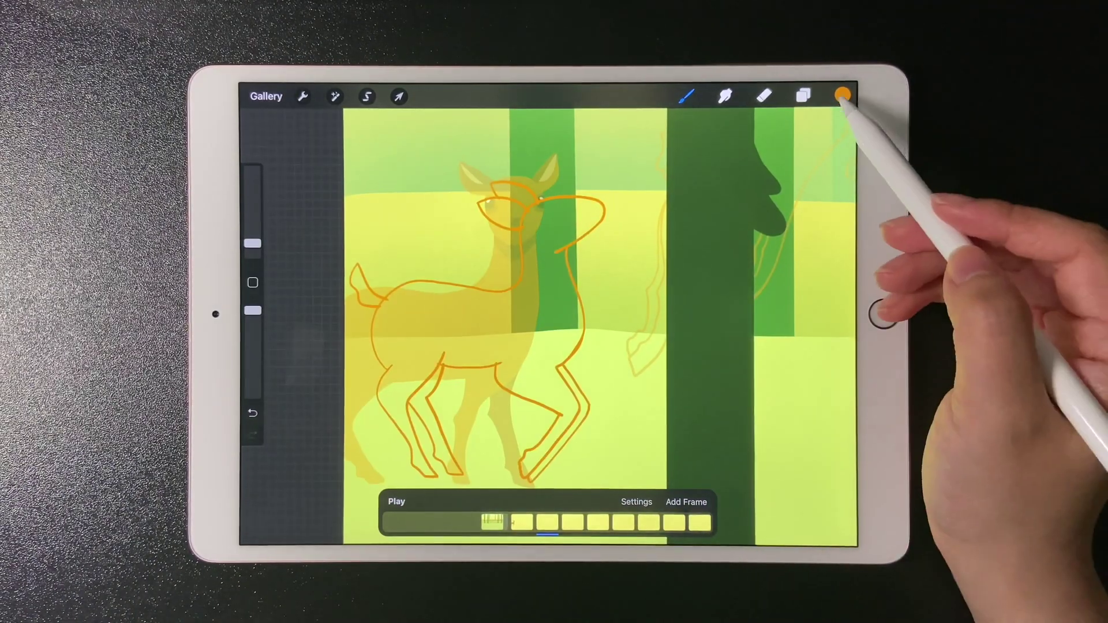
Step: Fill the leaping deer's body, legs and ear with orange
{"action": "left_click_drag", "start_coordinate": [843, 95], "coordinate": [555, 243]}
{"action": "left_click", "coordinate": [843, 95]}
{"action": "left_click_drag", "start_coordinate": [843, 95], "coordinate": [567, 398]}
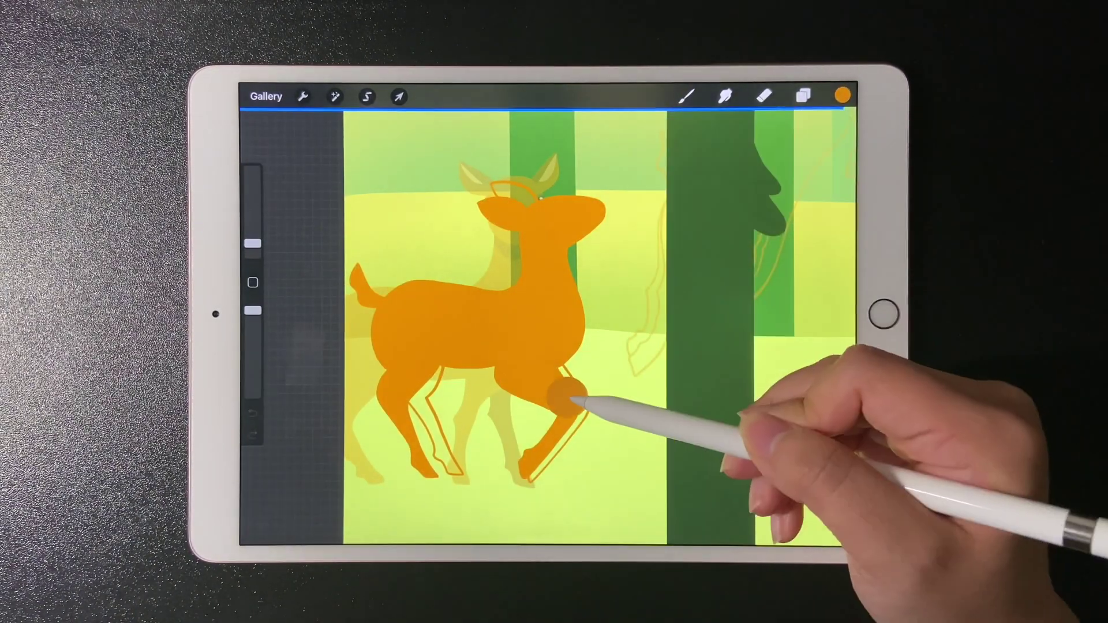
{"action": "left_click_drag", "start_coordinate": [842, 95], "coordinate": [520, 197]}
{"action": "left_click", "coordinate": [803, 95]}
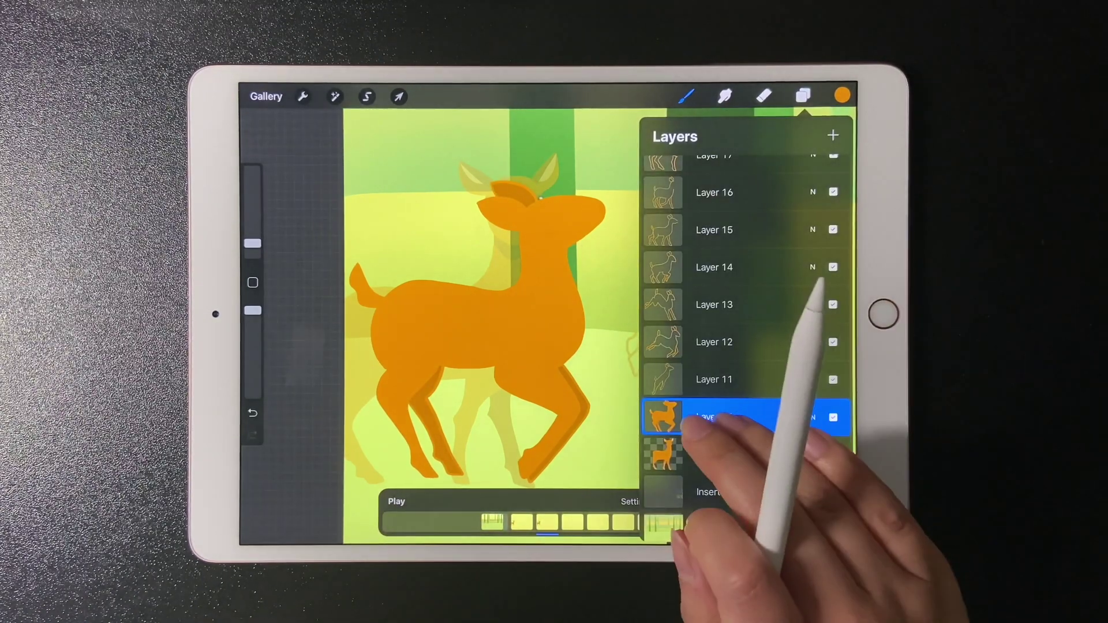
{"action": "left_click", "coordinate": [745, 394]}
{"action": "scroll", "coordinate": [658, 329], "scroll_direction": "up", "scroll_amount": 3}
{"action": "scroll", "coordinate": [658, 329], "scroll_direction": "up", "scroll_amount": 3}
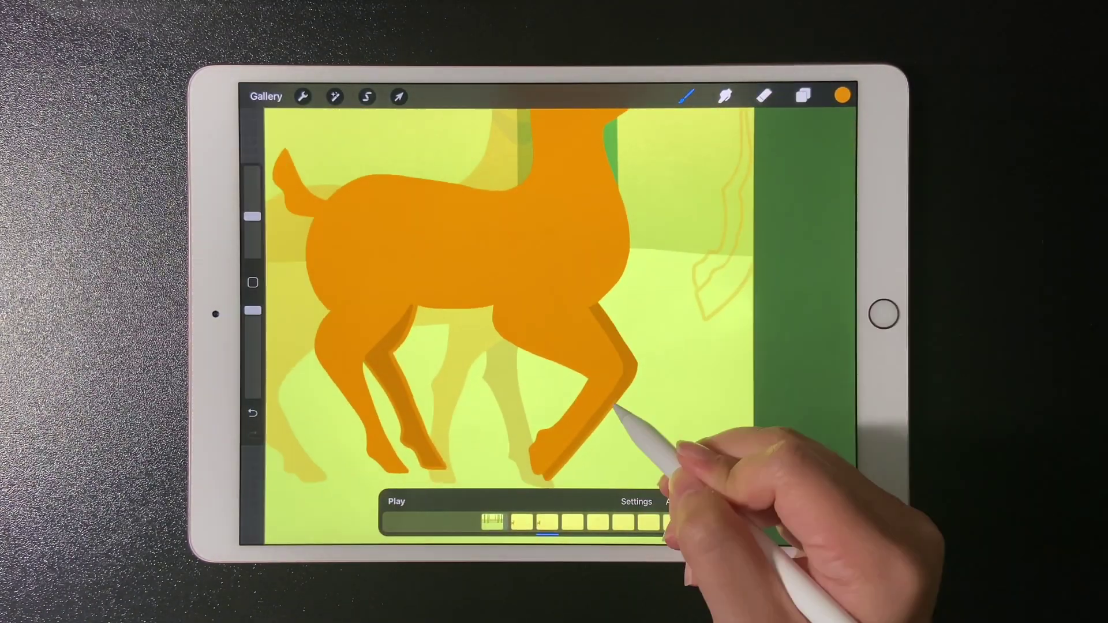
Step: Add darker shading on the far legs, a cream inner ear and a brown eye
{"action": "key", "text": "ctrl+z"}
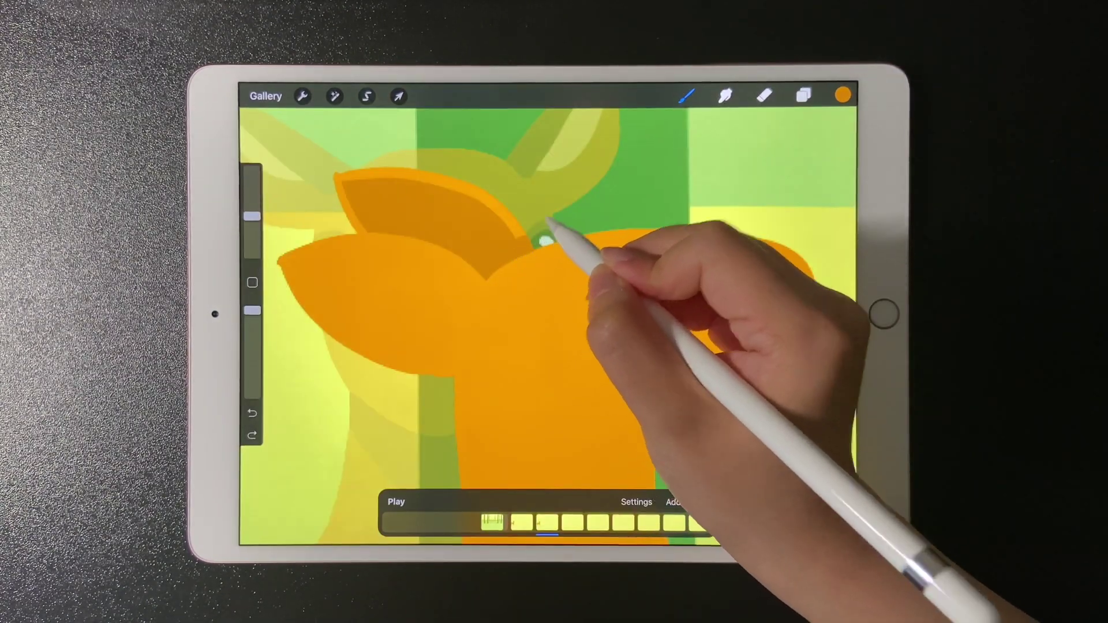
{"action": "left_click_drag", "start_coordinate": [547, 227], "coordinate": [347, 221]}
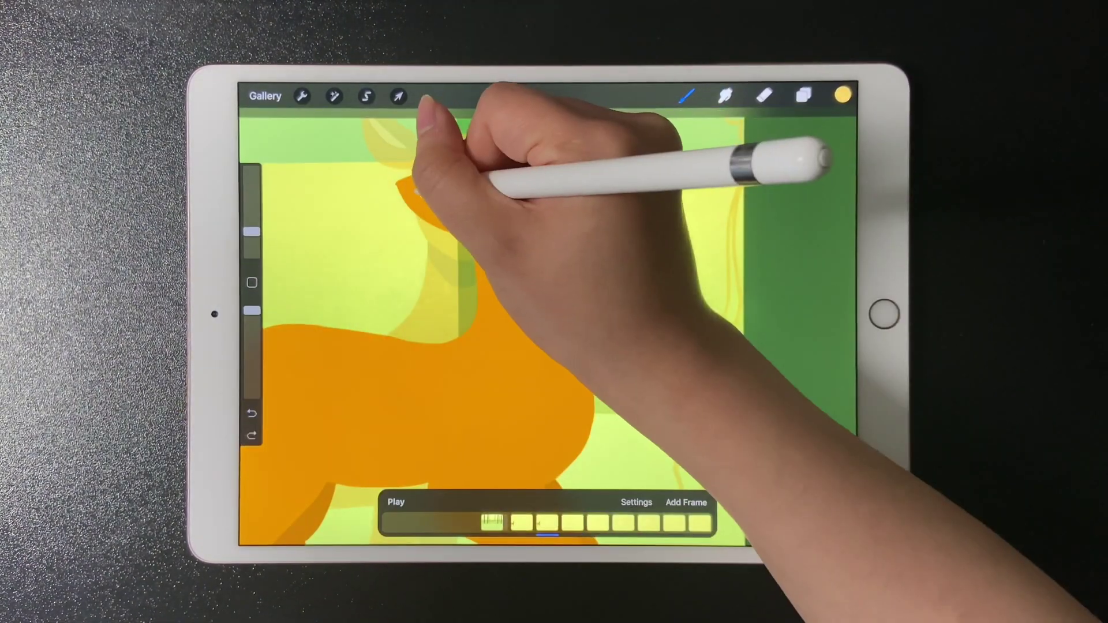
{"action": "left_click_drag", "start_coordinate": [454, 204], "coordinate": [428, 186]}
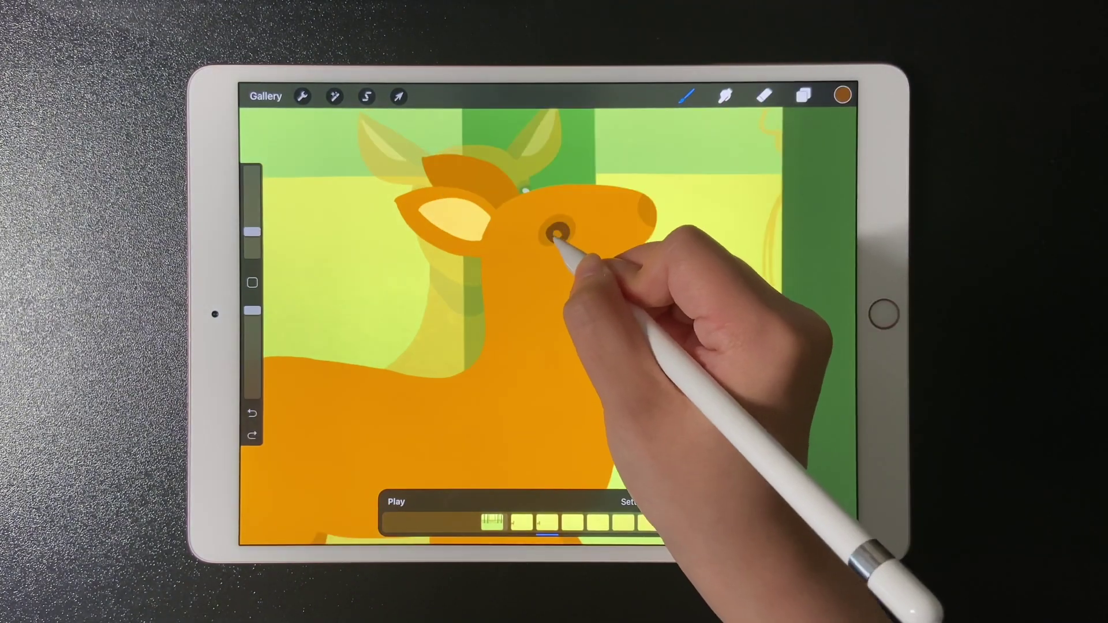
{"action": "left_click_drag", "start_coordinate": [553, 239], "coordinate": [562, 226]}
{"action": "scroll", "coordinate": [693, 329], "scroll_direction": "down", "scroll_amount": 5}
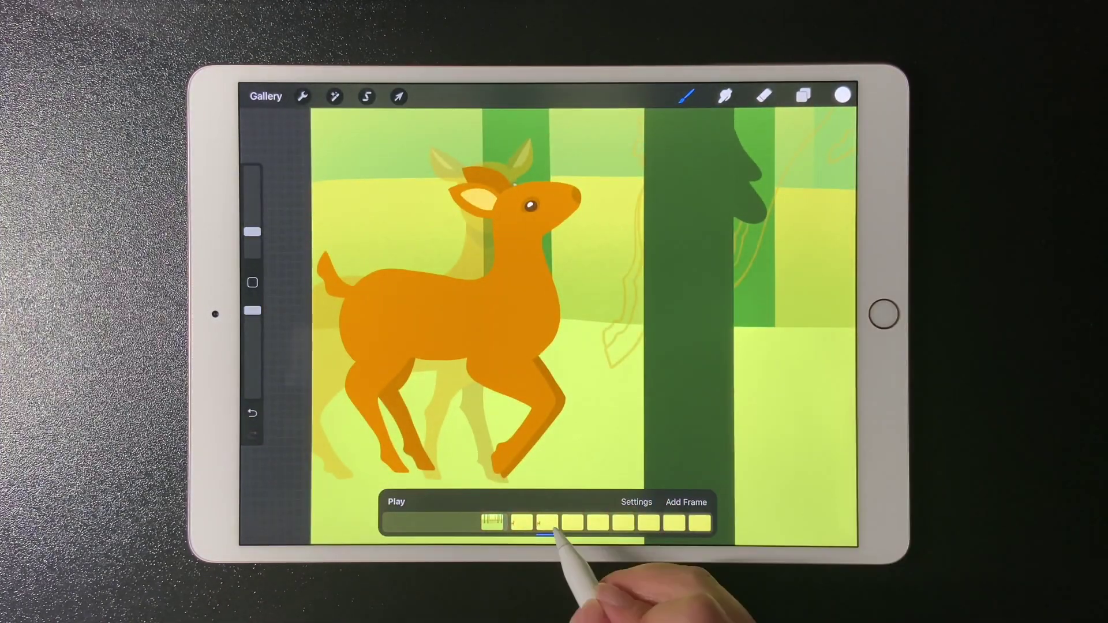
Step: On the next frame, ColorDrop orange into the leaping deer outline layer
{"action": "left_click", "coordinate": [547, 522]}
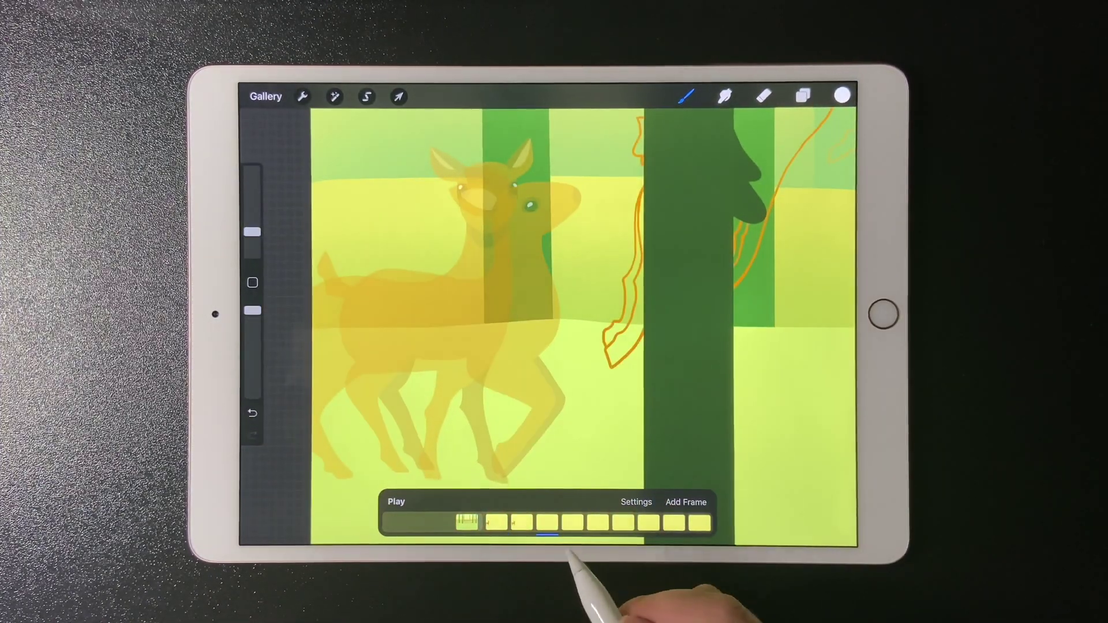
{"action": "scroll", "coordinate": [701, 311], "scroll_direction": "down", "scroll_amount": 3}
{"action": "scroll", "coordinate": [745, 329], "scroll_direction": "up", "scroll_amount": 3}
{"action": "left_click", "coordinate": [802, 95]}
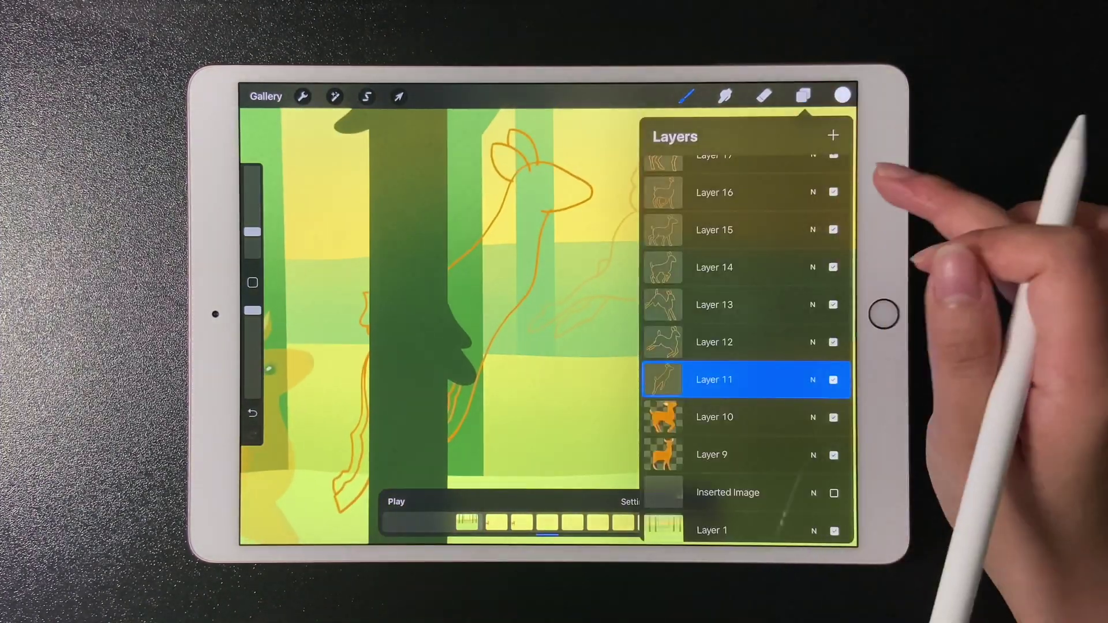
{"action": "scroll", "coordinate": [779, 347], "scroll_direction": "up", "scroll_amount": 5}
{"action": "left_click", "coordinate": [753, 168]}
{"action": "left_click", "coordinate": [843, 95]}
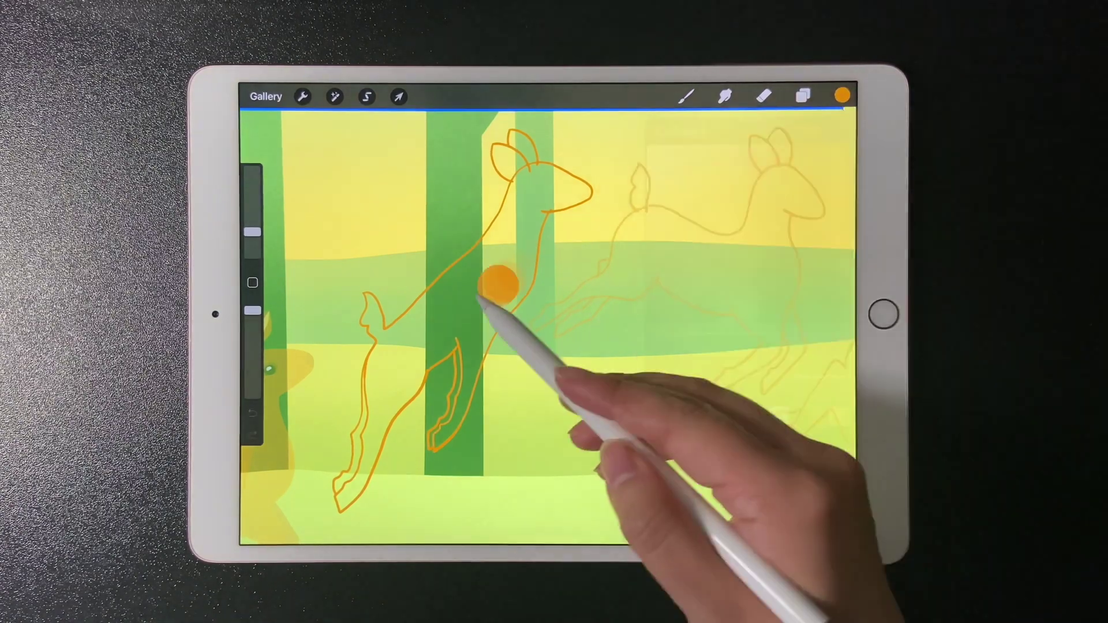
{"action": "left_click", "coordinate": [843, 95]}
{"action": "mouse_move", "coordinate": [842, 95]}
{"action": "left_mouse_down"}
{"action": "mouse_move", "coordinate": [494, 285]}
{"action": "mouse_move", "coordinate": [530, 339]}
{"action": "left_mouse_up"}
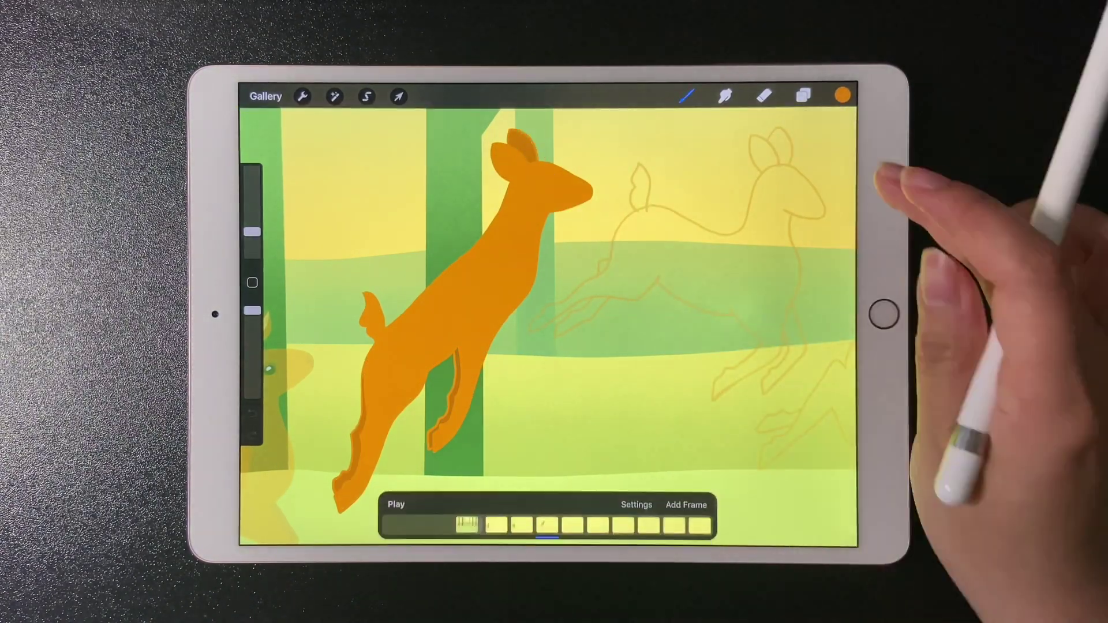
Step: Paint a dark eye on the orange leaping deer
{"action": "left_click", "coordinate": [803, 95]}
{"action": "left_click", "coordinate": [742, 371]}
{"action": "scroll", "coordinate": [554, 312], "scroll_direction": "up", "scroll_amount": 5}
{"action": "left_click", "coordinate": [686, 95]}
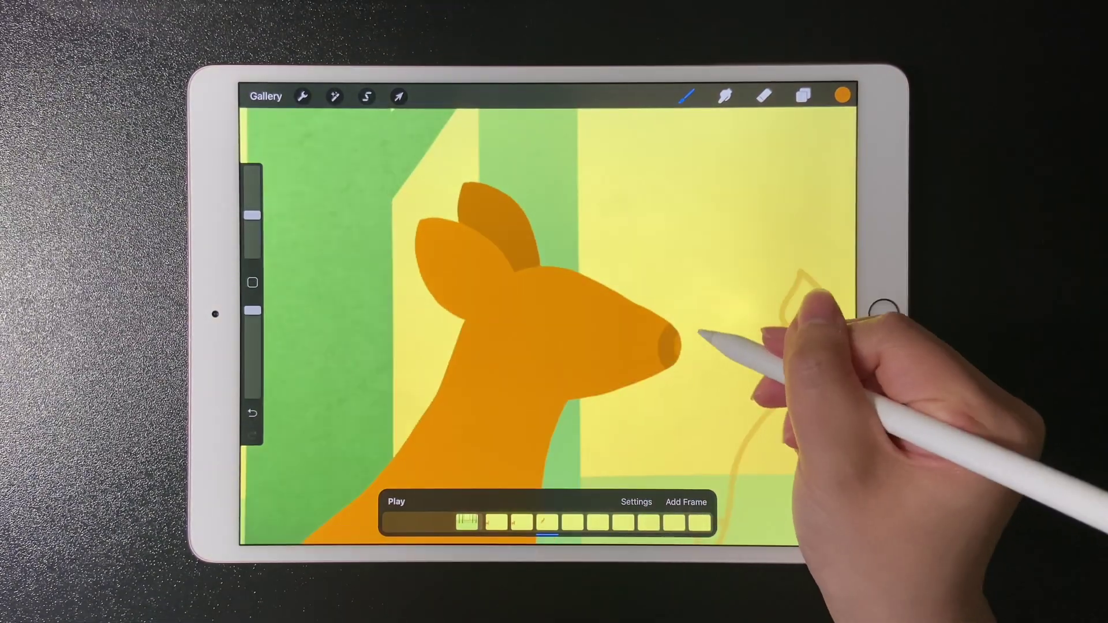
{"action": "left_click_drag", "start_coordinate": [557, 318], "coordinate": [542, 327]}
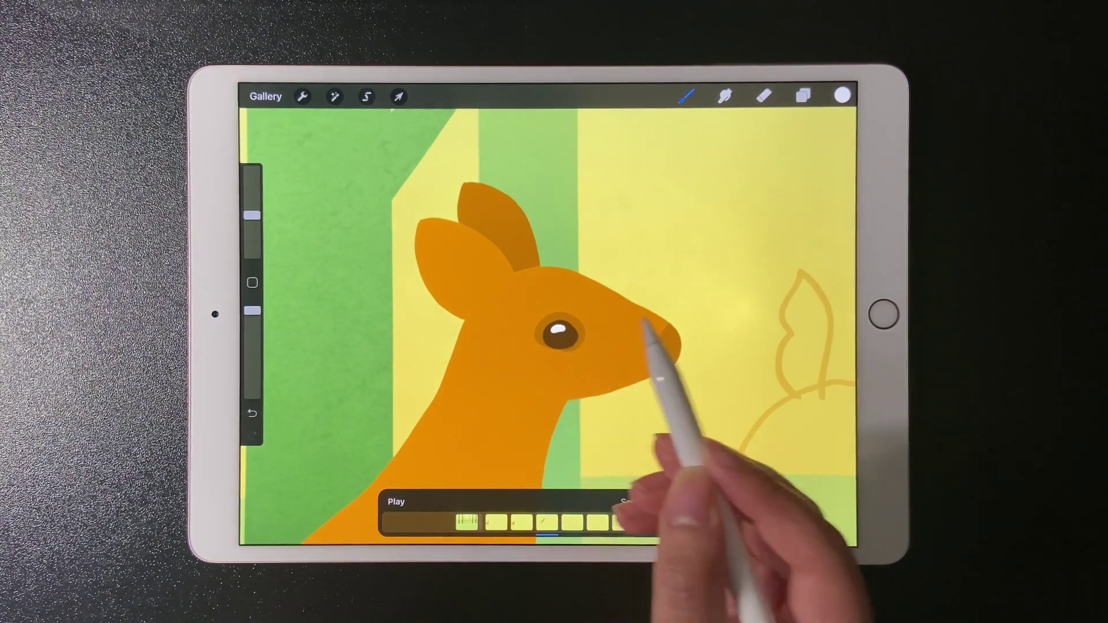
{"action": "scroll", "coordinate": [779, 329], "scroll_direction": "down", "scroll_amount": 5}
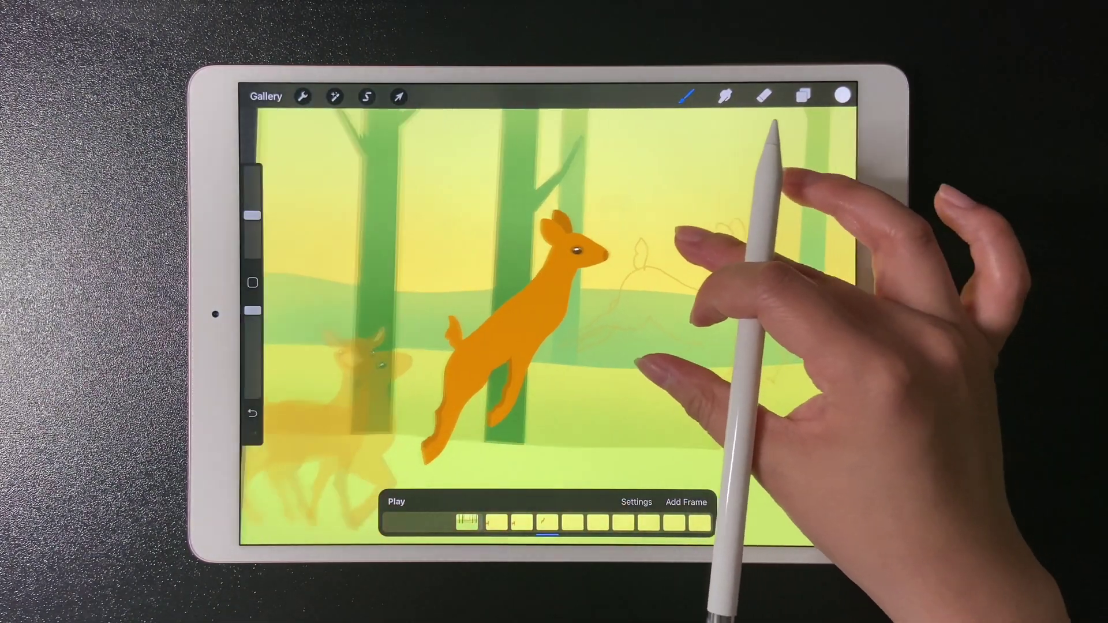
Step: Fill the running deer outline frame with orange
{"action": "left_click_drag", "start_coordinate": [762, 346], "coordinate": [640, 329]}
{"action": "left_click", "coordinate": [547, 522]}
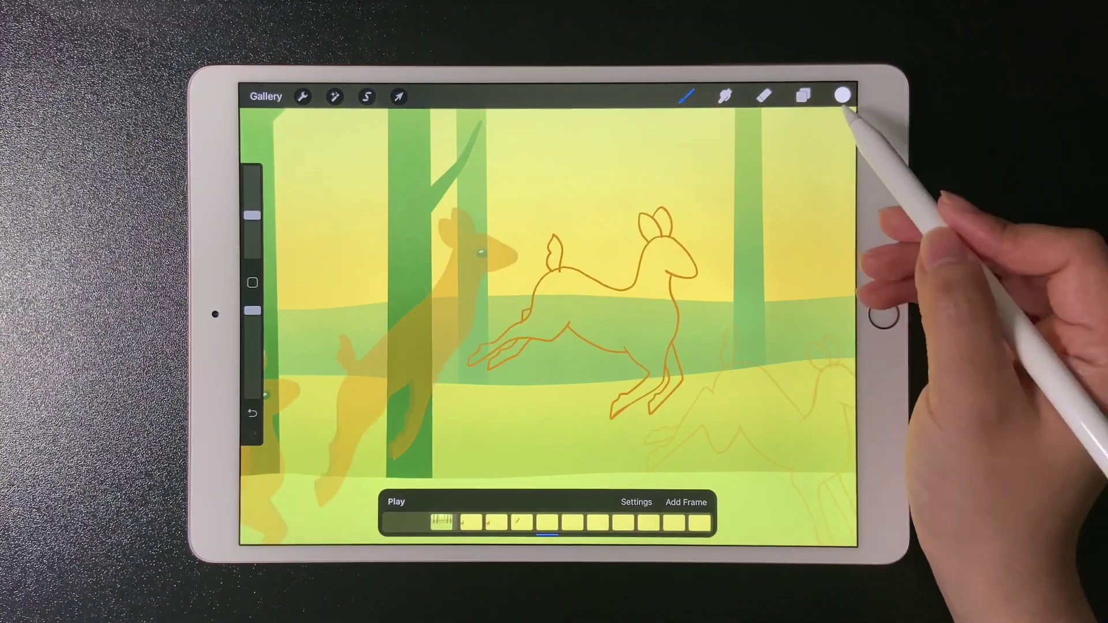
{"action": "left_click", "coordinate": [843, 95]}
{"action": "left_click", "coordinate": [743, 483]}
{"action": "left_click", "coordinate": [843, 95]}
{"action": "left_click_drag", "start_coordinate": [842, 95], "coordinate": [671, 382]}
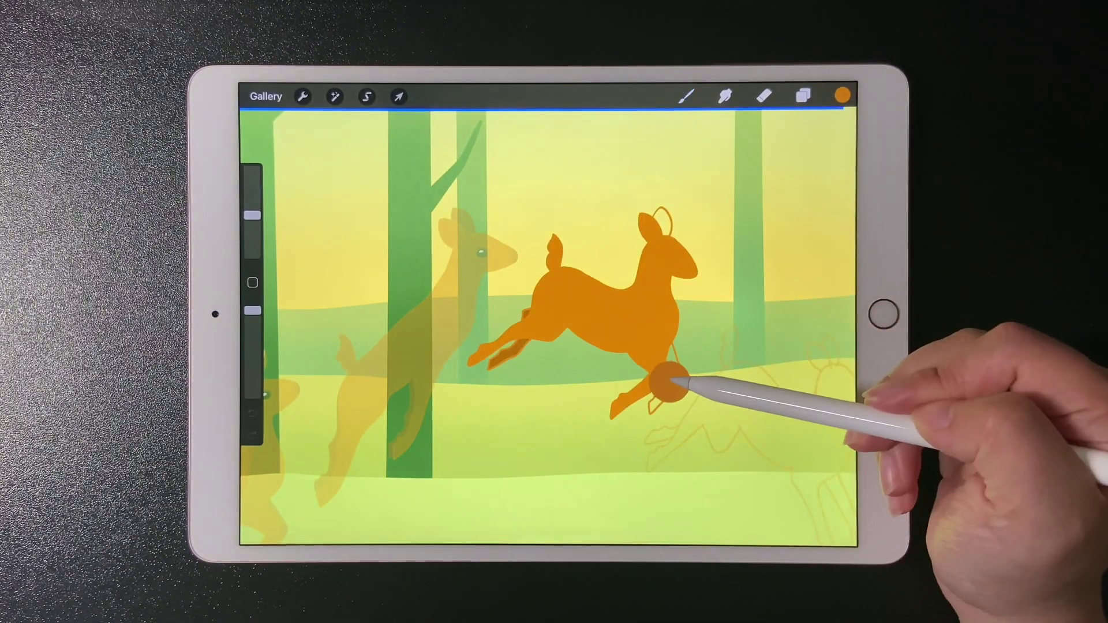
{"action": "scroll", "coordinate": [814, 372], "scroll_direction": "up", "scroll_amount": 5}
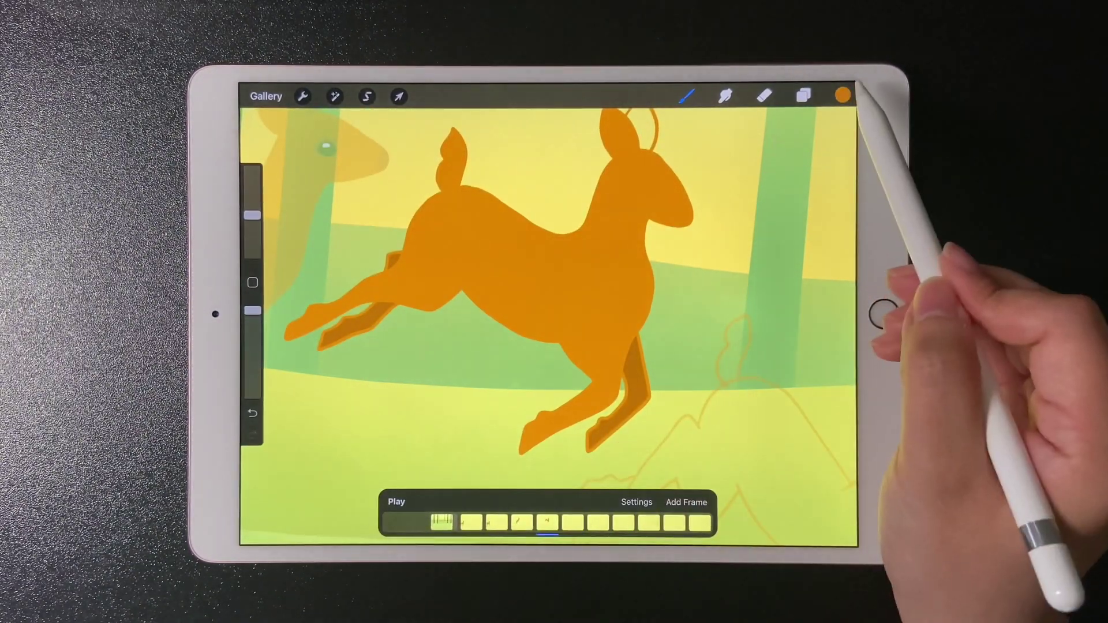
{"action": "scroll", "coordinate": [779, 346], "scroll_direction": "up", "scroll_amount": 3}
Step: Brush the deer's front leg and pale inner ear, fill the leg orange, and stop playback
{"action": "left_click", "coordinate": [804, 96]}
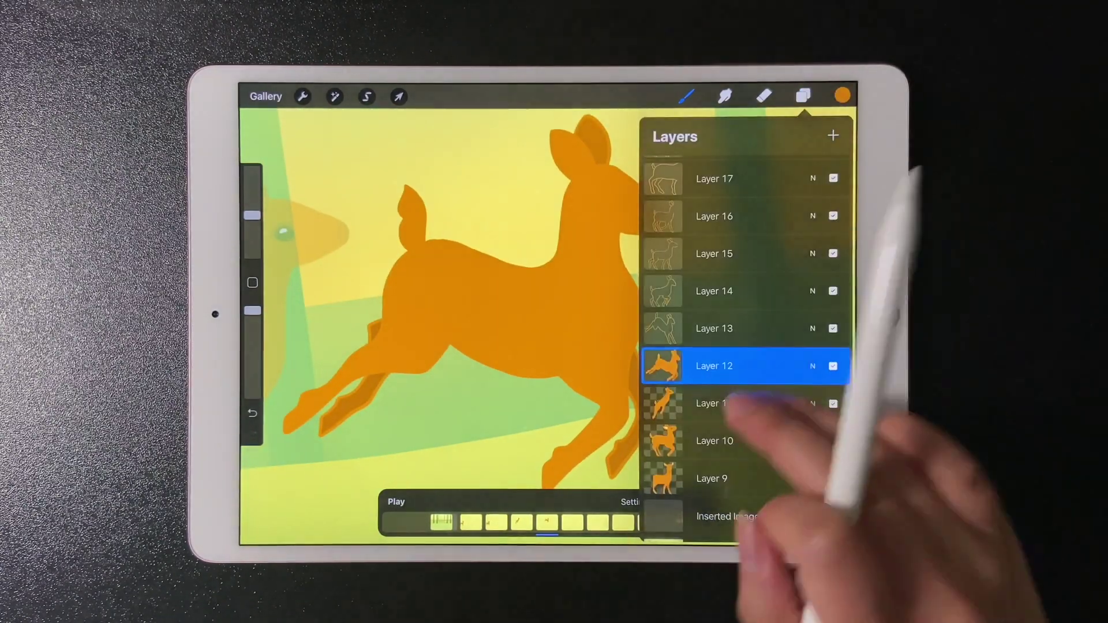
{"action": "left_click", "coordinate": [686, 96]}
{"action": "left_click", "coordinate": [718, 346]}
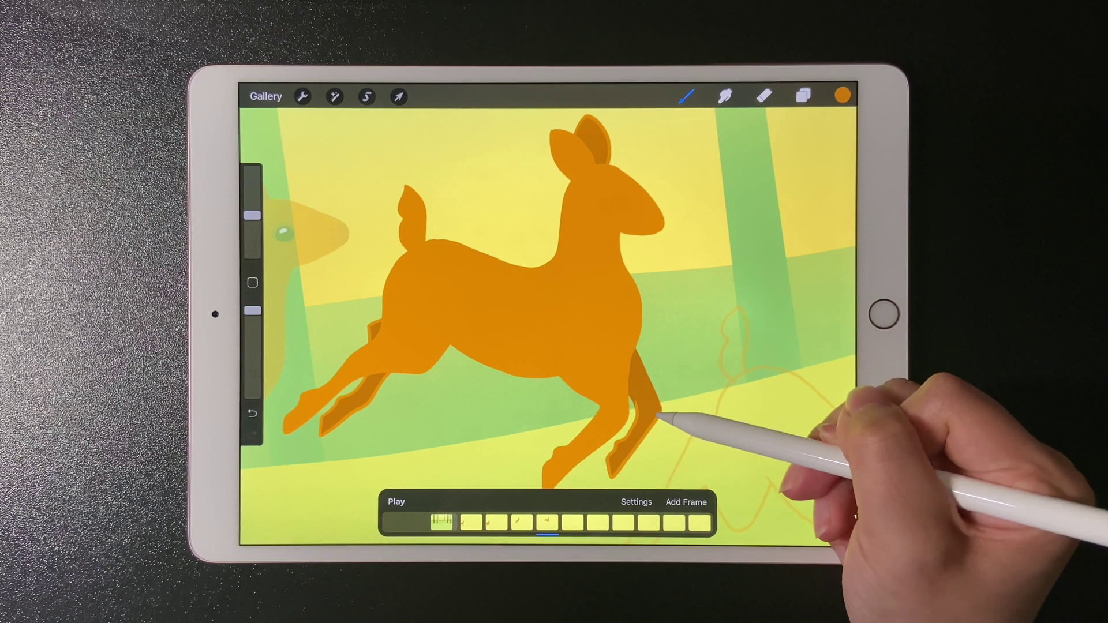
{"action": "scroll", "coordinate": [555, 330], "scroll_direction": "up", "scroll_amount": 5}
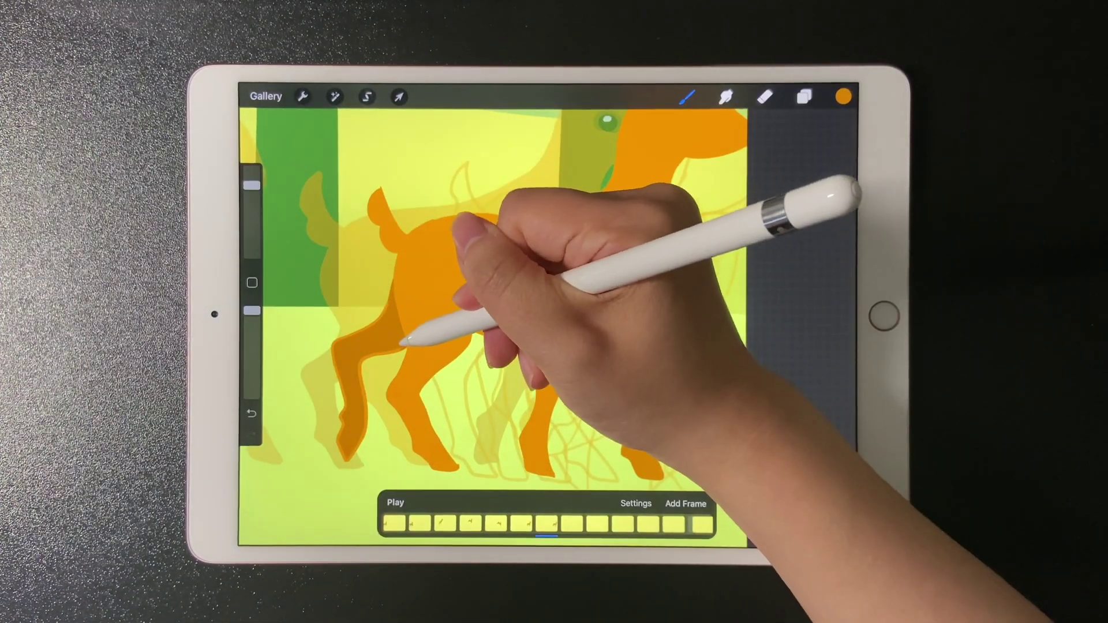
{"action": "mouse_move", "coordinate": [400, 342]}
{"action": "left_mouse_down"}
{"action": "mouse_move", "coordinate": [396, 309]}
{"action": "mouse_move", "coordinate": [376, 334]}
{"action": "mouse_move", "coordinate": [372, 395]}
{"action": "mouse_move", "coordinate": [346, 405]}
{"action": "left_mouse_up"}
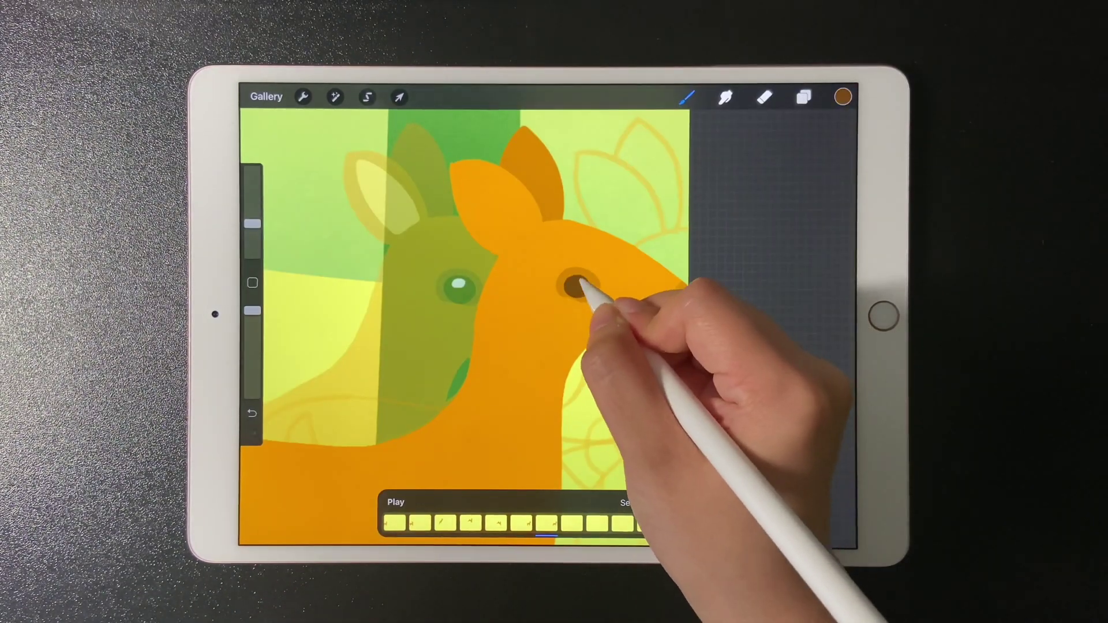
{"action": "left_click_drag", "start_coordinate": [495, 178], "coordinate": [532, 211]}
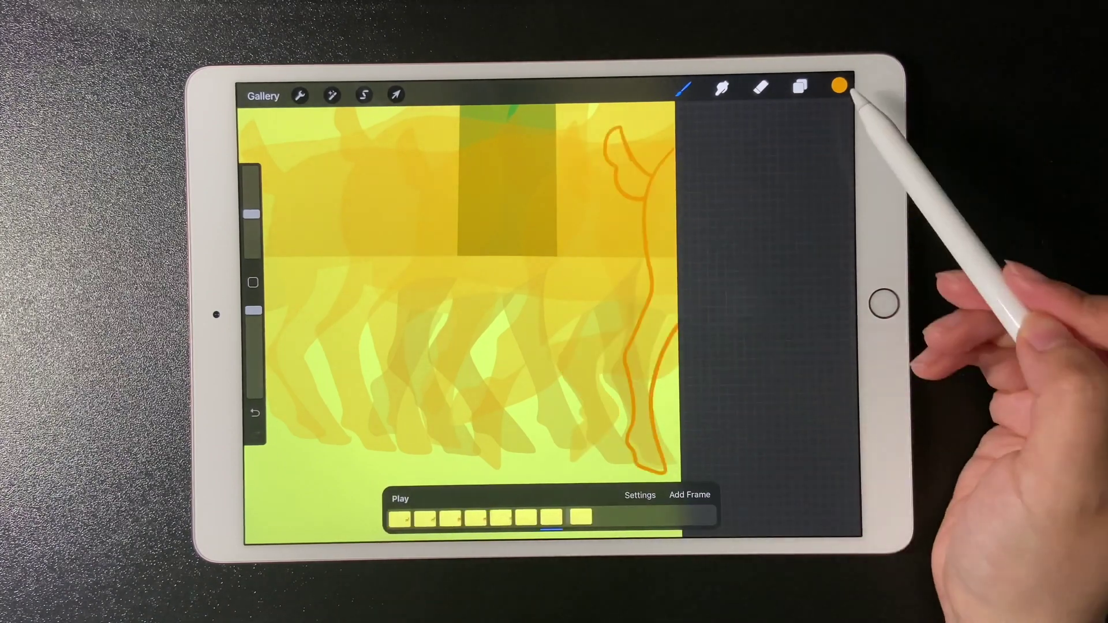
{"action": "left_click_drag", "start_coordinate": [840, 85], "coordinate": [658, 208]}
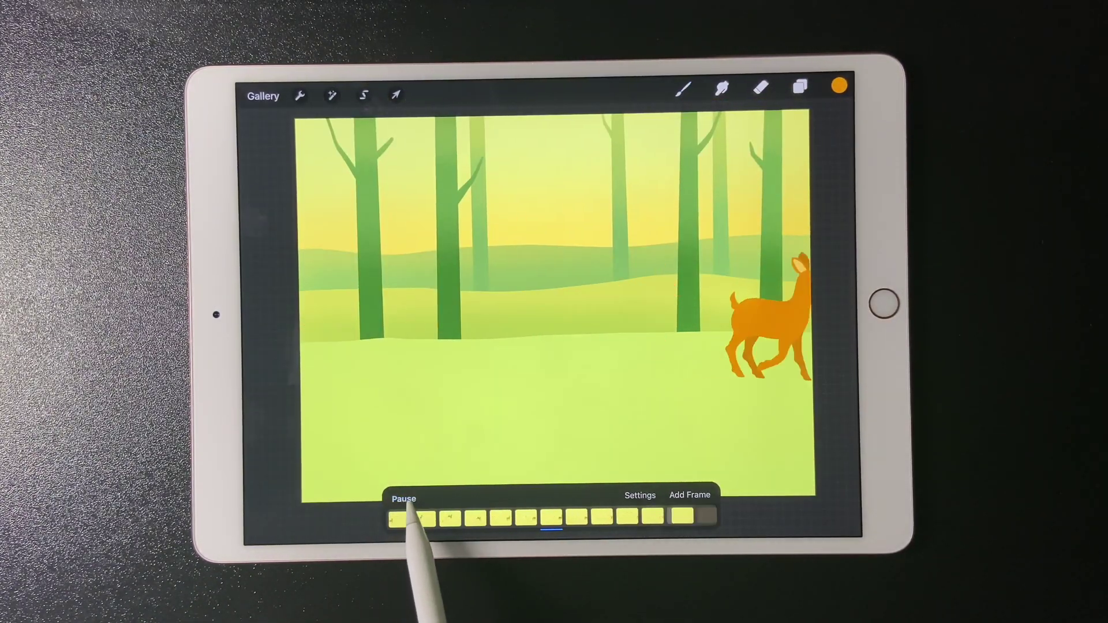
{"action": "left_click", "coordinate": [404, 500]}
{"action": "left_click", "coordinate": [450, 522]}
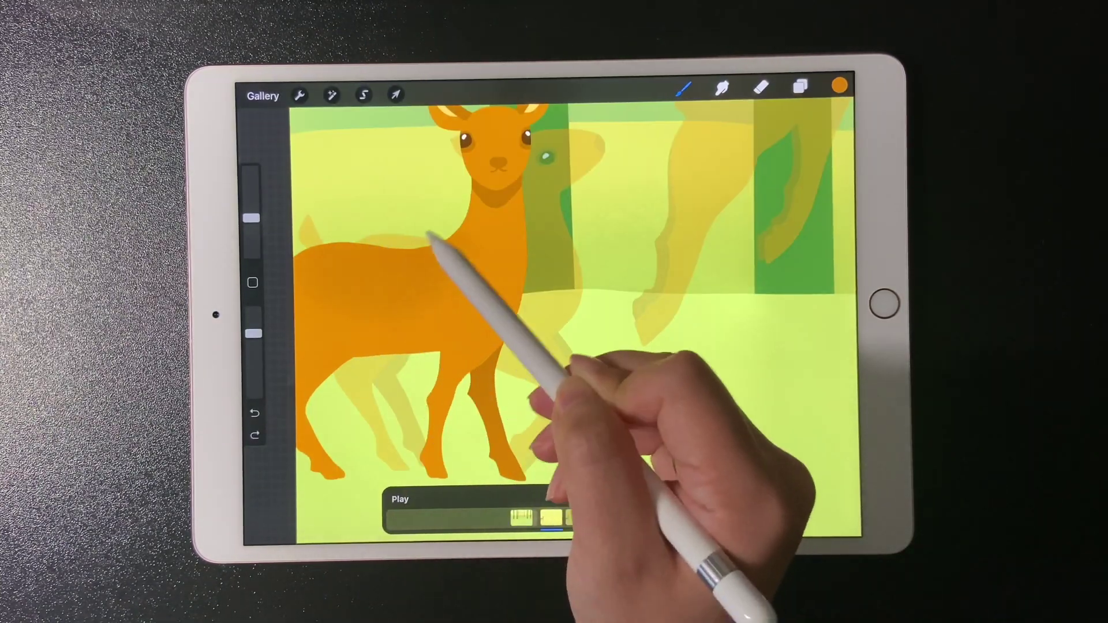
Step: Paint a light yellow patch on the deer and dab four pale spots with a spot brush
{"action": "left_click", "coordinate": [839, 86]}
{"action": "mouse_move", "coordinate": [359, 401]}
{"action": "left_mouse_down"}
{"action": "mouse_move", "coordinate": [370, 367]}
{"action": "mouse_move", "coordinate": [396, 367]}
{"action": "left_mouse_up"}
{"action": "left_click", "coordinate": [684, 87]}
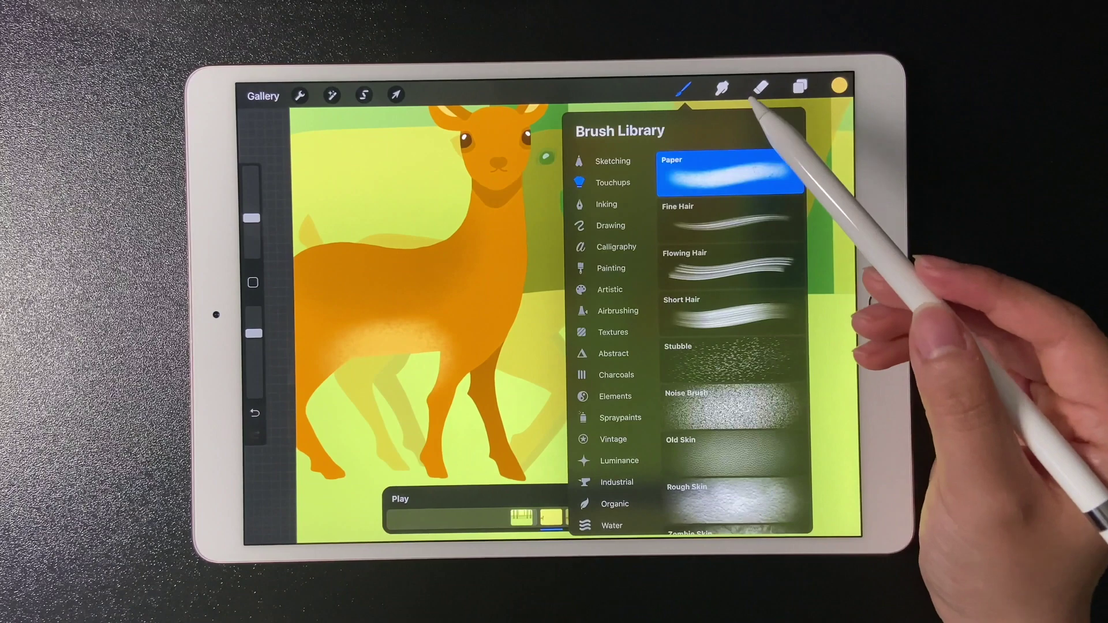
{"action": "left_click", "coordinate": [554, 282]}
{"action": "left_click", "coordinate": [333, 271]}
{"action": "left_click", "coordinate": [371, 286]}
{"action": "left_click", "coordinate": [394, 265]}
{"action": "left_click", "coordinate": [447, 256]}
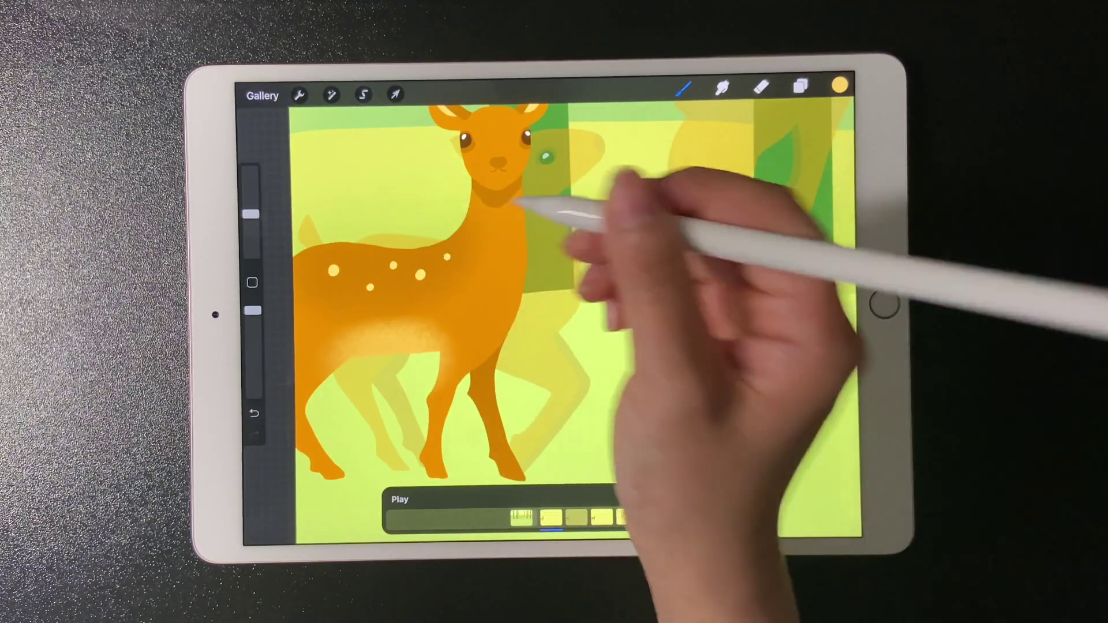
Step: Pick pale yellow on the running deer frame, then orange on the leaping deer frame
{"action": "left_click", "coordinate": [601, 517]}
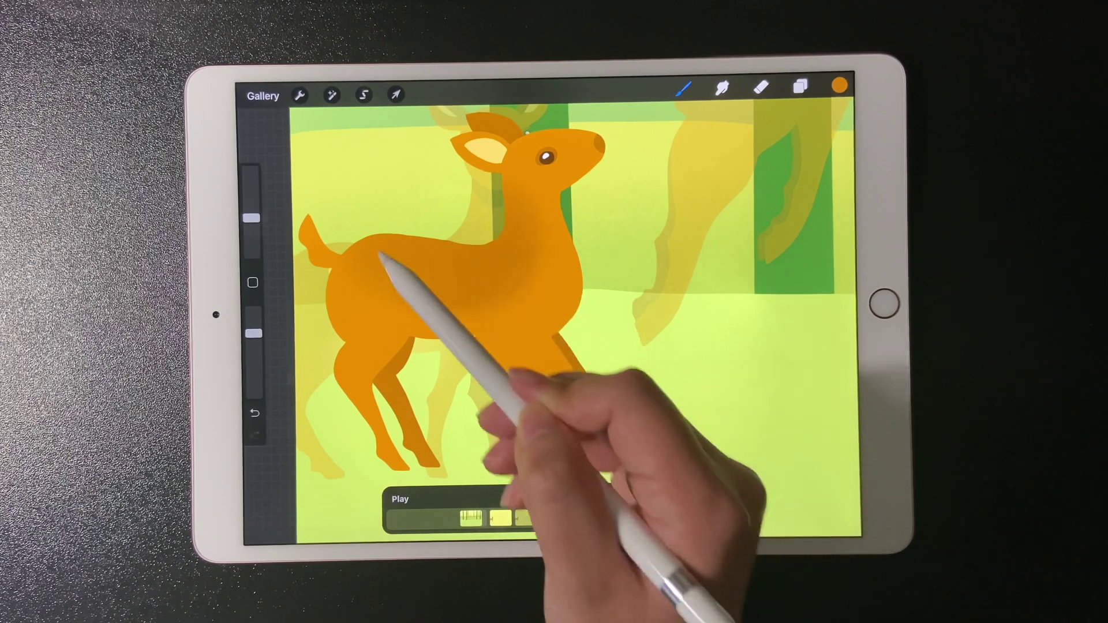
{"action": "left_click", "coordinate": [839, 86]}
{"action": "left_click", "coordinate": [693, 455]}
{"action": "left_click", "coordinate": [450, 333]}
{"action": "left_click", "coordinate": [552, 517]}
{"action": "left_click", "coordinate": [839, 86]}
{"action": "left_click", "coordinate": [693, 404]}
{"action": "left_click", "coordinate": [519, 259]}
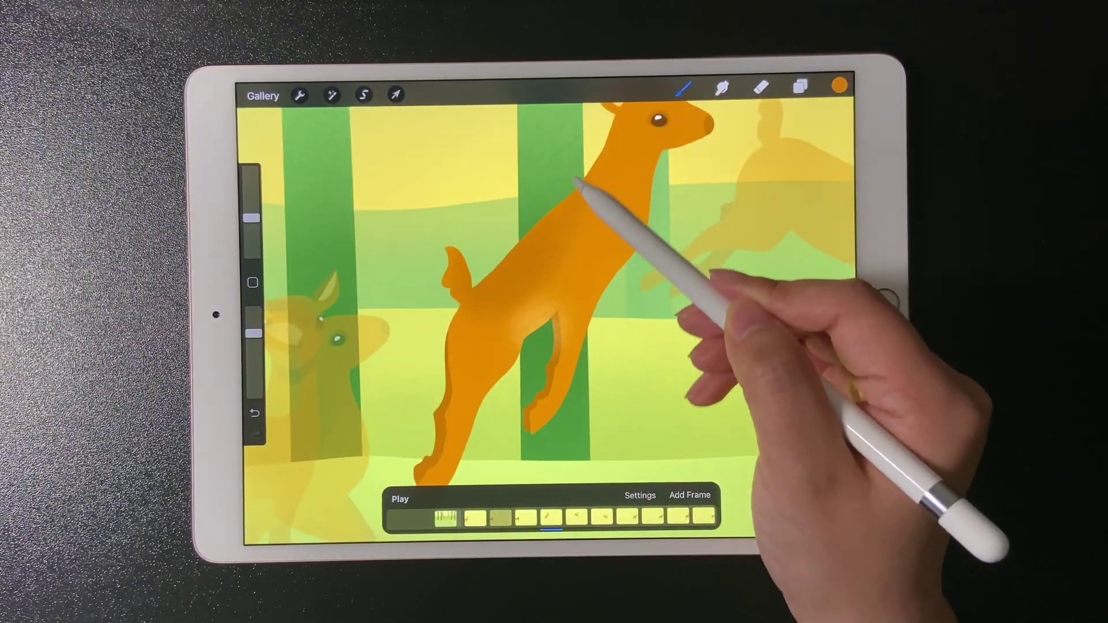
Step: Shade the deer's neck, back, body and belly across successive frames
{"action": "left_click_drag", "start_coordinate": [680, 108], "coordinate": [545, 238]}
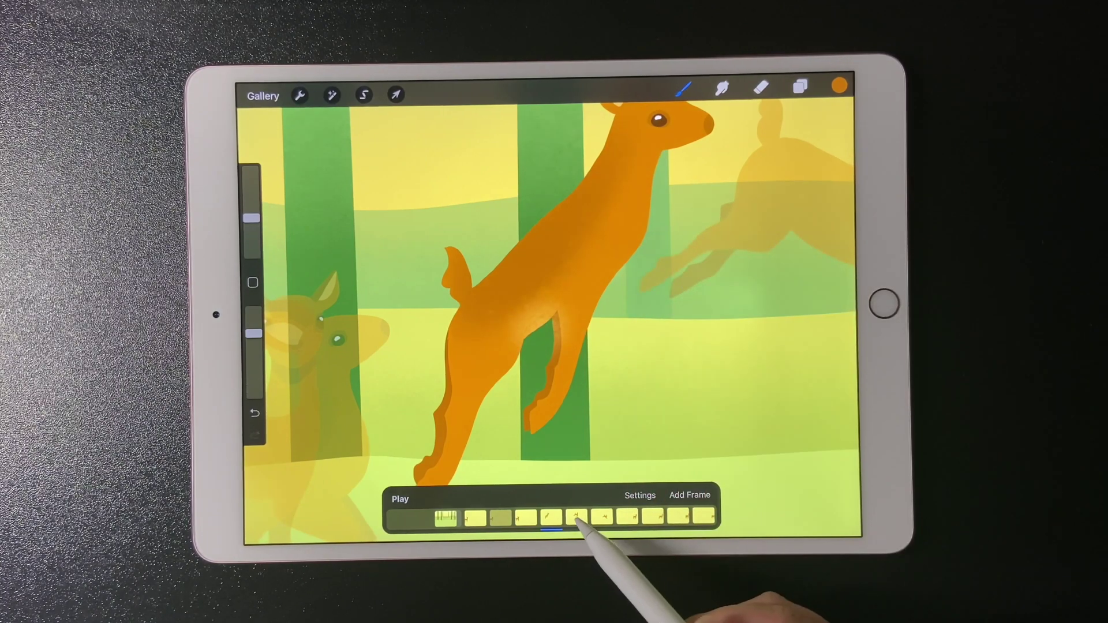
{"action": "left_click", "coordinate": [576, 517]}
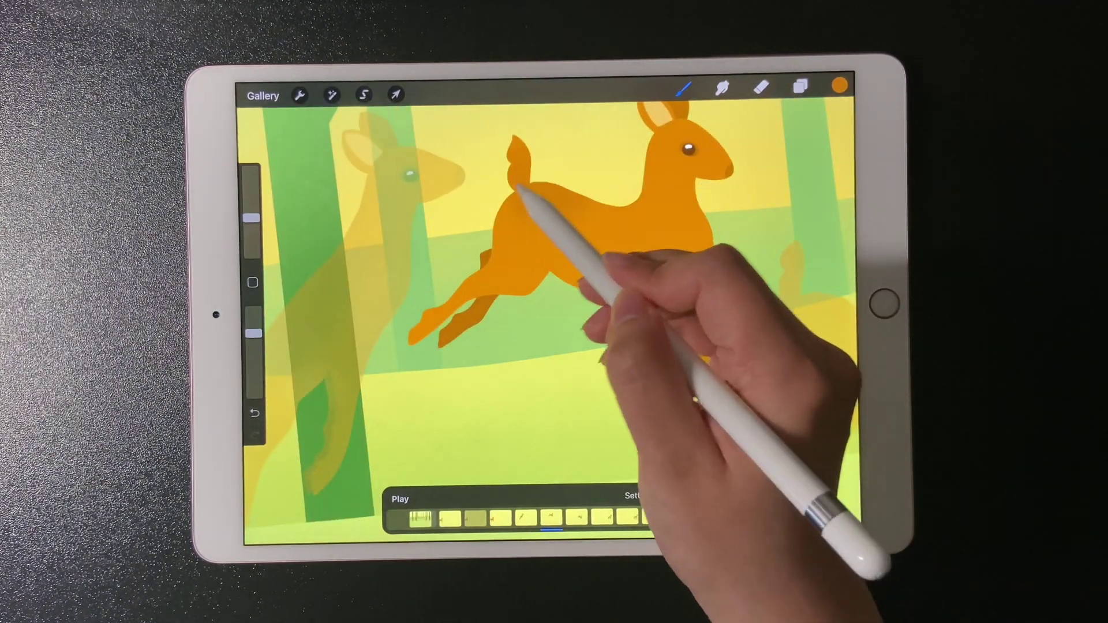
{"action": "mouse_move", "coordinate": [644, 185]}
{"action": "left_mouse_down"}
{"action": "mouse_move", "coordinate": [564, 248]}
{"action": "mouse_move", "coordinate": [668, 210]}
{"action": "left_mouse_up"}
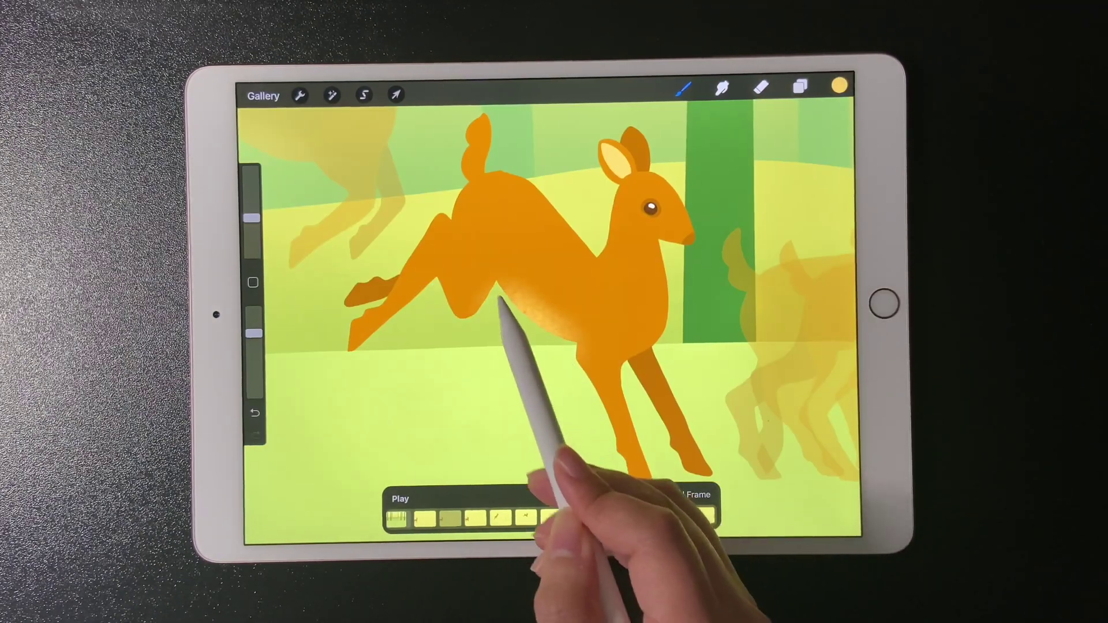
{"action": "left_click_drag", "start_coordinate": [498, 173], "coordinate": [489, 216]}
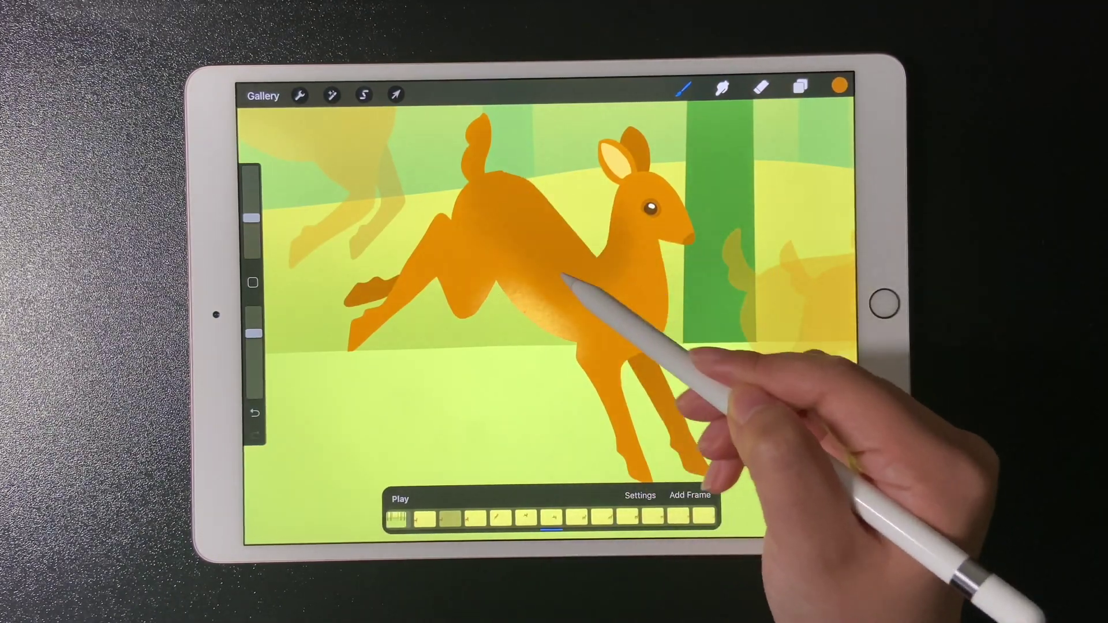
{"action": "left_click", "coordinate": [578, 518]}
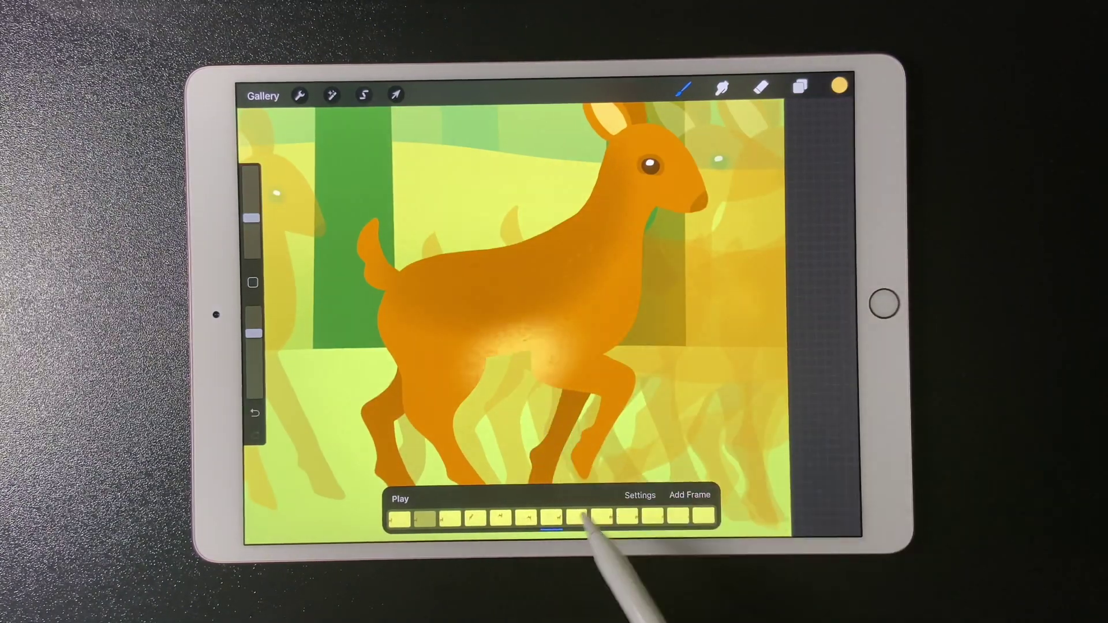
{"action": "left_click", "coordinate": [595, 519]}
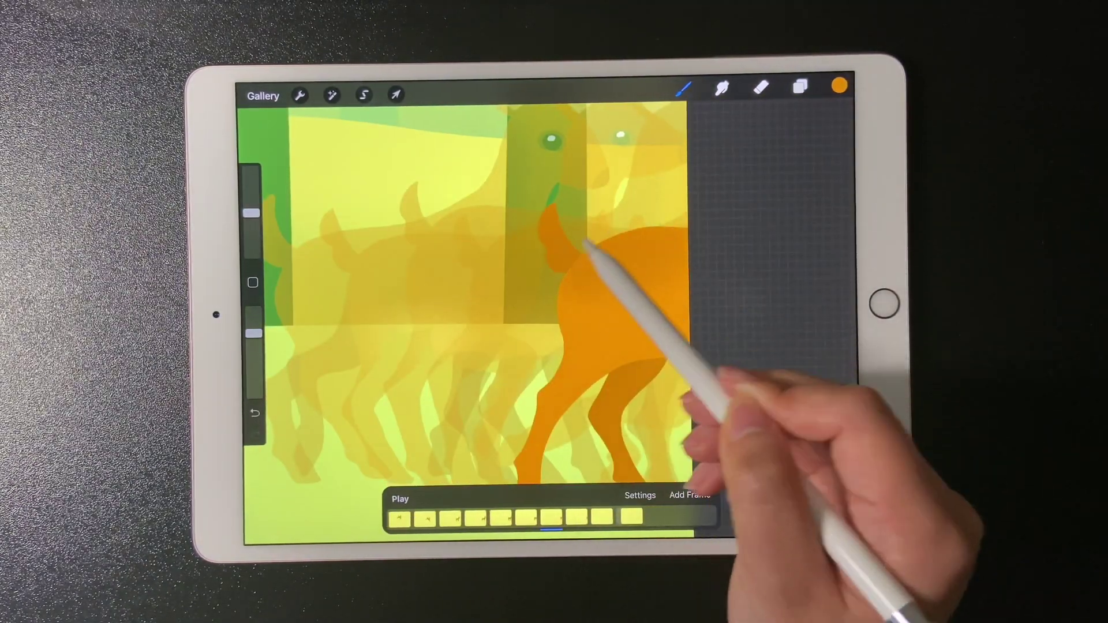
{"action": "left_click", "coordinate": [632, 517]}
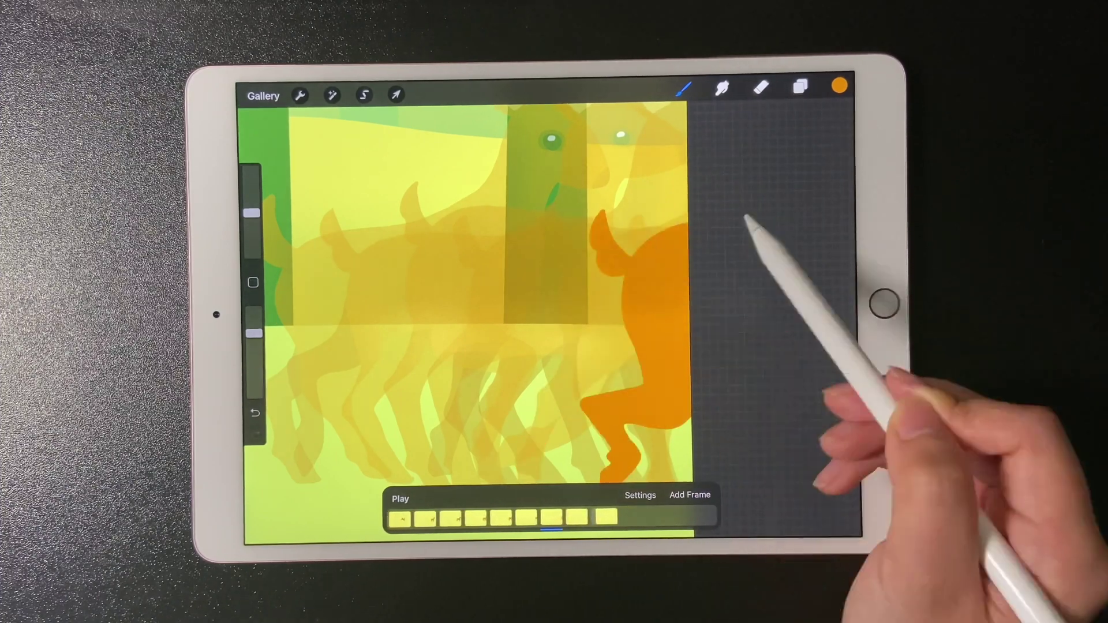
{"action": "scroll", "coordinate": [797, 346], "scroll_direction": "down", "scroll_amount": 3}
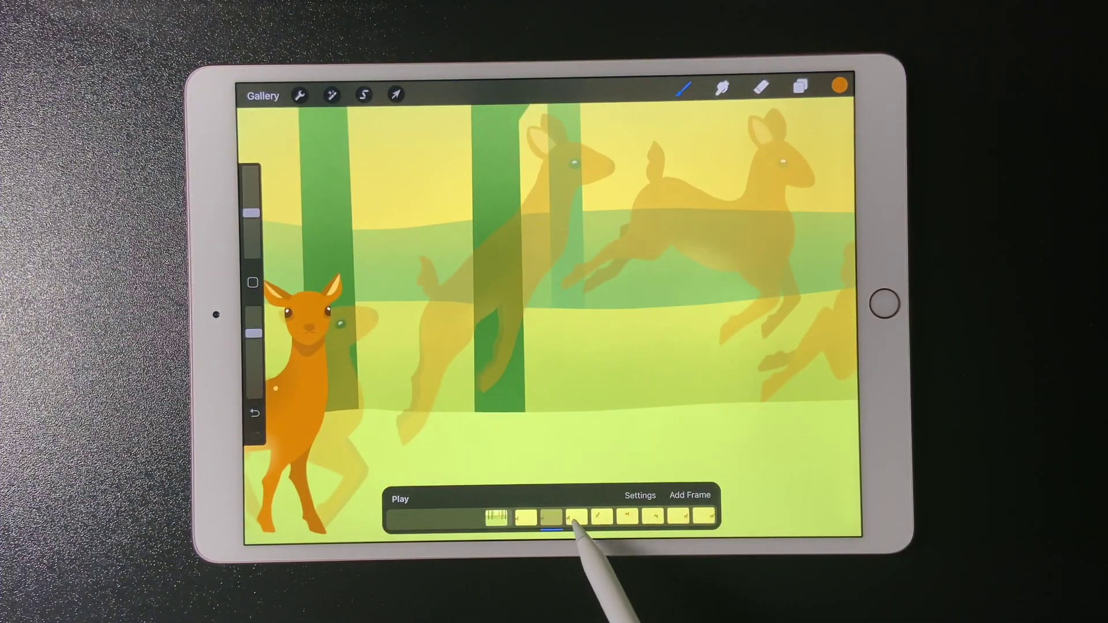
Step: On the next frame, dab three pale spots on the walking deer's body
{"action": "left_click", "coordinate": [576, 517]}
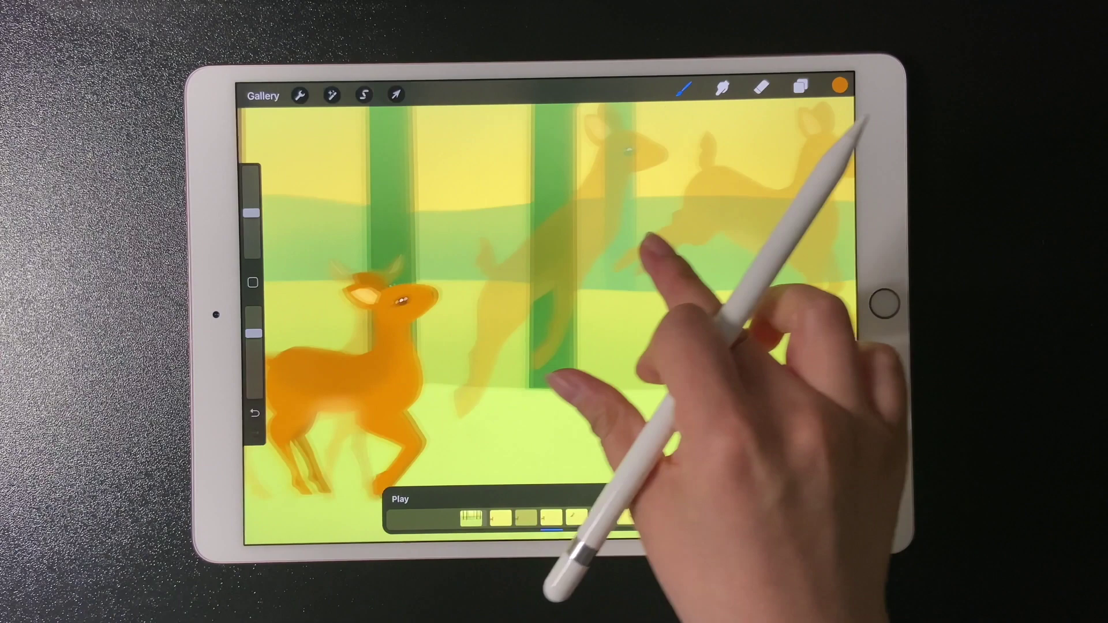
{"action": "scroll", "coordinate": [554, 303], "scroll_direction": "up", "scroll_amount": 2}
{"action": "left_click", "coordinate": [839, 86]}
{"action": "left_click", "coordinate": [683, 88]}
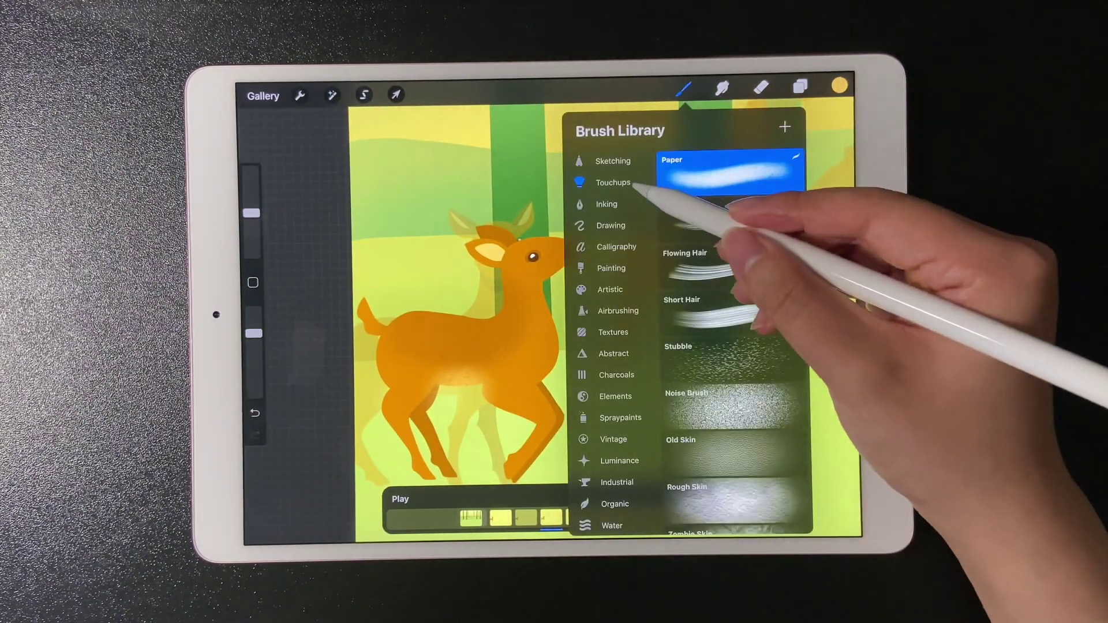
{"action": "left_click", "coordinate": [638, 178]}
{"action": "left_click", "coordinate": [443, 288]}
{"action": "left_click", "coordinate": [473, 300]}
{"action": "left_click", "coordinate": [508, 302]}
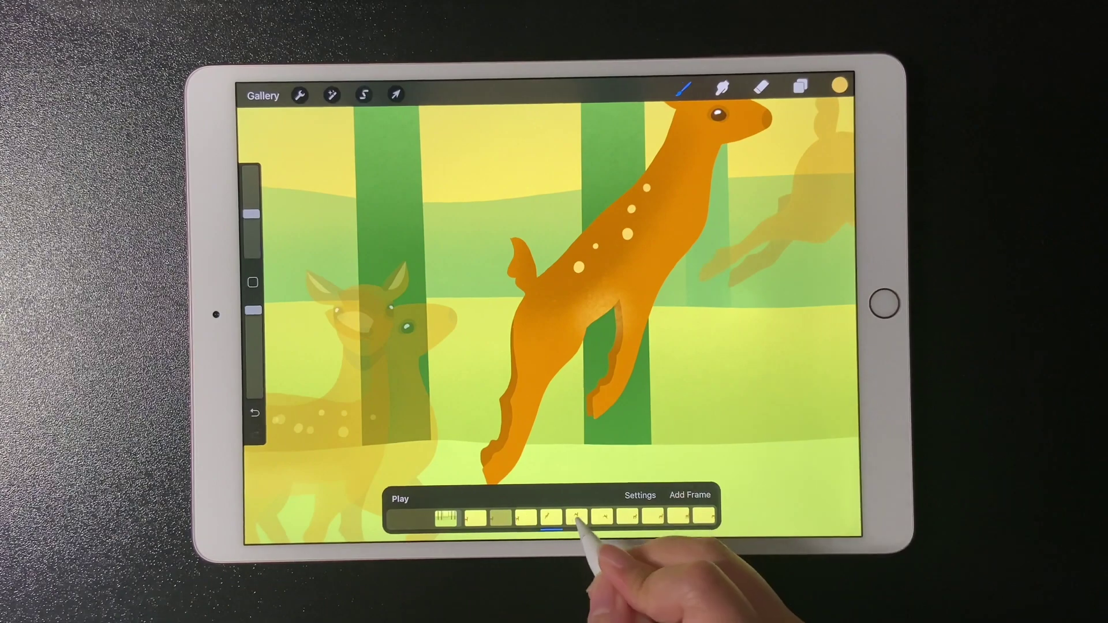
Step: Step through later frames, adding three pale spots to another deer's back and body
{"action": "left_click", "coordinate": [575, 517]}
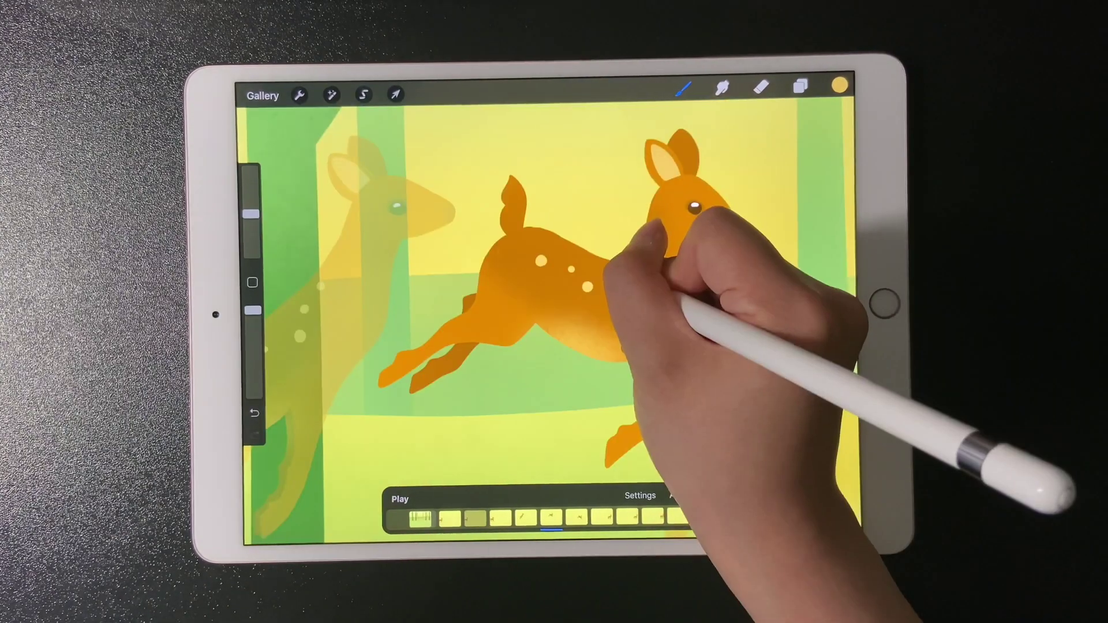
{"action": "left_click", "coordinate": [678, 516]}
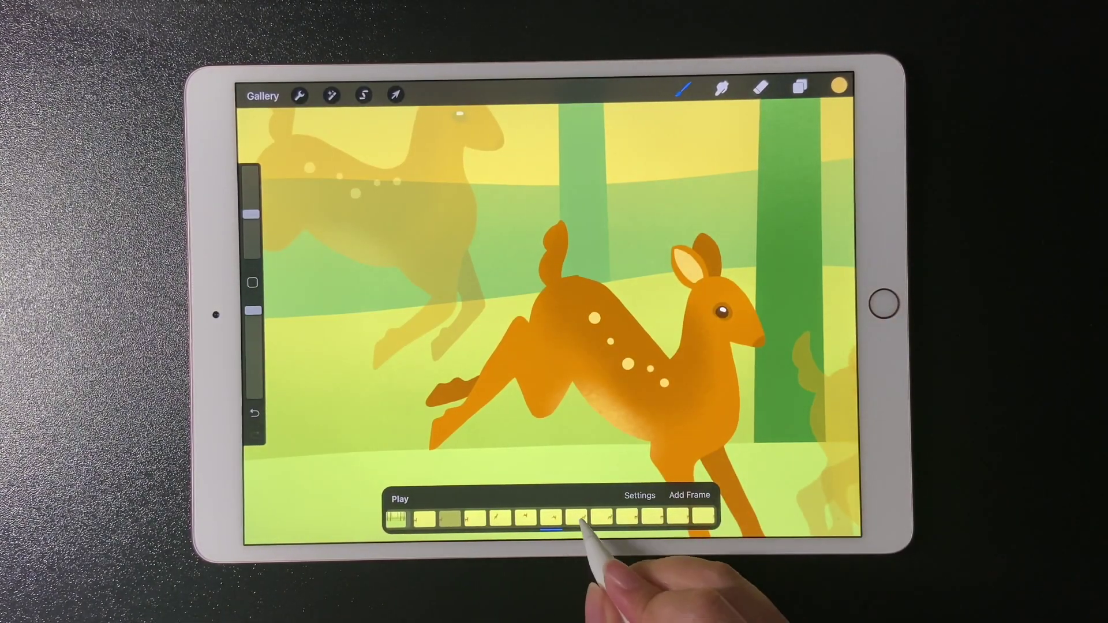
{"action": "left_click", "coordinate": [577, 517]}
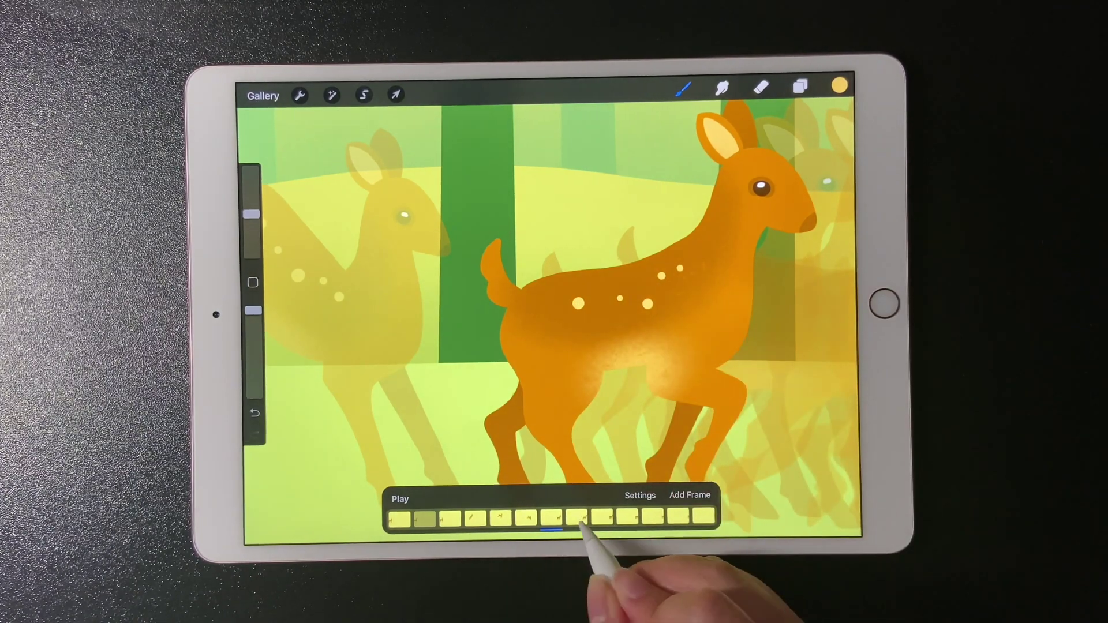
{"action": "left_click", "coordinate": [676, 517]}
{"action": "left_click", "coordinate": [676, 319]}
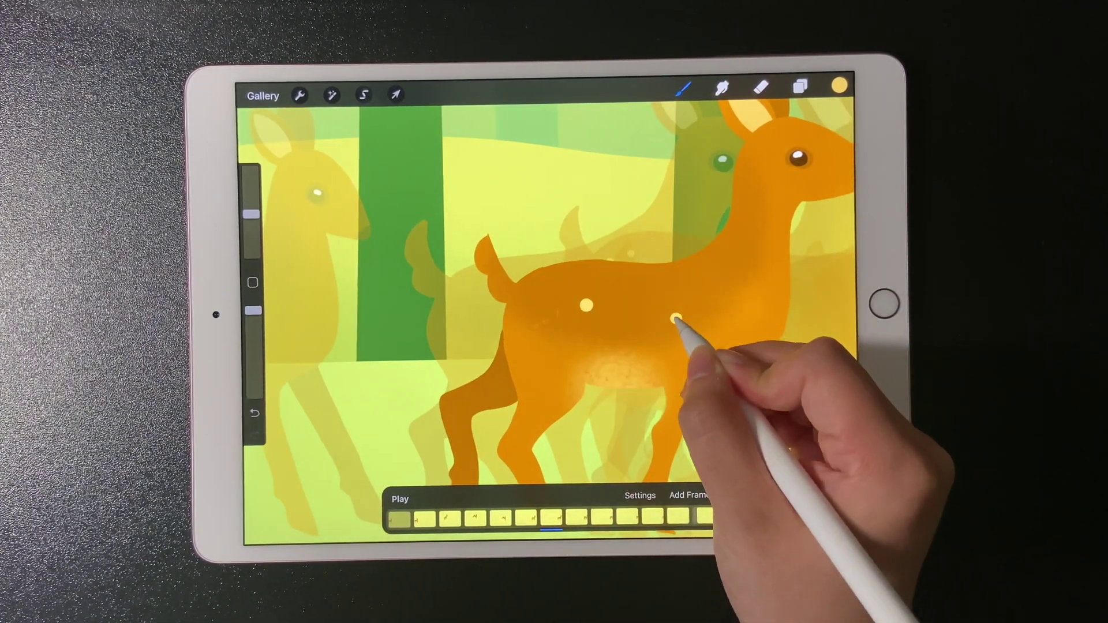
{"action": "left_click", "coordinate": [635, 304]}
{"action": "left_click", "coordinate": [697, 285]}
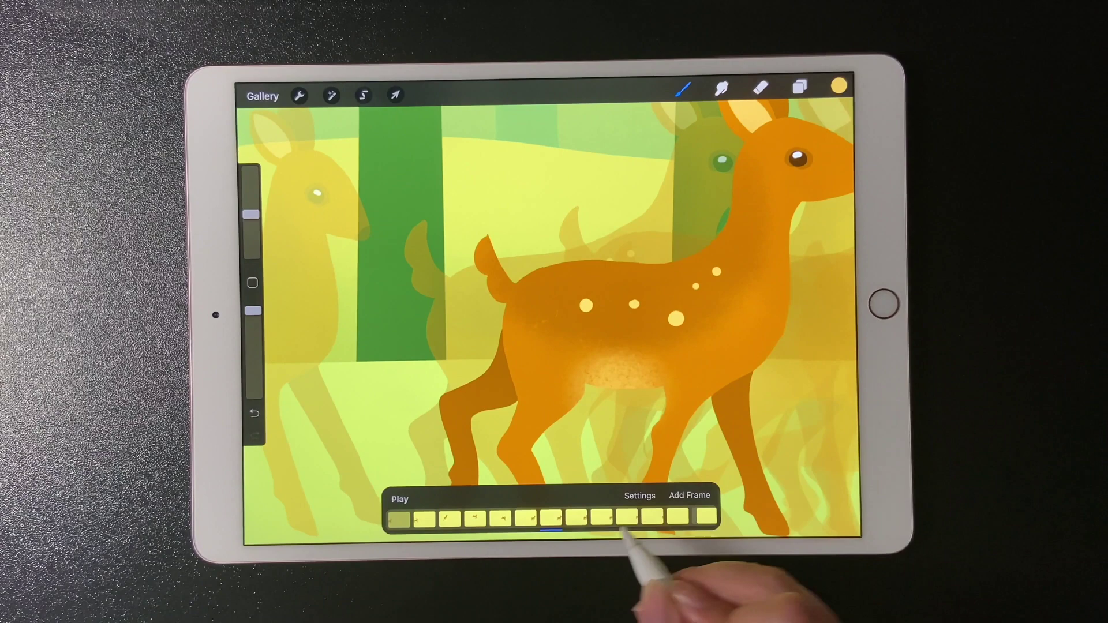
{"action": "left_click", "coordinate": [706, 517]}
{"action": "left_click", "coordinate": [637, 517]}
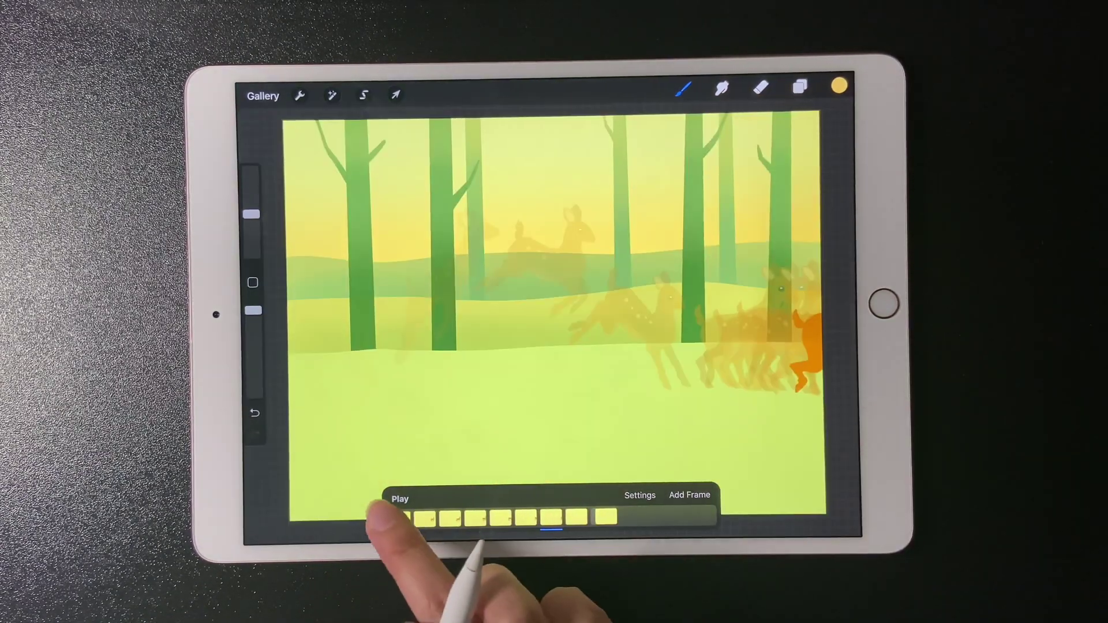
Step: Play and pause the spotted deer animation, then show the layers list
{"action": "left_click", "coordinate": [400, 499]}
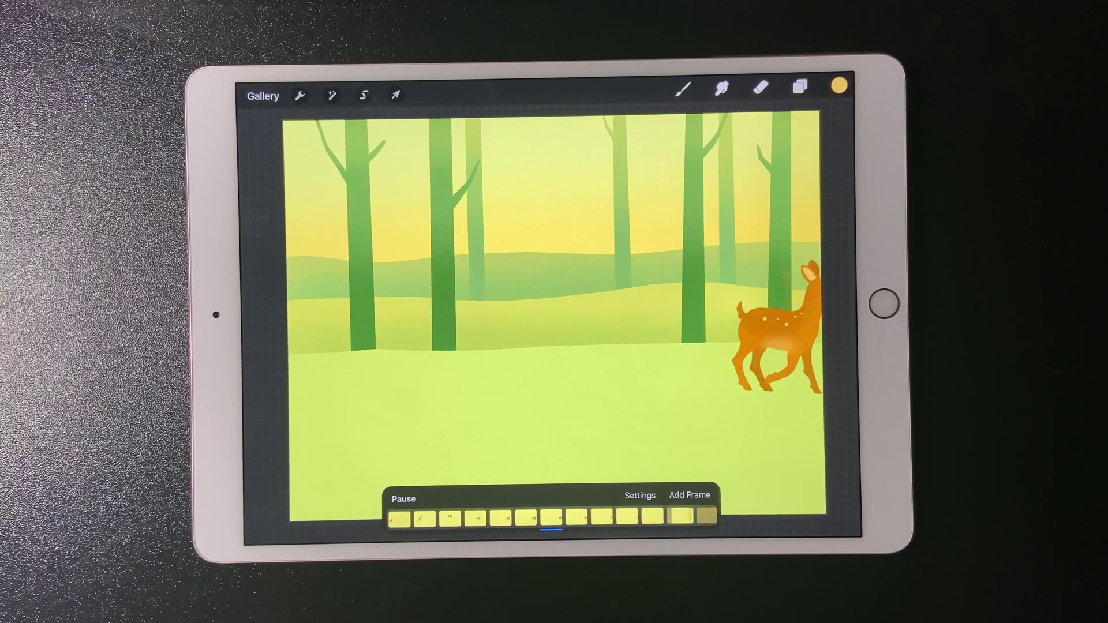
{"action": "left_click", "coordinate": [400, 499]}
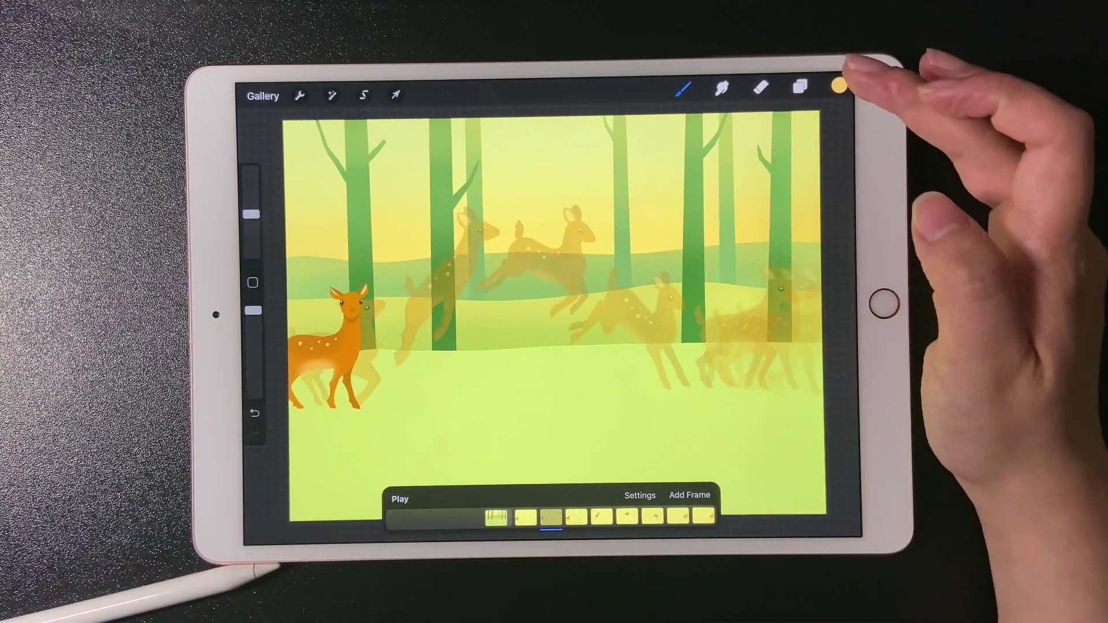
{"action": "left_click", "coordinate": [800, 87]}
{"action": "scroll", "coordinate": [749, 346], "scroll_direction": "up", "scroll_amount": 3}
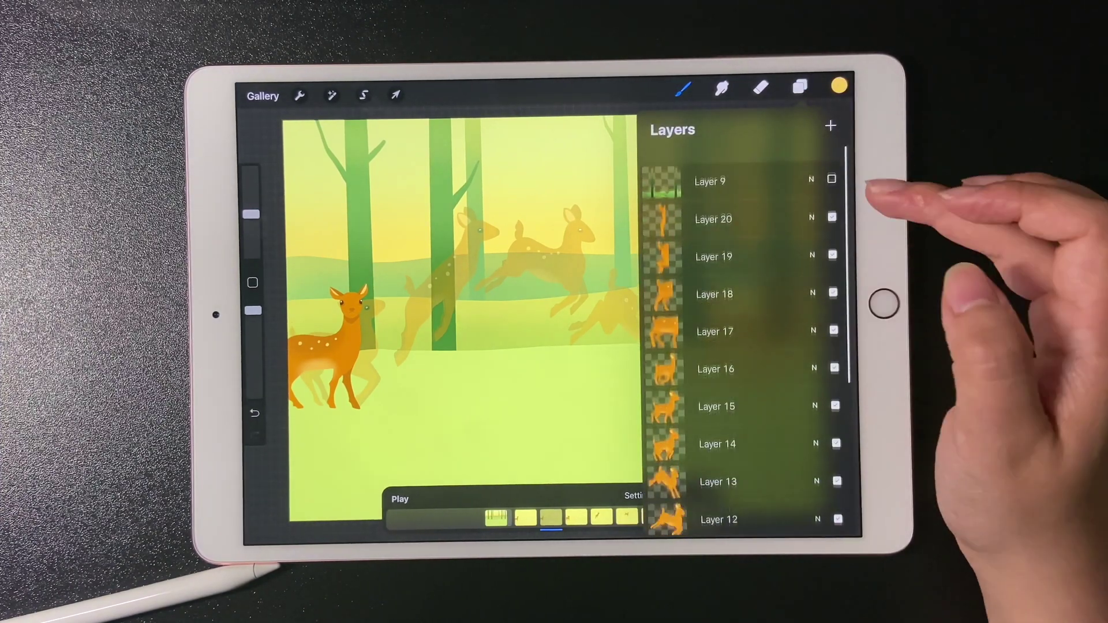
Step: Show the dark foreground trees layer and group a blank shadow layer with its deer layer
{"action": "left_click", "coordinate": [834, 202]}
{"action": "left_click", "coordinate": [618, 445]}
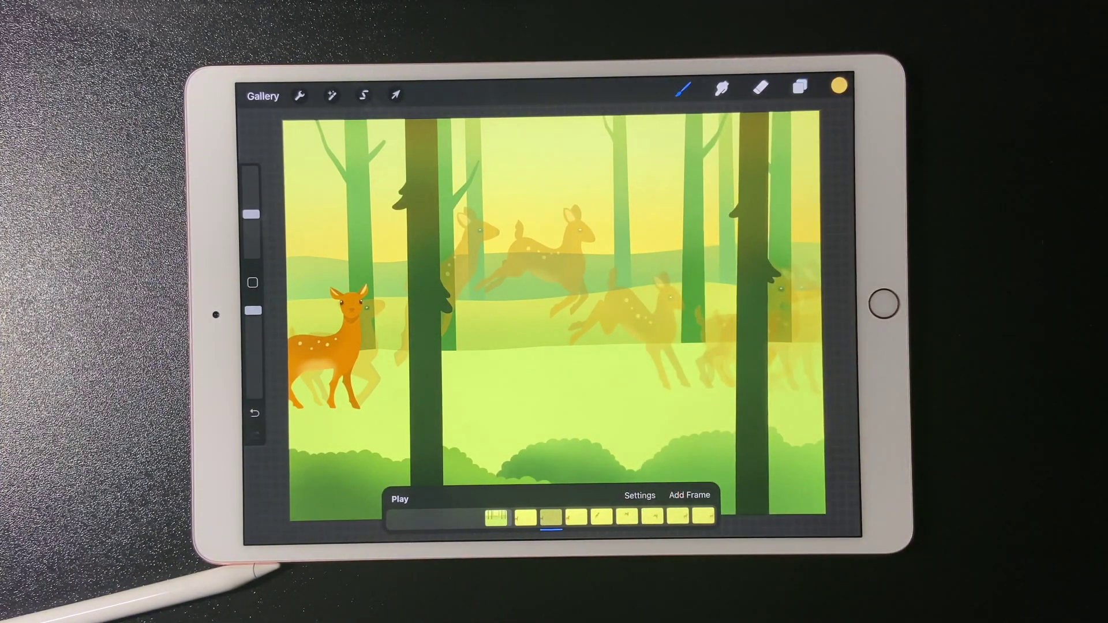
{"action": "left_click", "coordinate": [799, 88]}
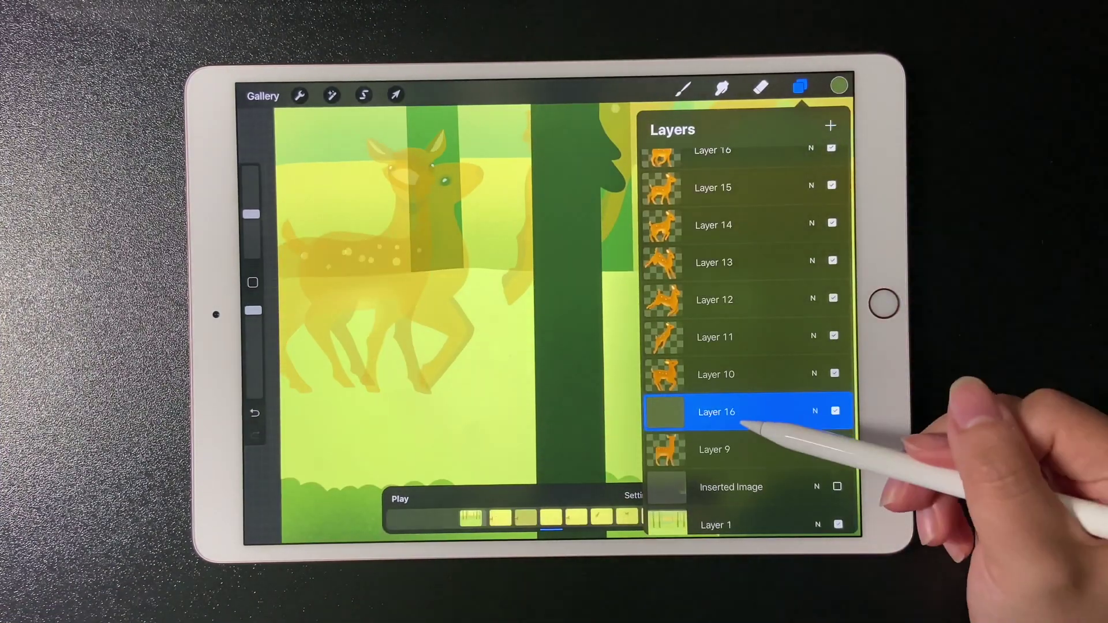
{"action": "left_click_drag", "start_coordinate": [754, 414], "coordinate": [764, 448]}
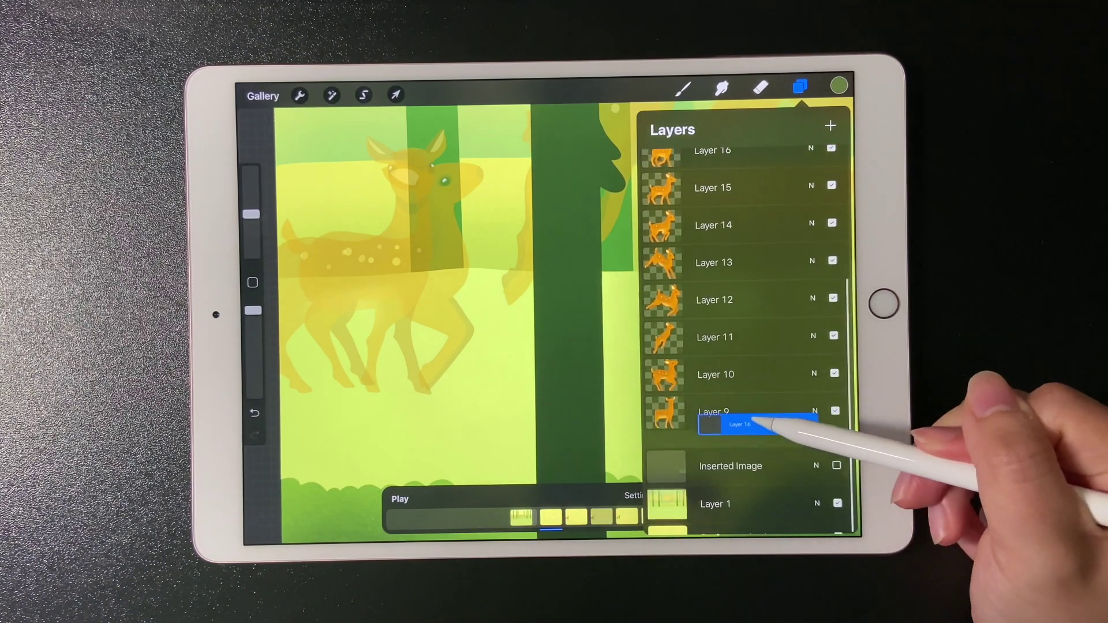
{"action": "left_click_drag", "start_coordinate": [771, 446], "coordinate": [766, 407]}
{"action": "left_click", "coordinate": [411, 394]}
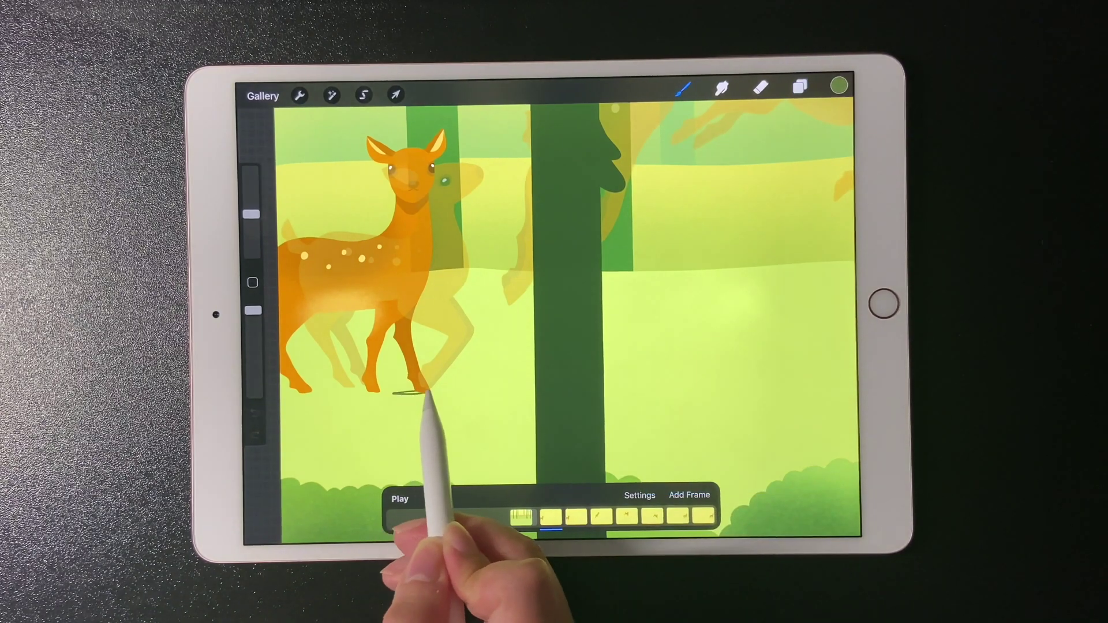
Step: Paint a dark shadow under the deer's hooves, then erase its edges with a larger brush
{"action": "mouse_move", "coordinate": [395, 393]}
{"action": "left_mouse_down"}
{"action": "mouse_move", "coordinate": [421, 395]}
{"action": "mouse_move", "coordinate": [338, 394]}
{"action": "left_mouse_up"}
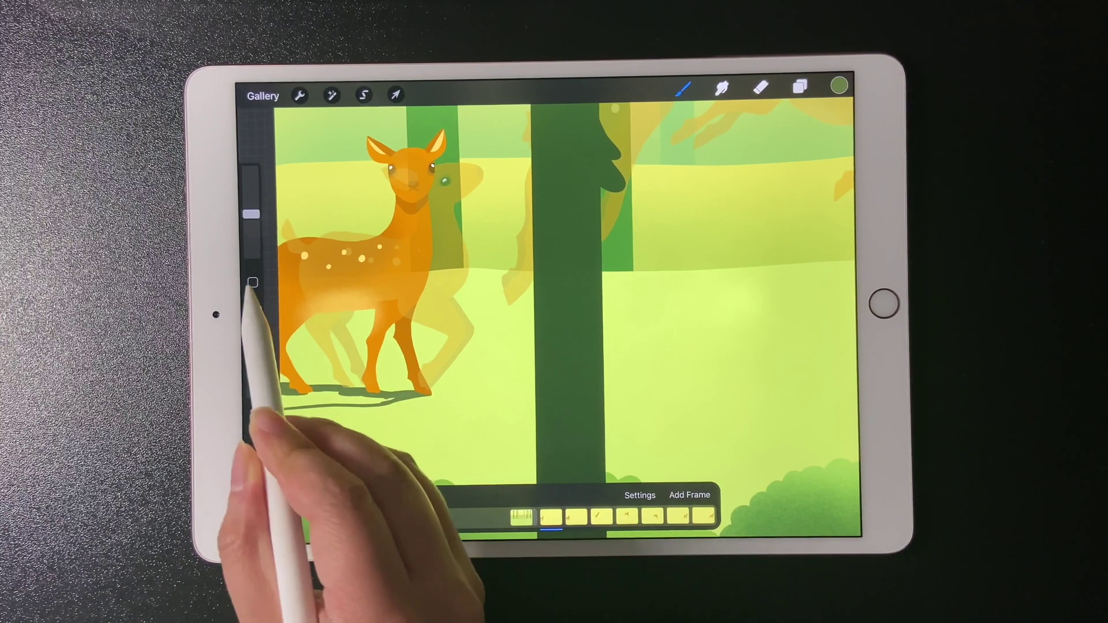
{"action": "left_click_drag", "start_coordinate": [252, 214], "coordinate": [251, 187]}
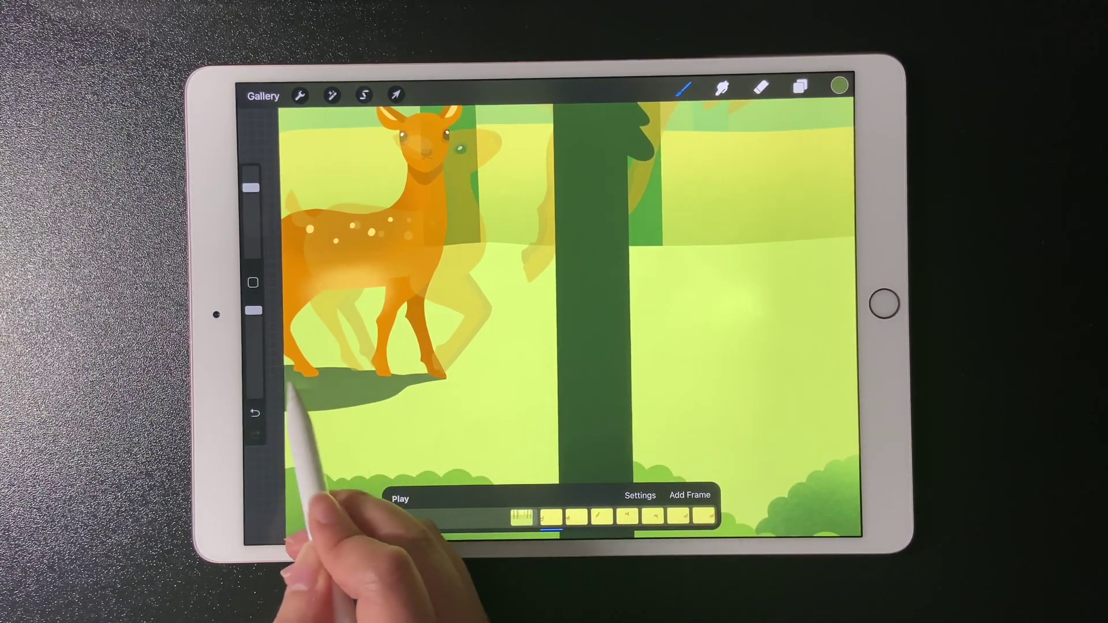
{"action": "key", "text": "e"}
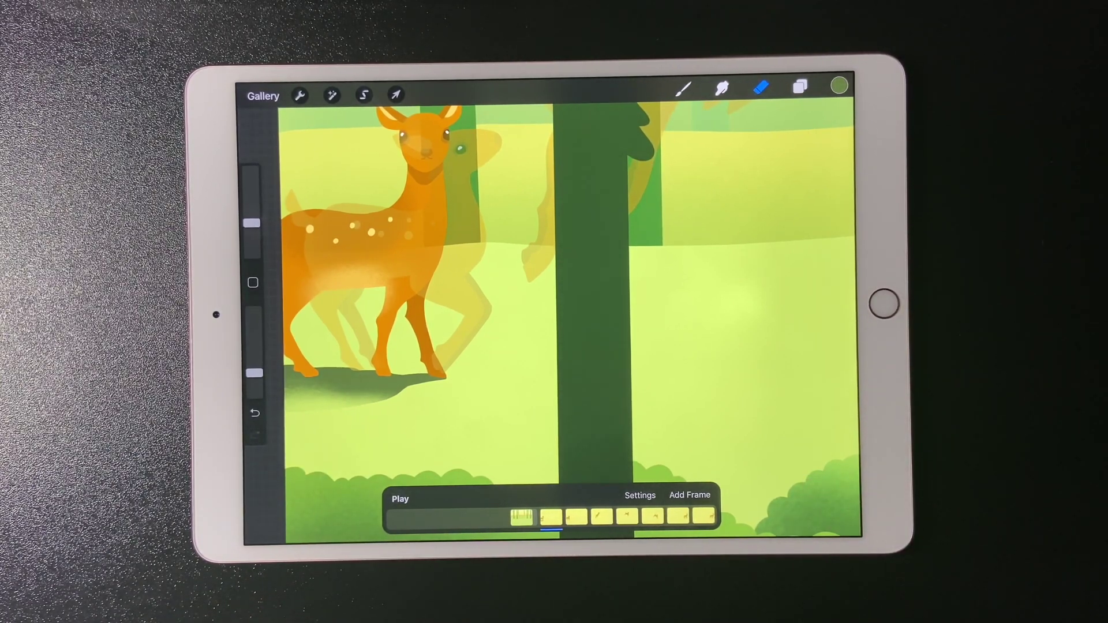
{"action": "left_click", "coordinate": [800, 87]}
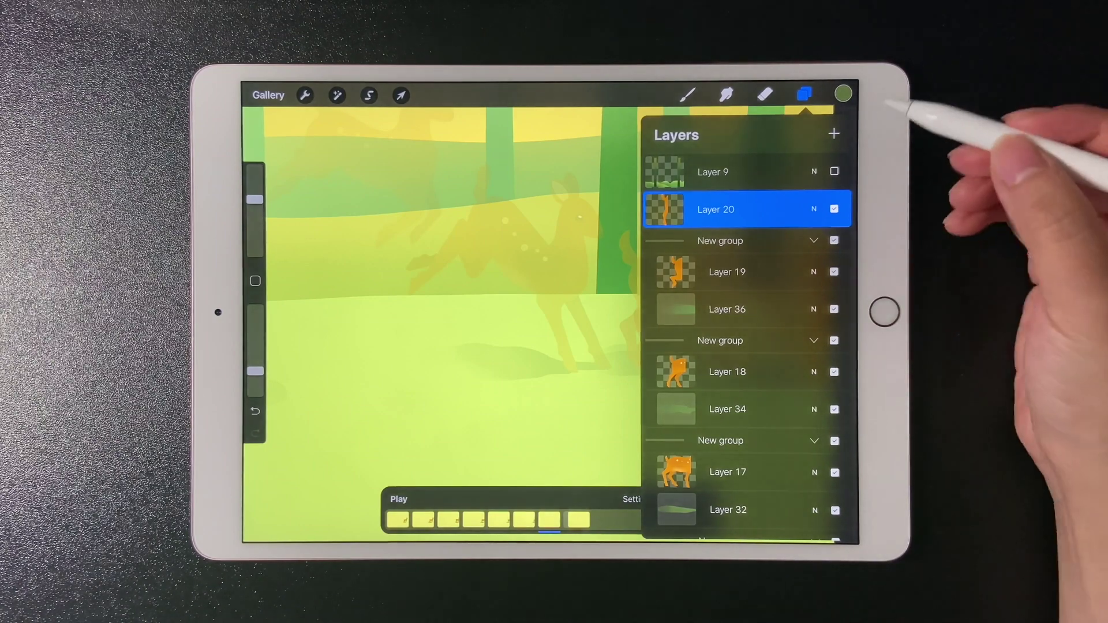
Step: Add Layer 38 and group it beneath Layer 20
{"action": "left_click", "coordinate": [834, 134]}
{"action": "left_click_drag", "start_coordinate": [787, 211], "coordinate": [779, 249]}
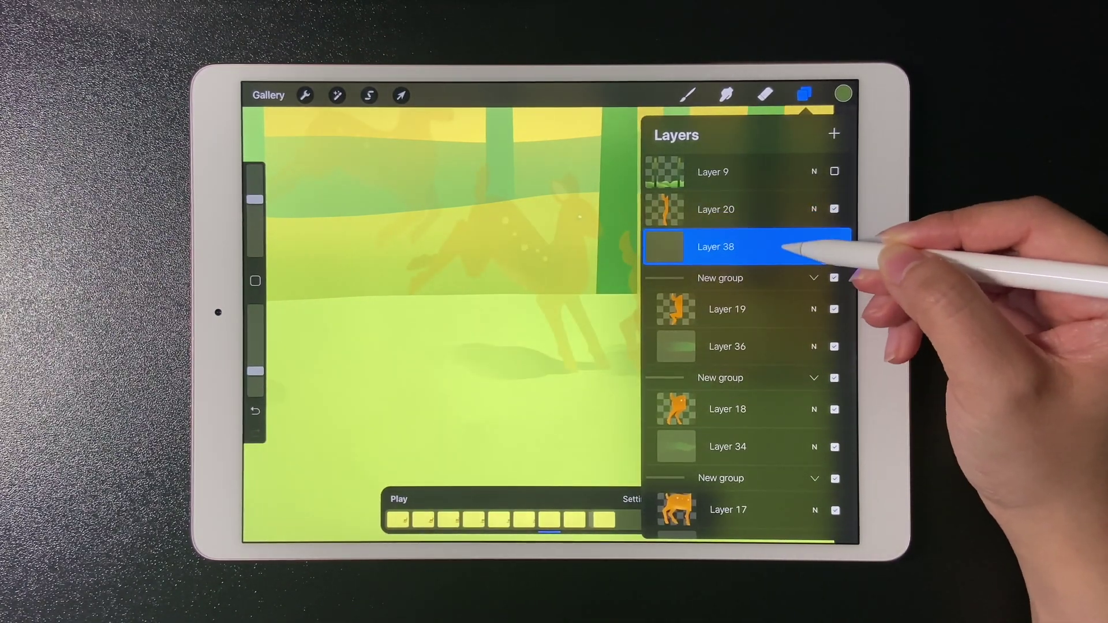
{"action": "left_click_drag", "start_coordinate": [777, 256], "coordinate": [774, 217]}
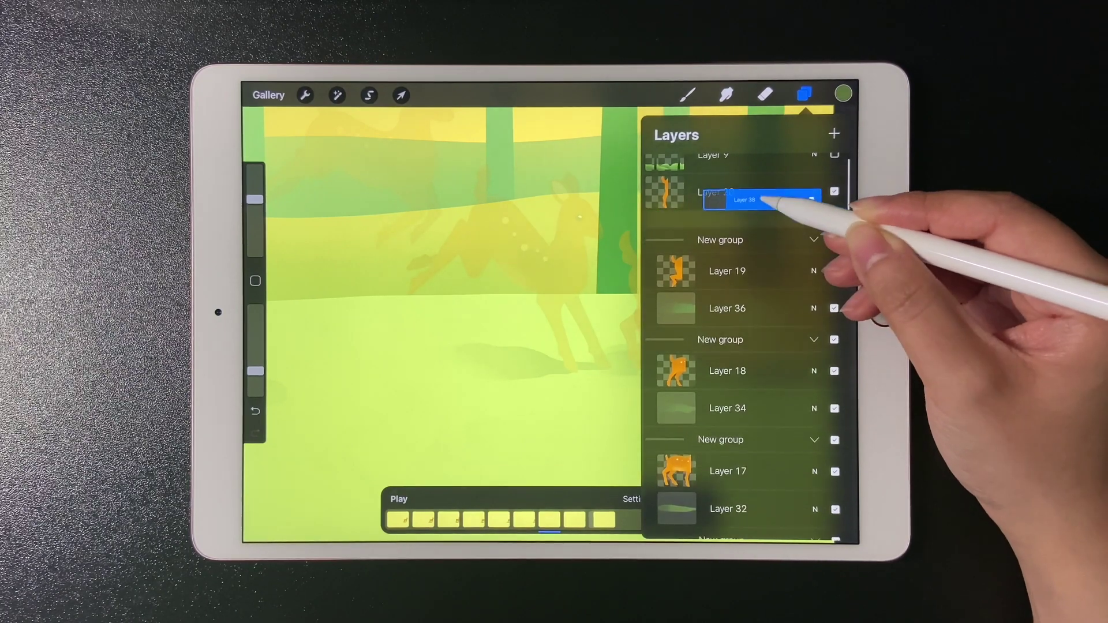
{"action": "left_click_drag", "start_coordinate": [777, 216], "coordinate": [768, 195]}
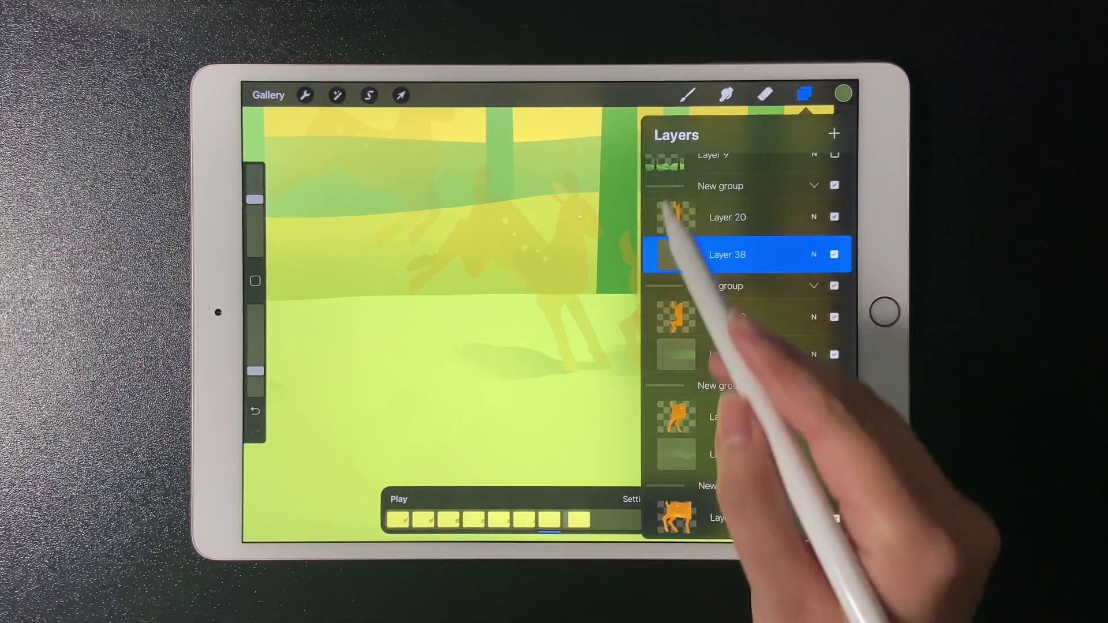
{"action": "left_click", "coordinate": [623, 286]}
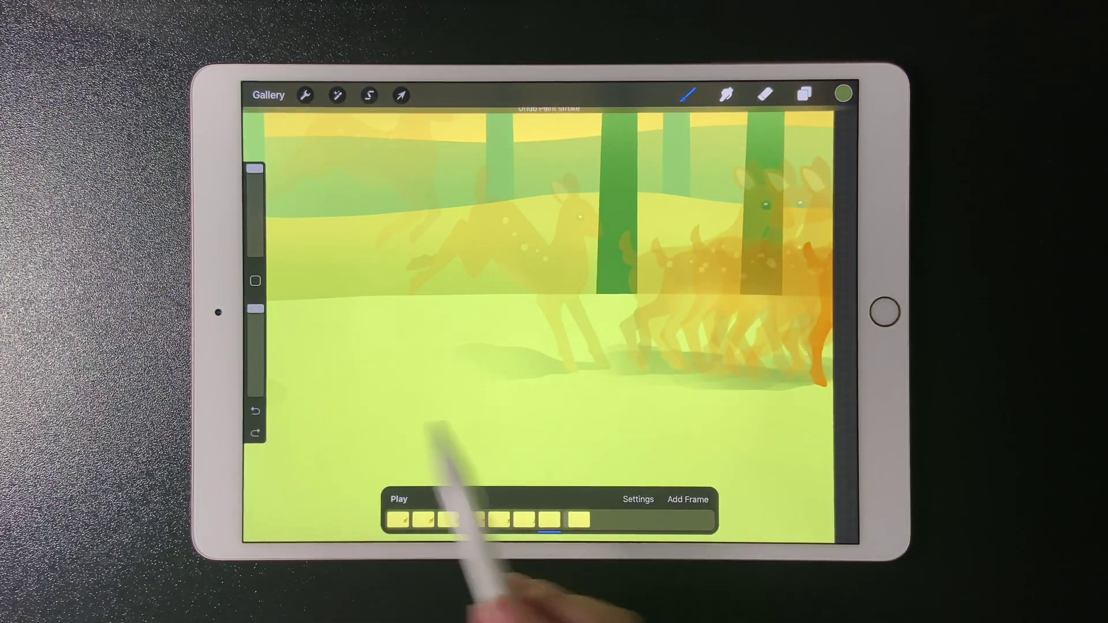
Step: Paint a soft shadow under the front deer and soften its edges with the eraser
{"action": "key", "text": "ctrl+z"}
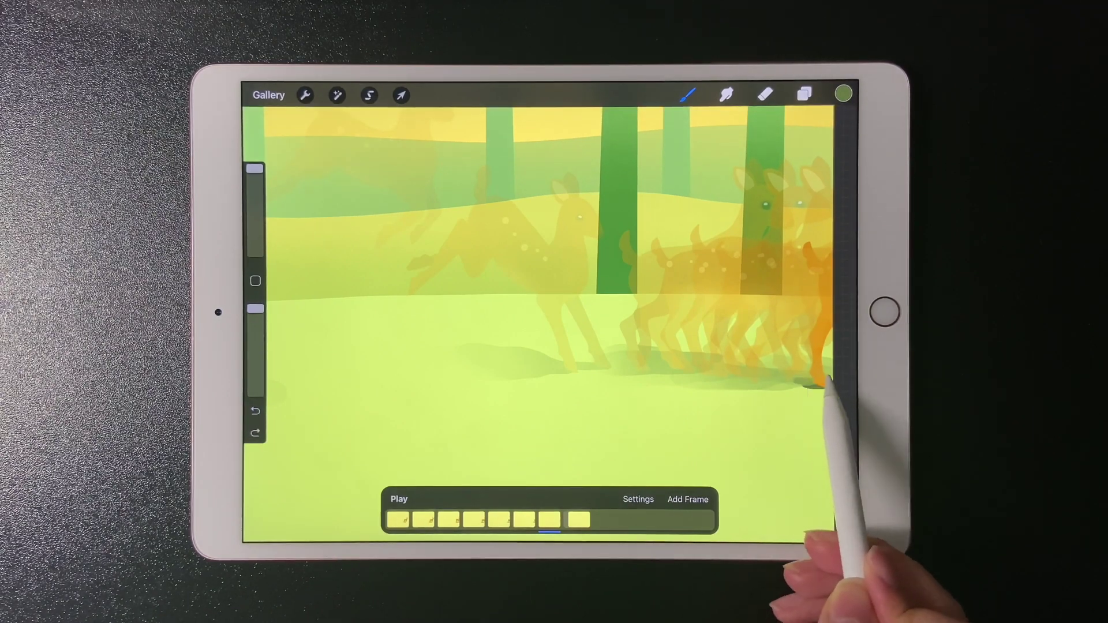
{"action": "left_click_drag", "start_coordinate": [784, 368], "coordinate": [814, 382]}
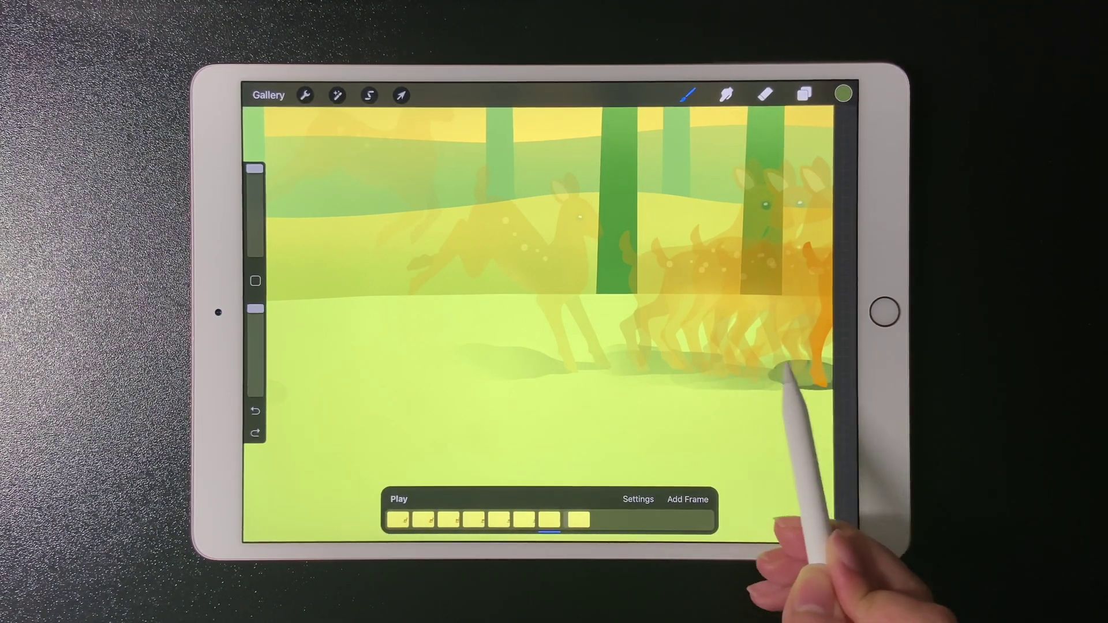
{"action": "left_click", "coordinate": [766, 94]}
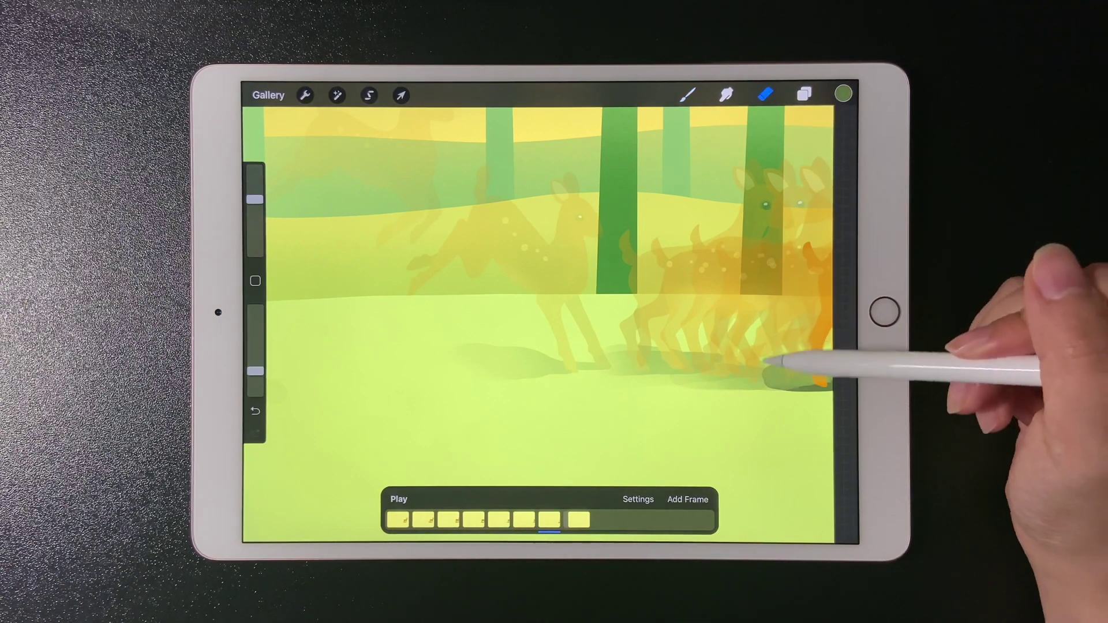
{"action": "left_click_drag", "start_coordinate": [730, 354], "coordinate": [342, 229]}
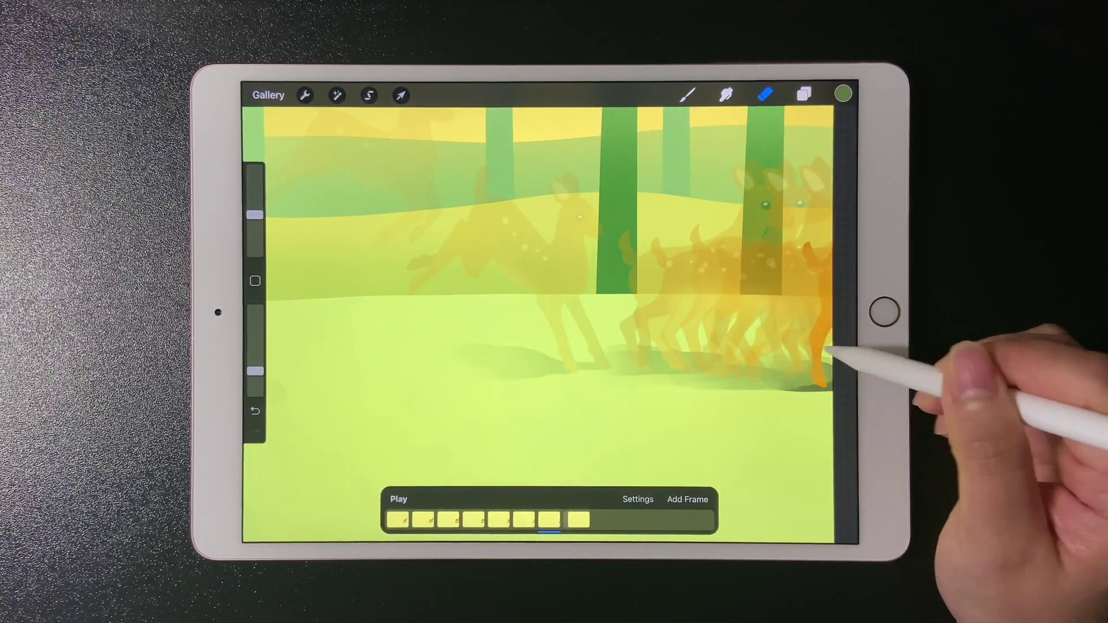
{"action": "left_click_drag", "start_coordinate": [786, 367], "coordinate": [786, 350]}
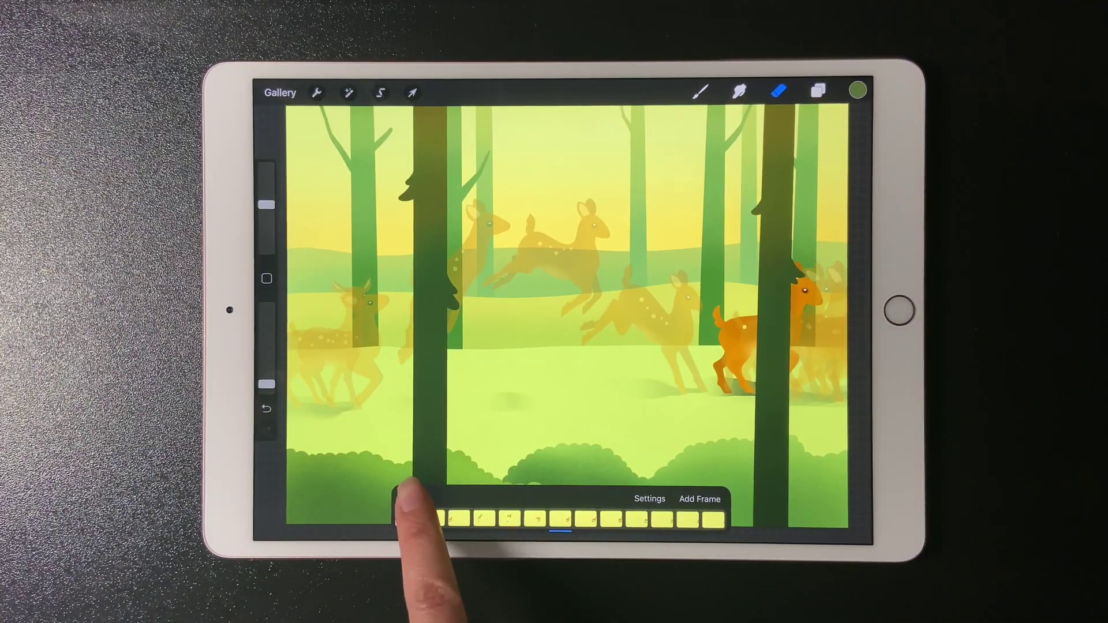
Step: Play back the finished spotted deer animation with its ground shadow
{"action": "left_click", "coordinate": [414, 495]}
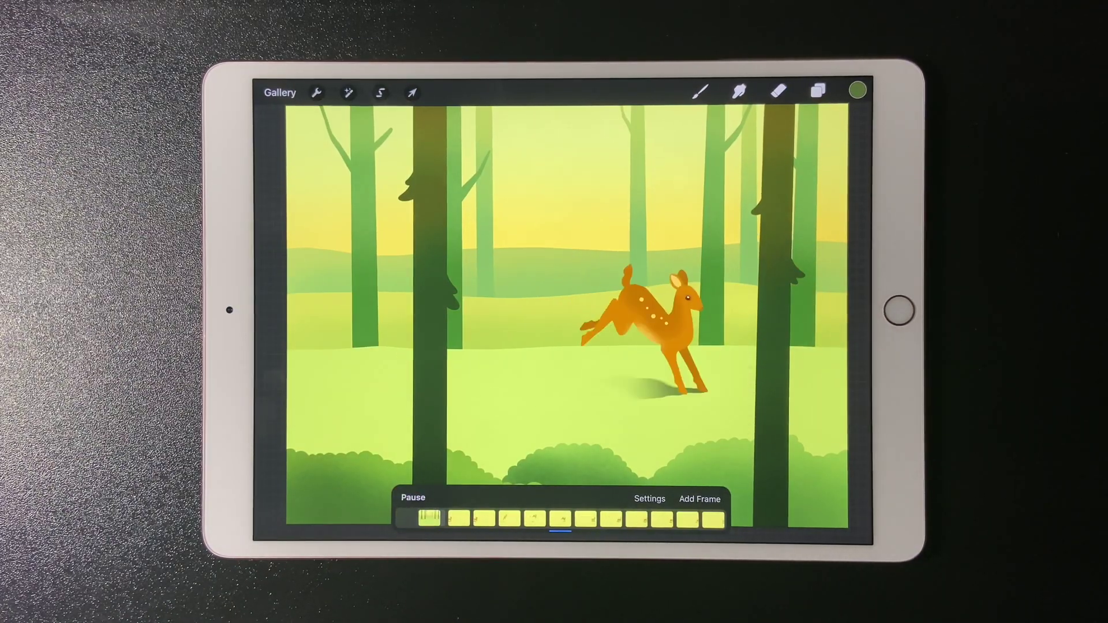